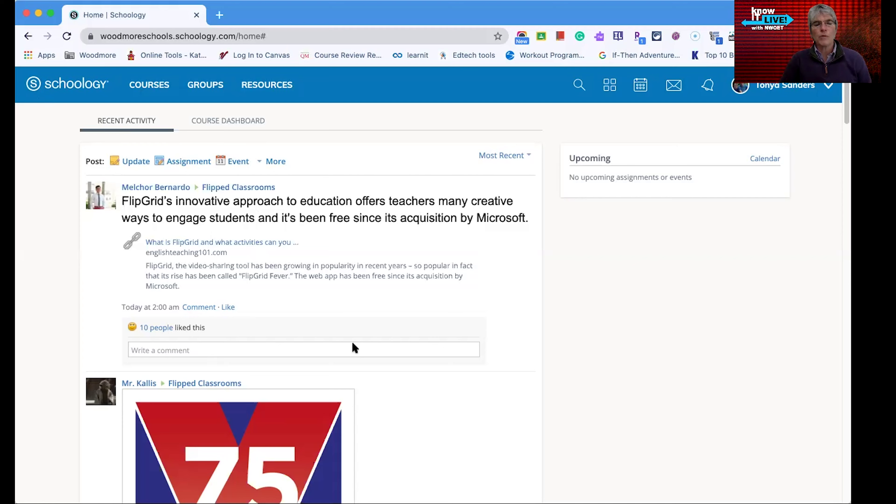
# - Look through the posts in the recent activity feed and the additional post options above it
pyautogui.scroll(-4, 529, 438)
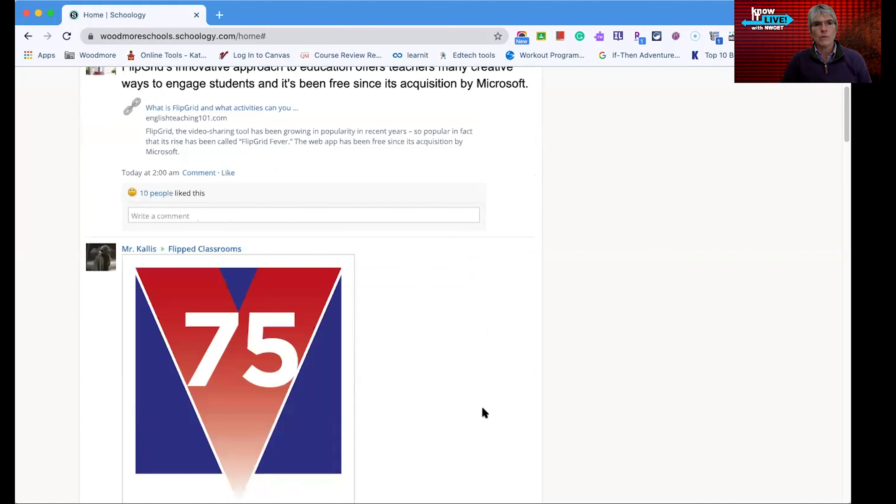
pyautogui.scroll(-15, 431, 373)
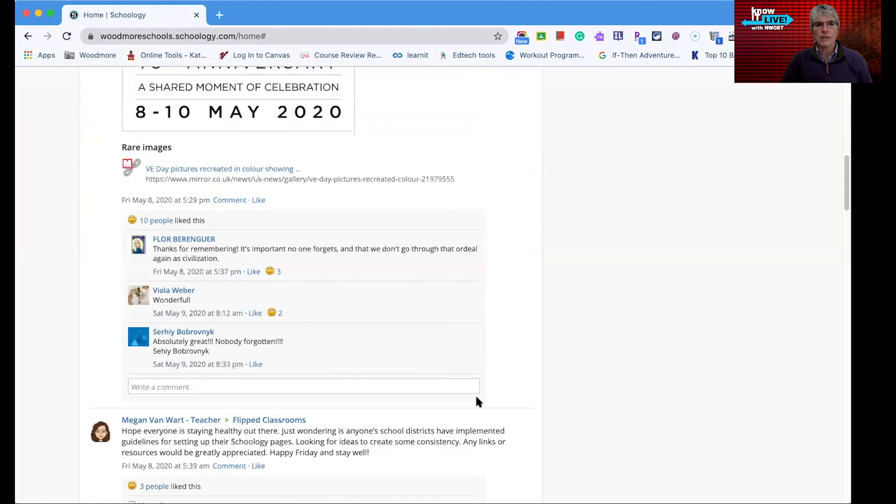
pyautogui.scroll(-20, 483, 402)
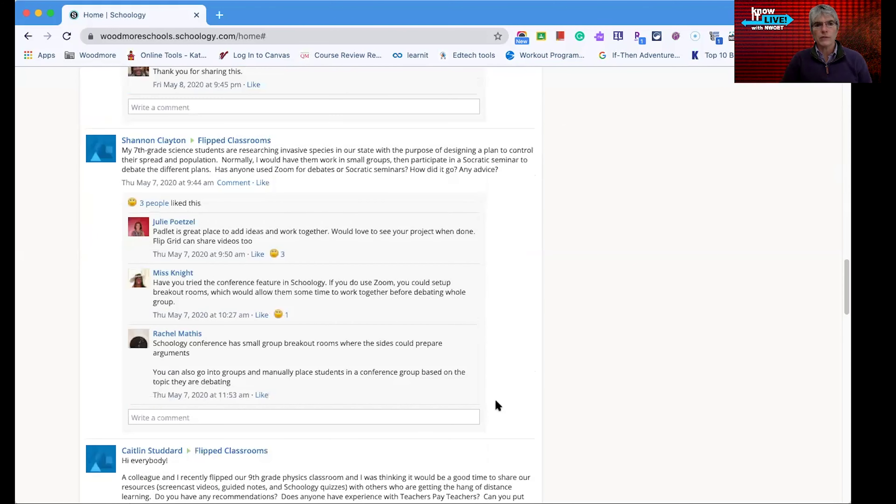
pyautogui.scroll(-20, 505, 422)
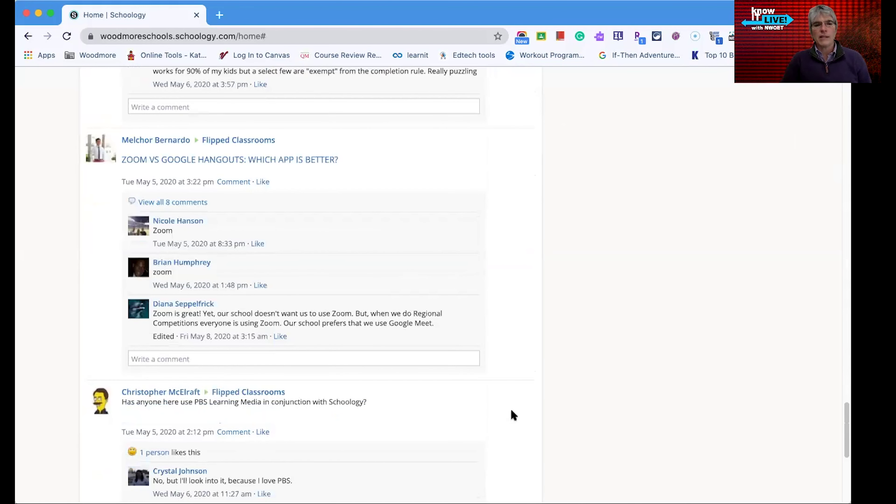
pyautogui.scroll(20, 511, 411)
pyautogui.scroll(20, 513, 415)
pyautogui.scroll(20, 513, 415)
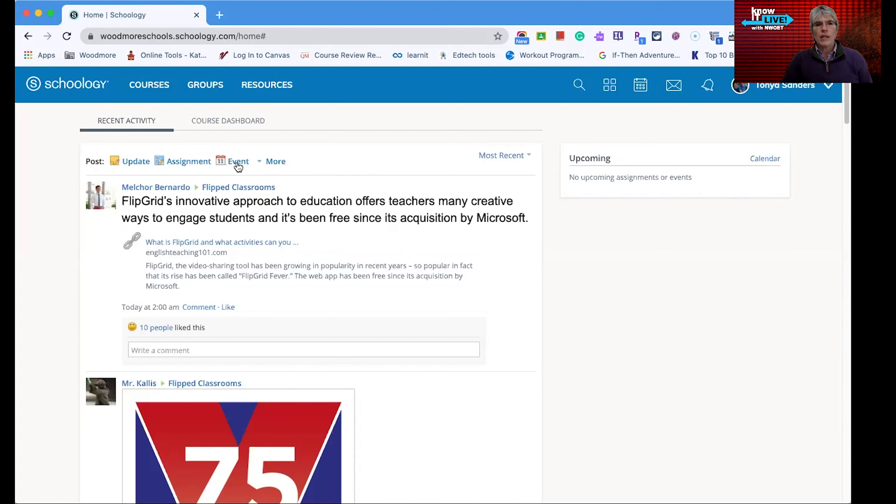
pyautogui.click(261, 161)
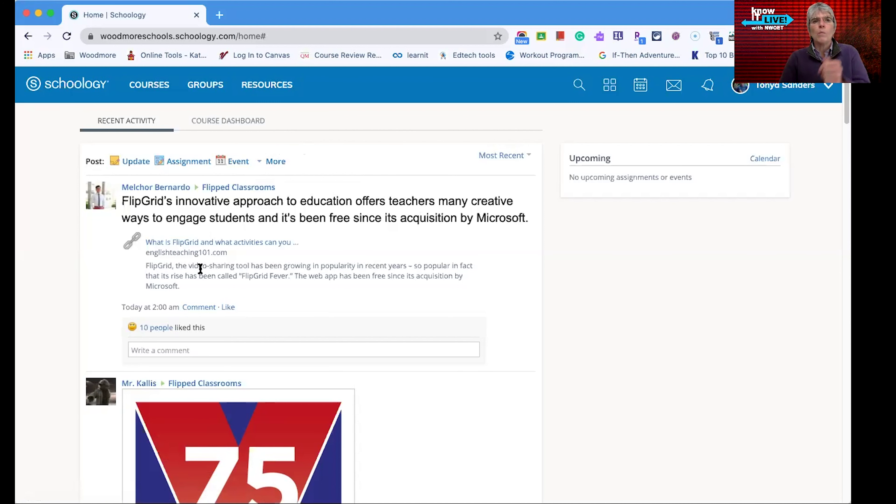
# - Open the Schoology Online: Section 1 course from the course dashboard
pyautogui.click(229, 121)
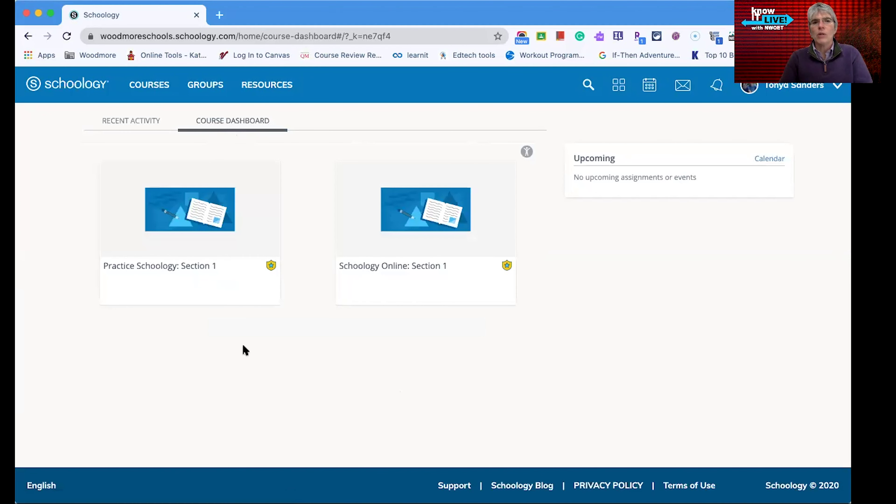
pyautogui.click(397, 219)
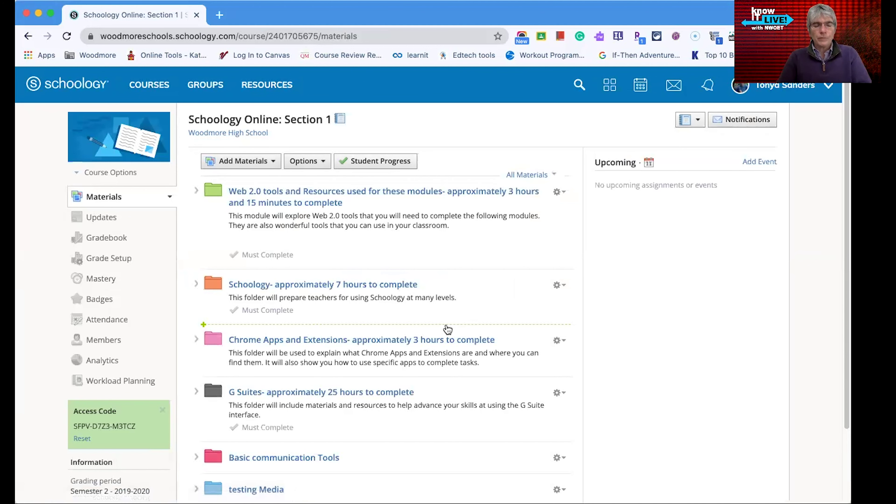
# - Return to the home page and reopen the Schoology Online course through the site's course list
pyautogui.click(51, 81)
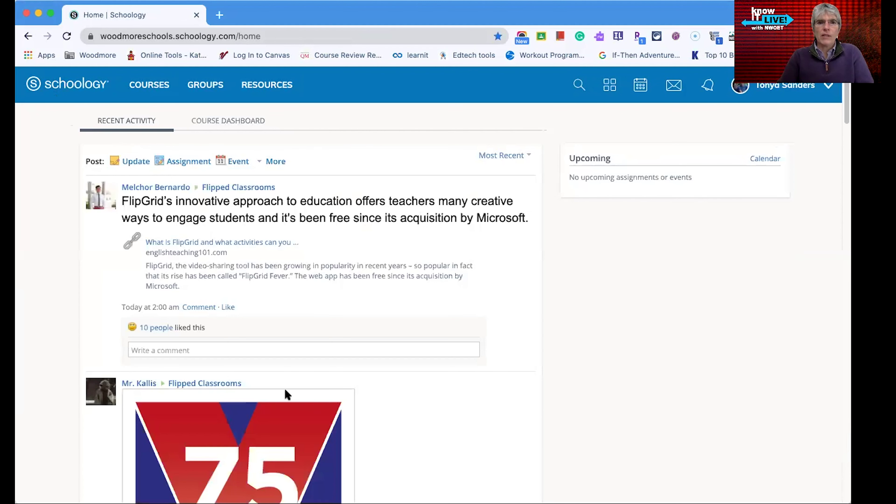
pyautogui.click(159, 91)
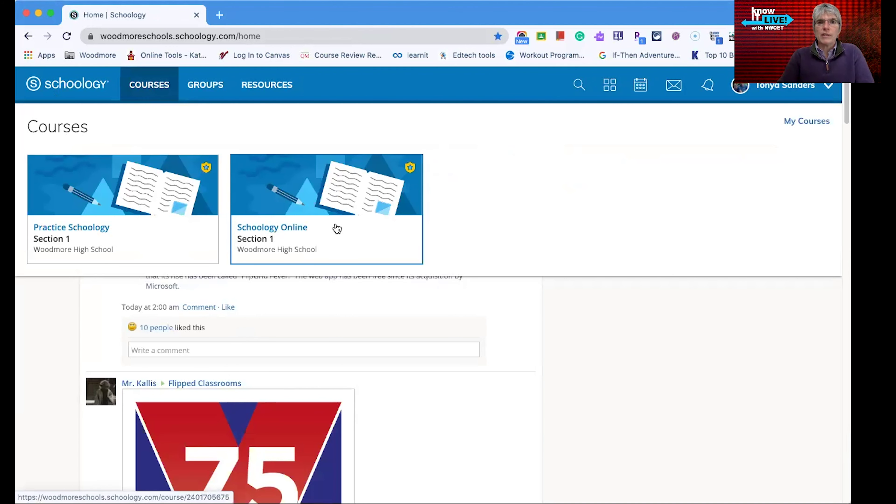
pyautogui.click(328, 226)
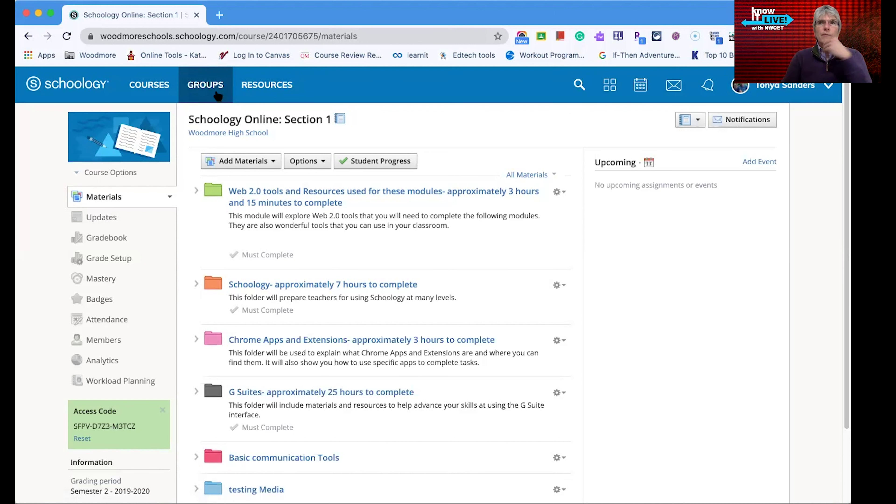
# - From the full My Courses page, start a new course and examine its required fields and available grading periods
pyautogui.click(165, 90)
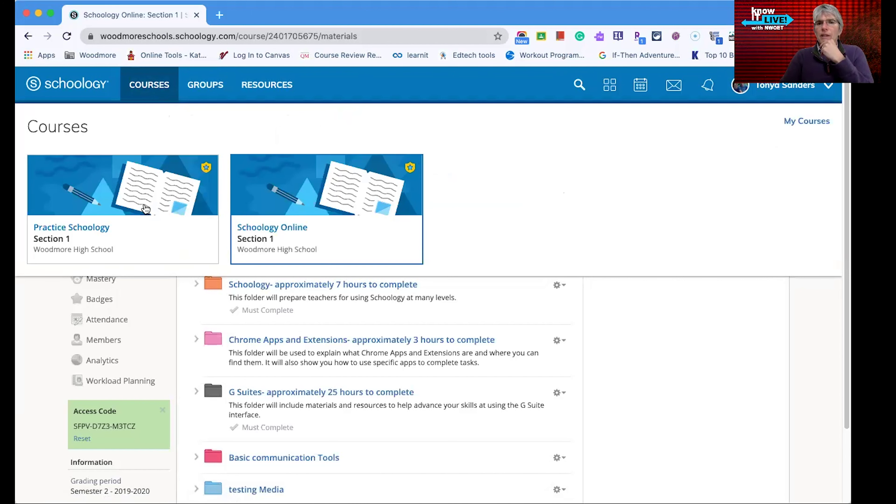
pyautogui.click(806, 120)
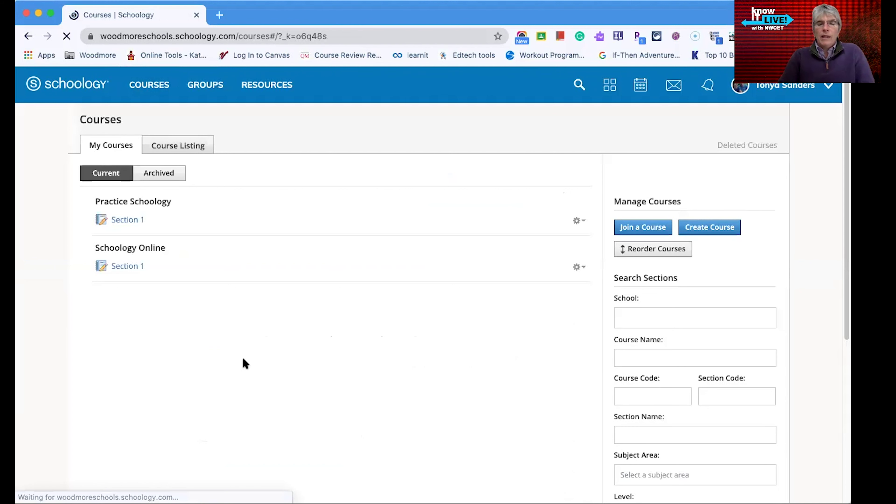
pyautogui.click(709, 228)
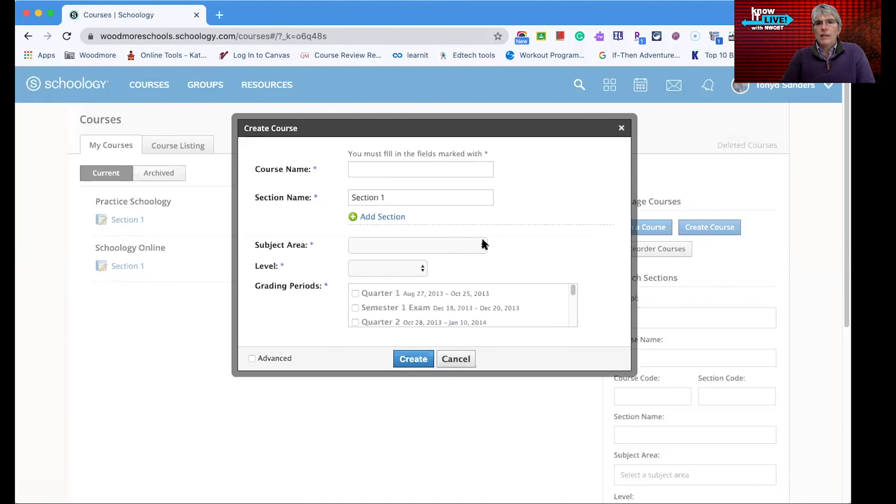
pyautogui.scroll(-15, 361, 305)
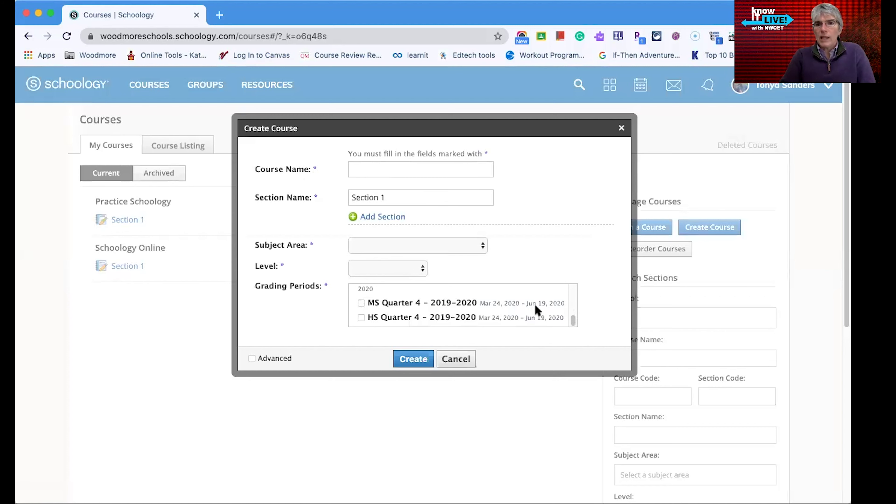
pyautogui.scroll(-2, 420, 306)
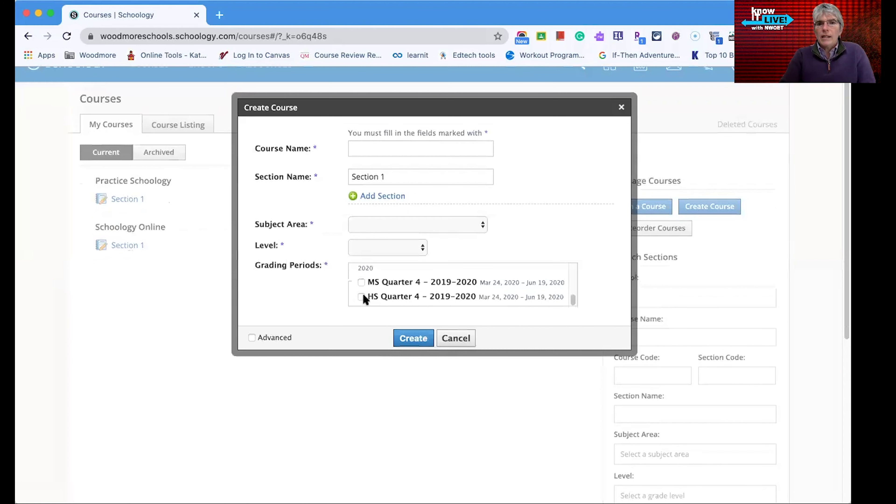
pyautogui.scroll(-1, 375, 294)
pyautogui.scroll(3, 377, 293)
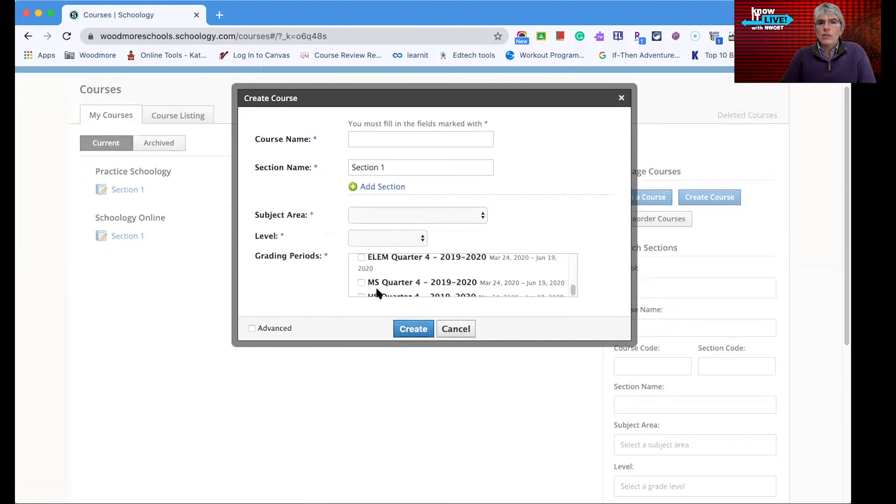
pyautogui.scroll(1, 378, 293)
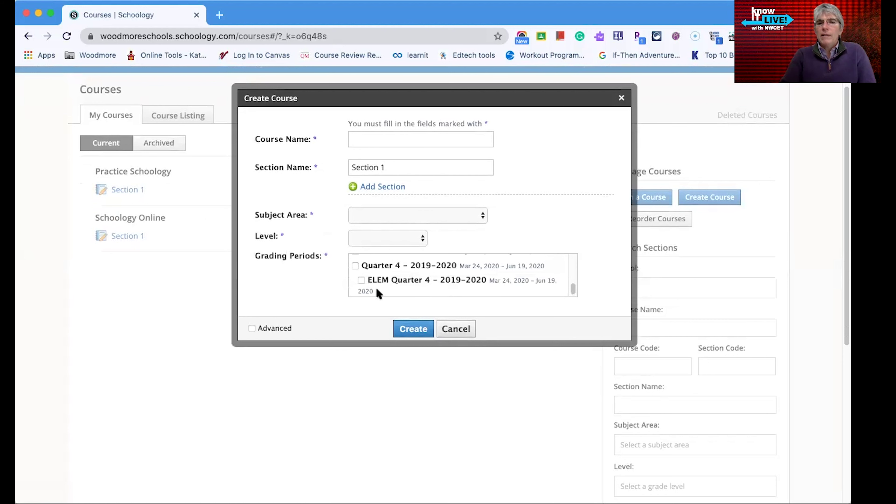
pyautogui.scroll(2, 378, 293)
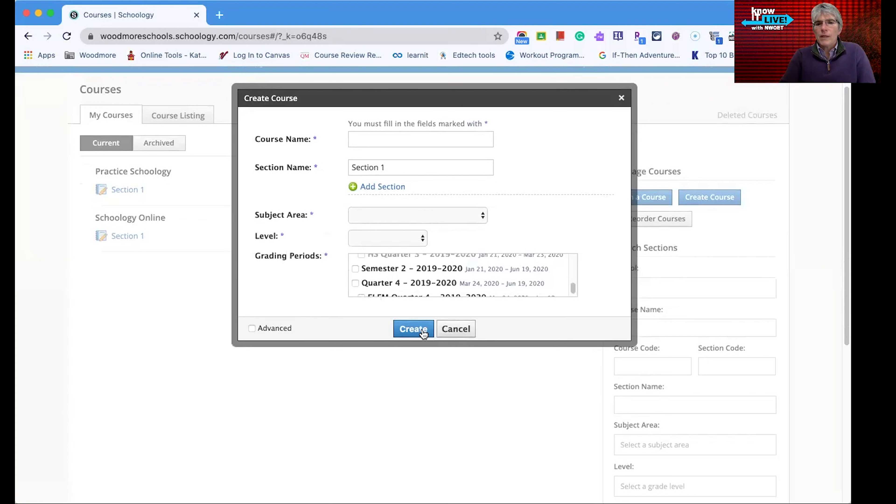
# - Show the advanced fields for the new course, look through its grading periods, and cancel the course creation
pyautogui.click(252, 329)
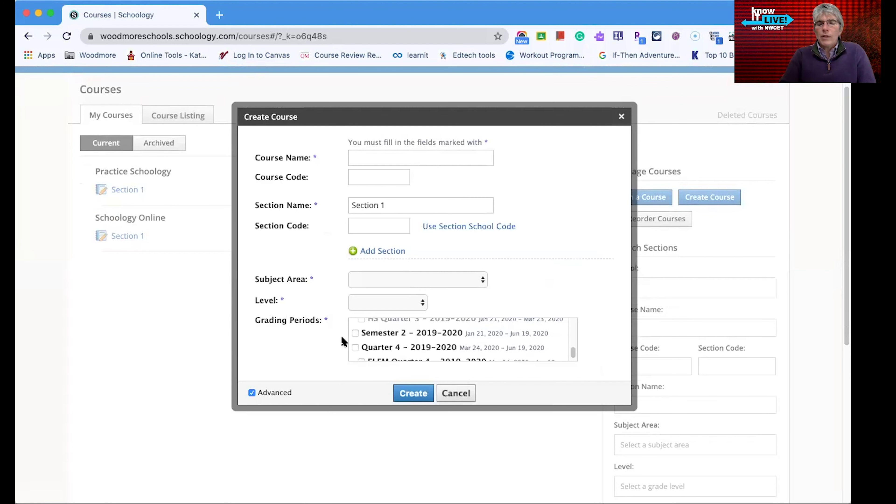
pyautogui.scroll(-2, 283, 334)
pyautogui.scroll(-3, 391, 305)
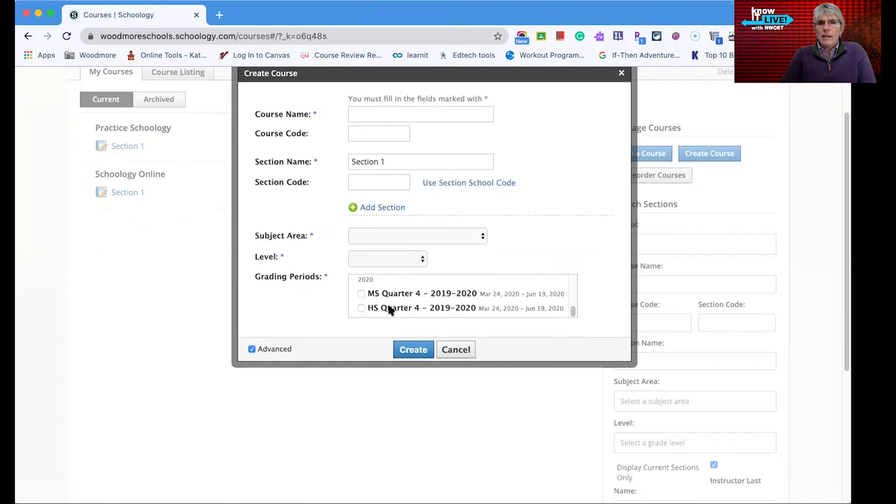
pyautogui.scroll(4, 390, 309)
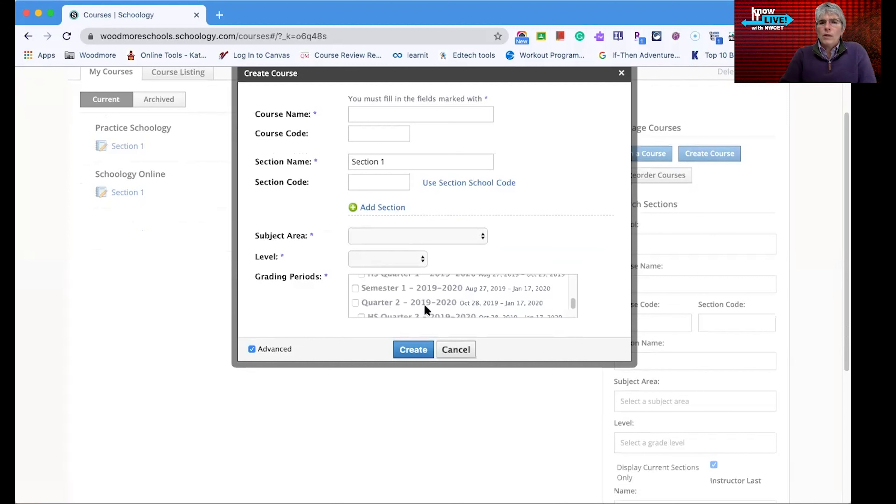
pyautogui.scroll(2, 564, 250)
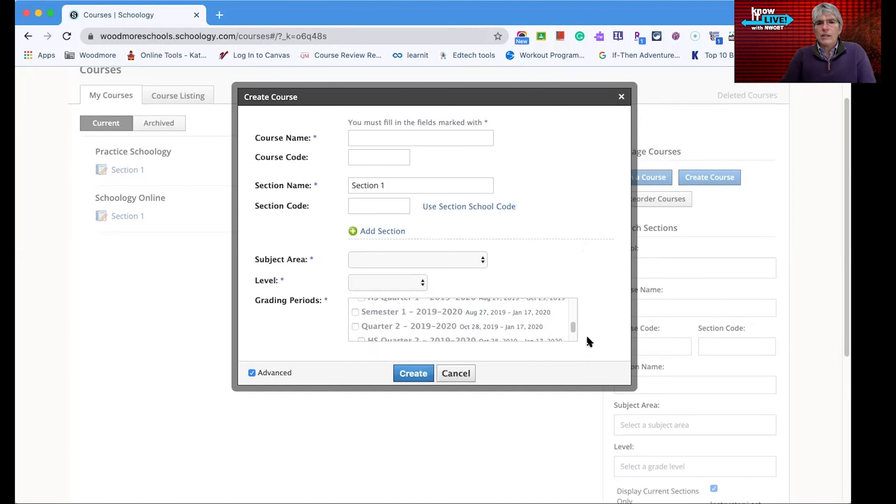
pyautogui.click(452, 378)
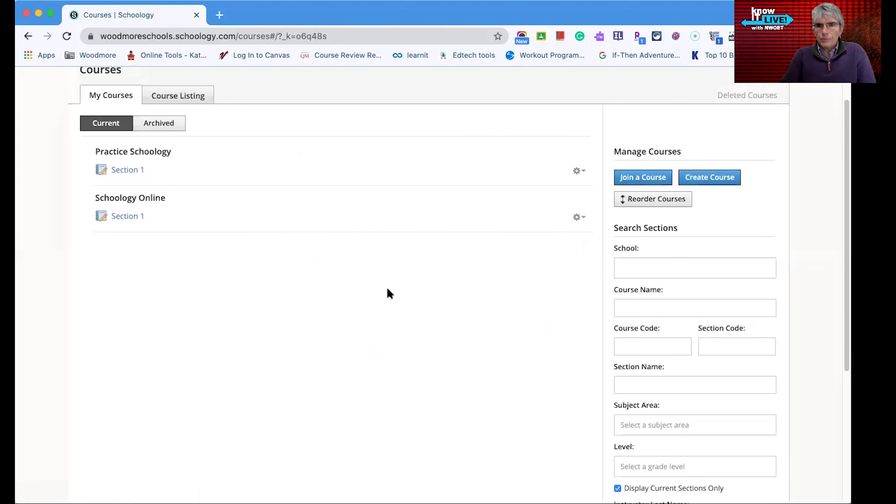
# - View the access code form for joining a course, cancel it, and look over the section search fields
pyautogui.click(641, 180)
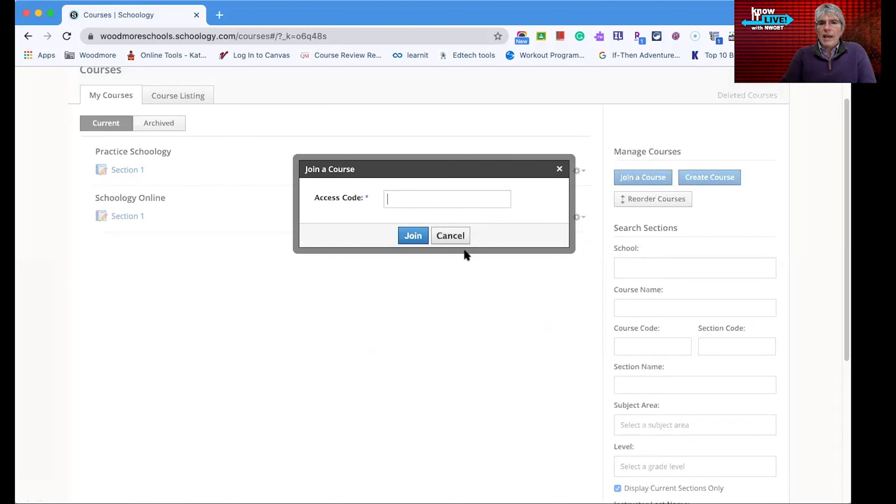
pyautogui.click(450, 235)
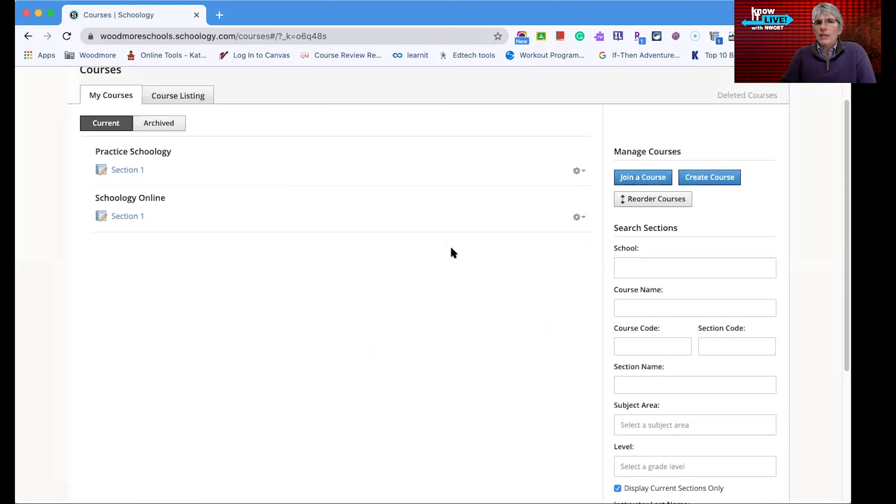
pyautogui.scroll(-5, 704, 254)
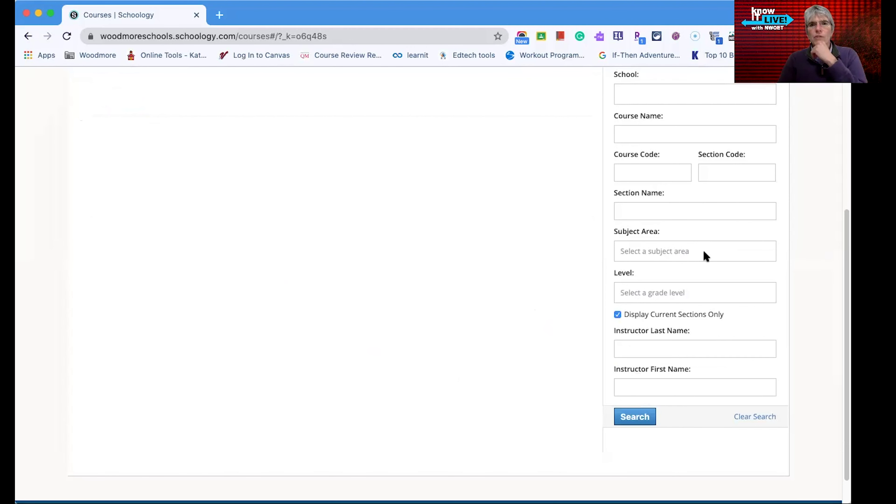
pyautogui.scroll(4, 702, 260)
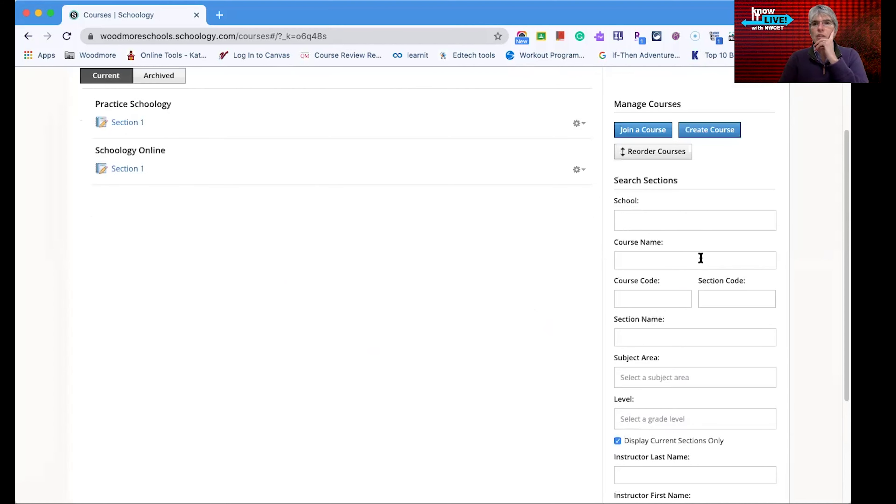
pyautogui.scroll(1, 625, 316)
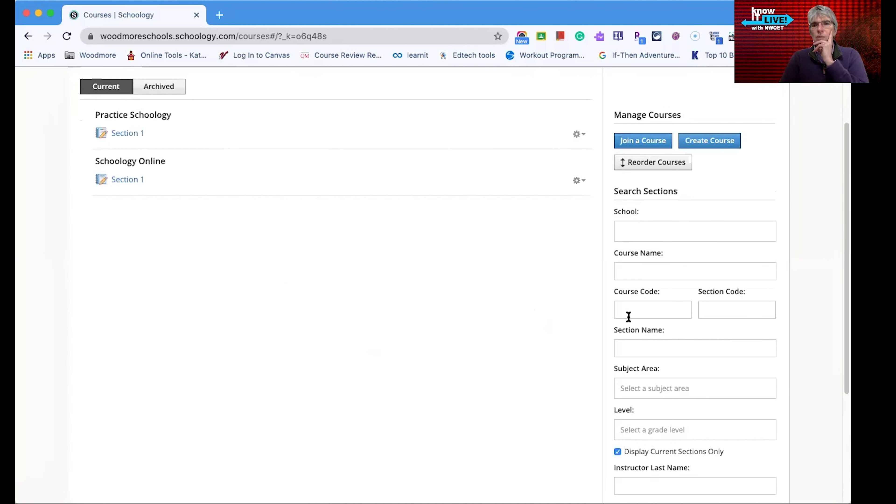
pyautogui.scroll(-2, 636, 324)
pyautogui.scroll(4, 637, 321)
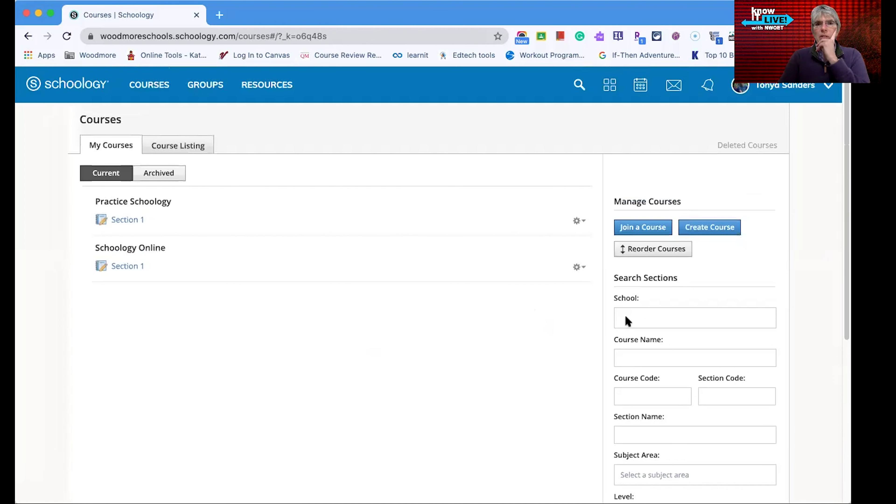
# - Open the Schoology Online: Section 1 course and highlight its access code
pyautogui.click(159, 95)
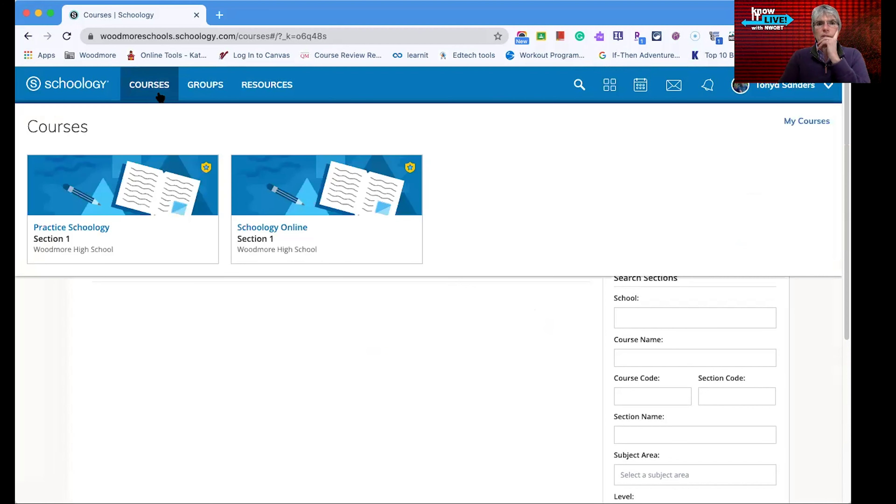
pyautogui.click(289, 193)
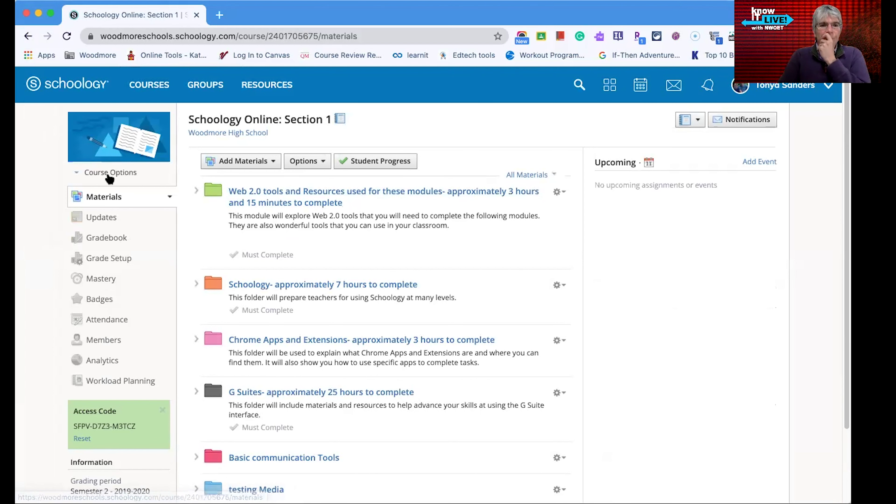
pyautogui.scroll(-2, 119, 430)
pyautogui.moveTo(73, 383); pyautogui.dragTo(120, 386)
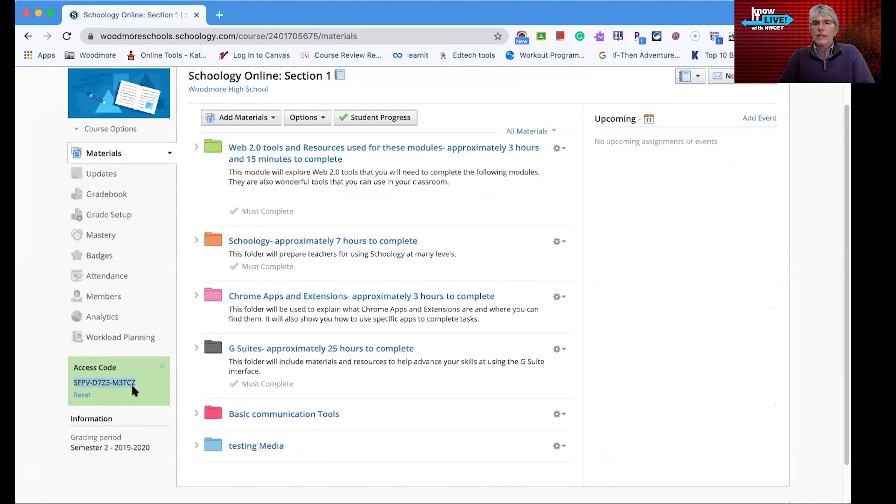
# - Show the course's materials and switch to its updates page
pyautogui.click(127, 154)
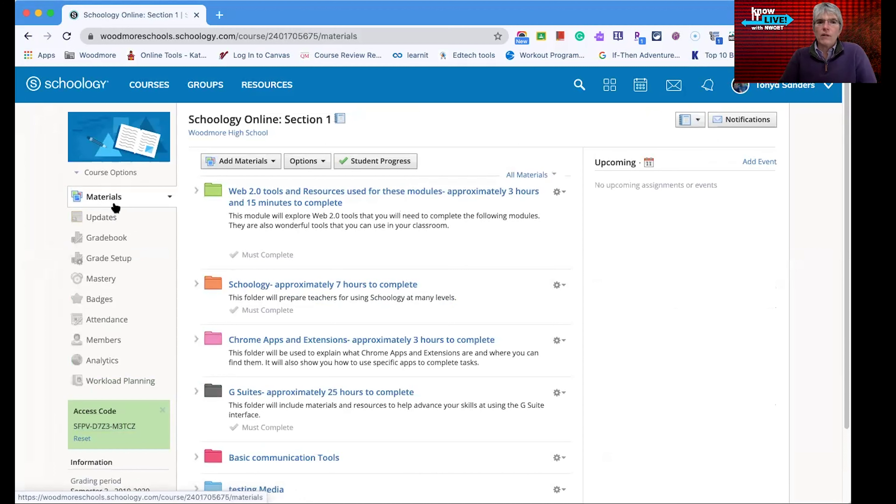
pyautogui.click(107, 219)
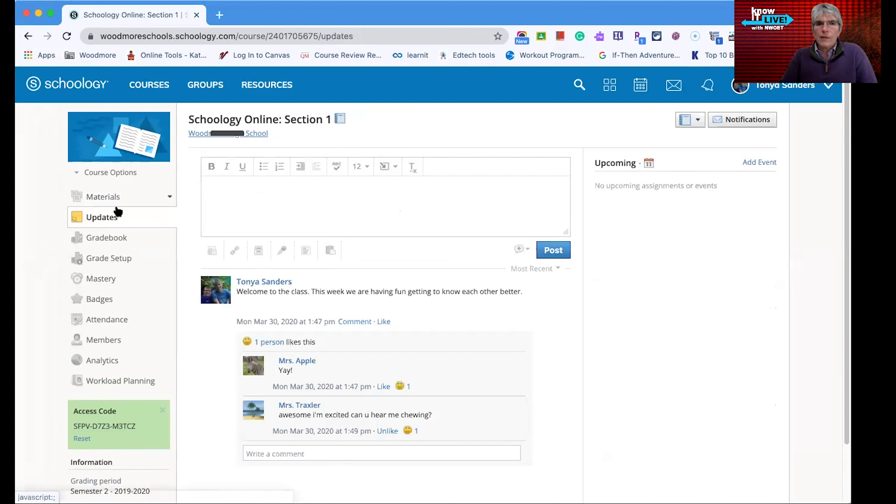
# - View the course's gradebook and look through its grade setup options down to the visibility settings
pyautogui.click(105, 243)
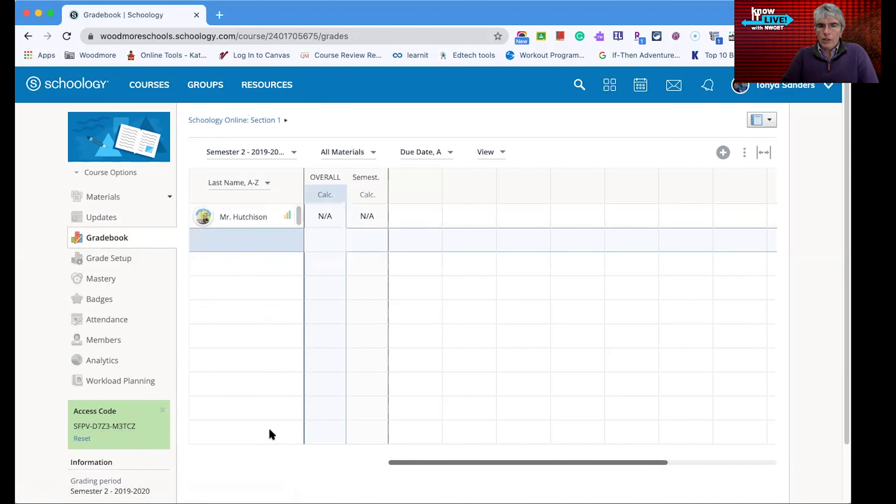
pyautogui.click(102, 258)
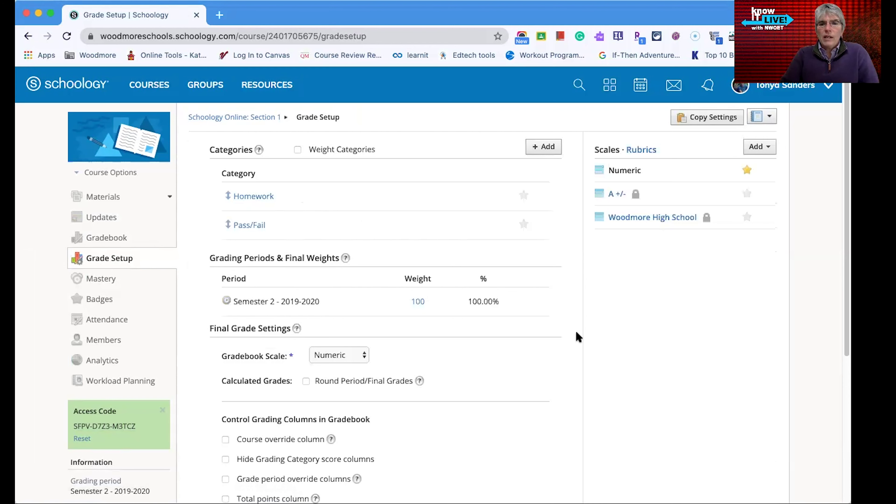
pyautogui.scroll(-5, 576, 332)
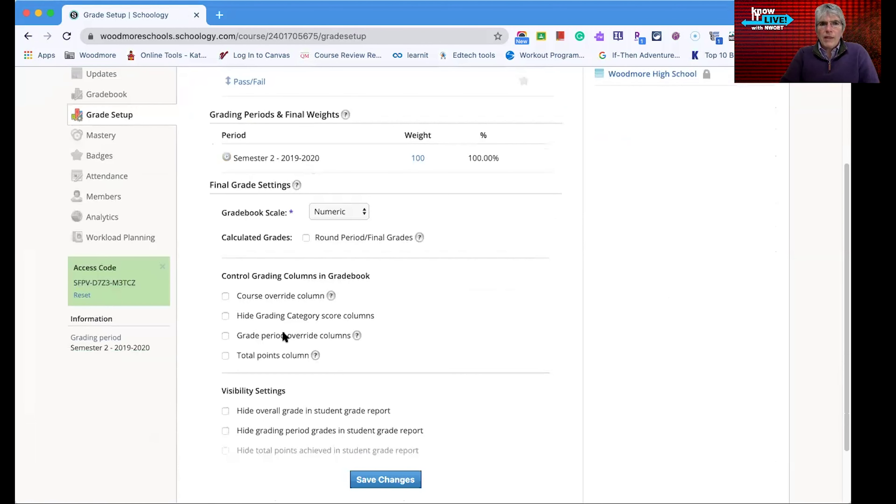
pyautogui.scroll(-1, 286, 336)
# - Look through the course's mastery, badges and attendance pages
pyautogui.click(98, 135)
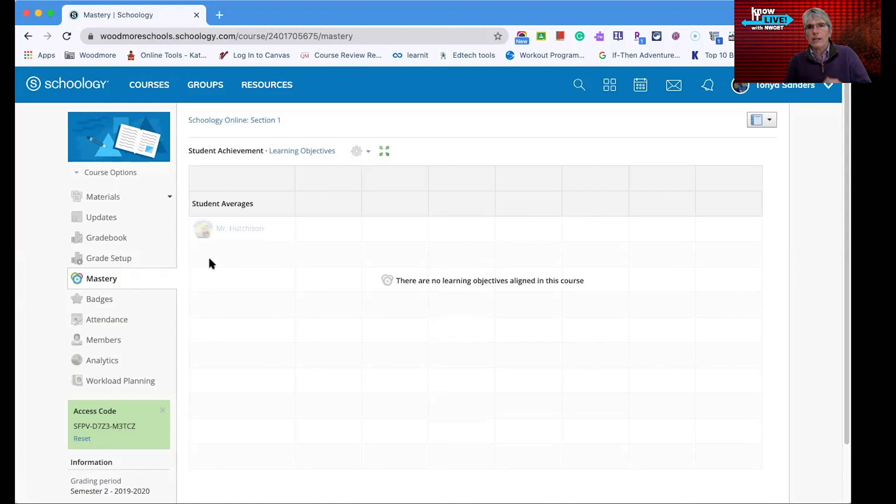
pyautogui.click(118, 304)
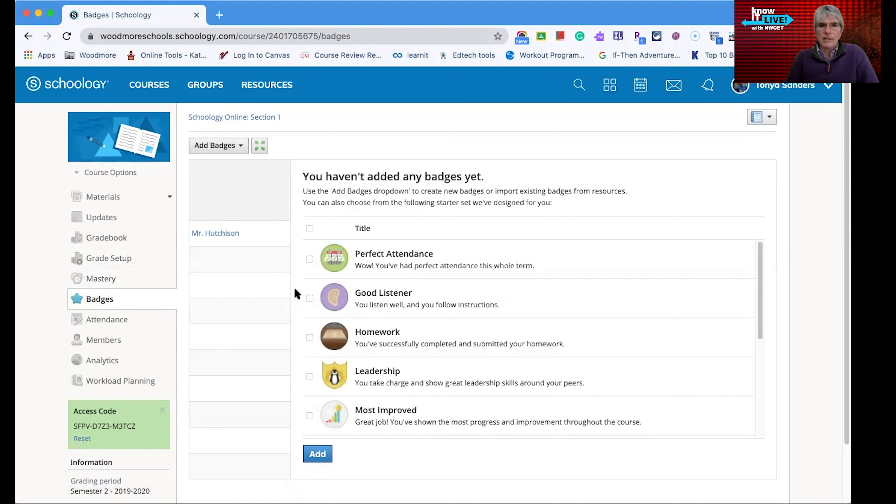
pyautogui.click(91, 321)
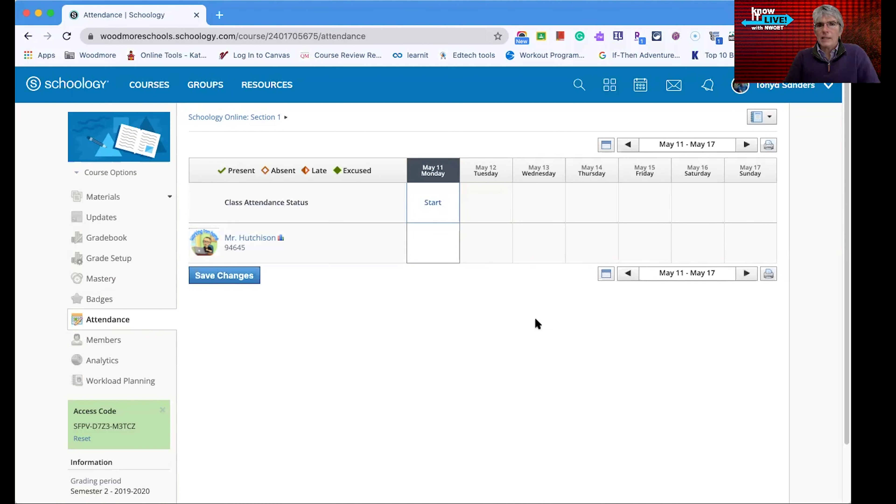
pyautogui.scroll(-3, 357, 346)
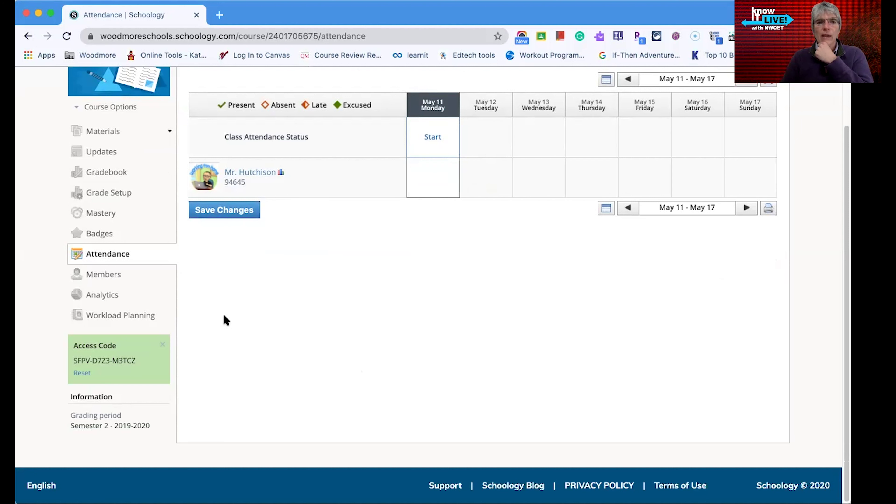
# - View the course's member list and show the actions available for the enrolled student
pyautogui.click(99, 275)
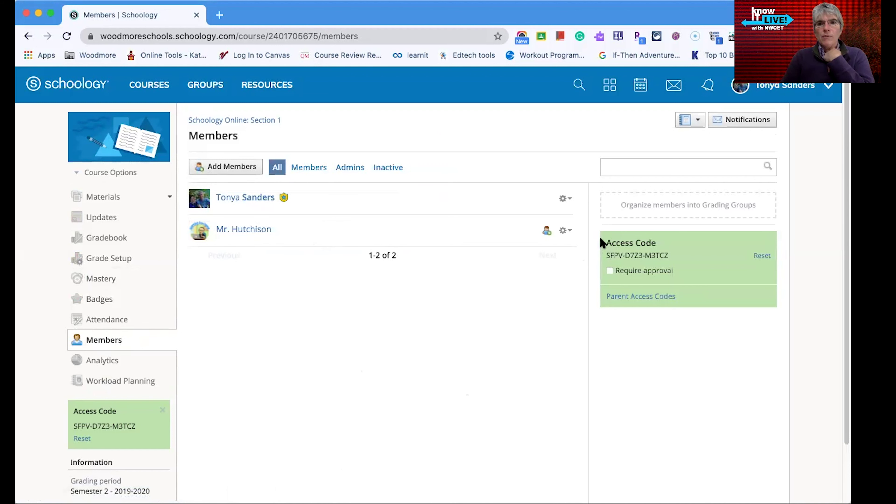
pyautogui.click(566, 230)
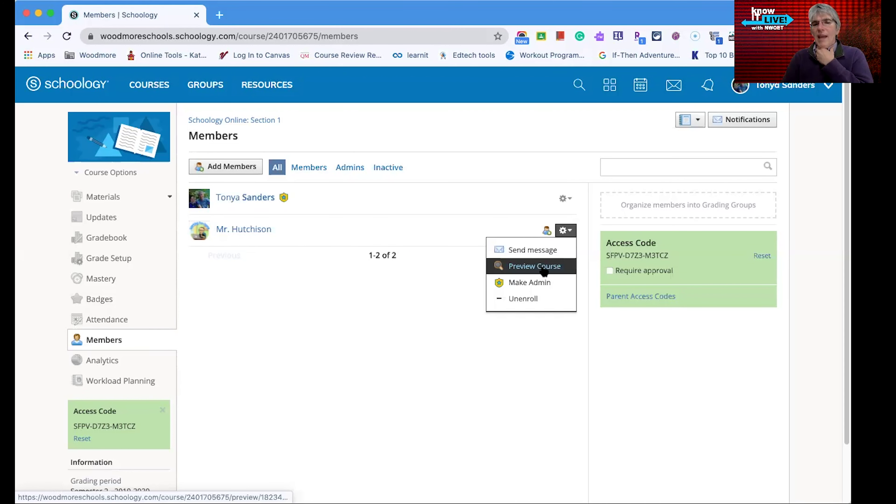
pyautogui.click(346, 330)
# - Show the available course options, revisit the updates page and return to the member list
pyautogui.click(80, 174)
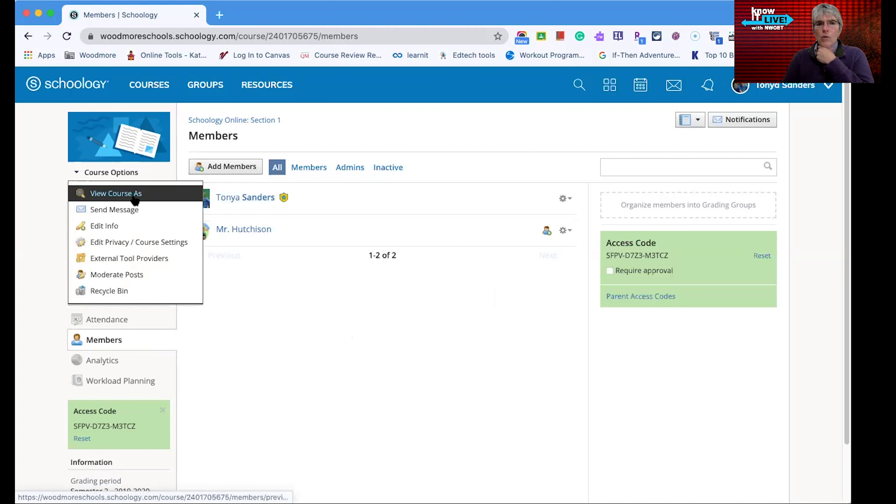
pyautogui.click(264, 327)
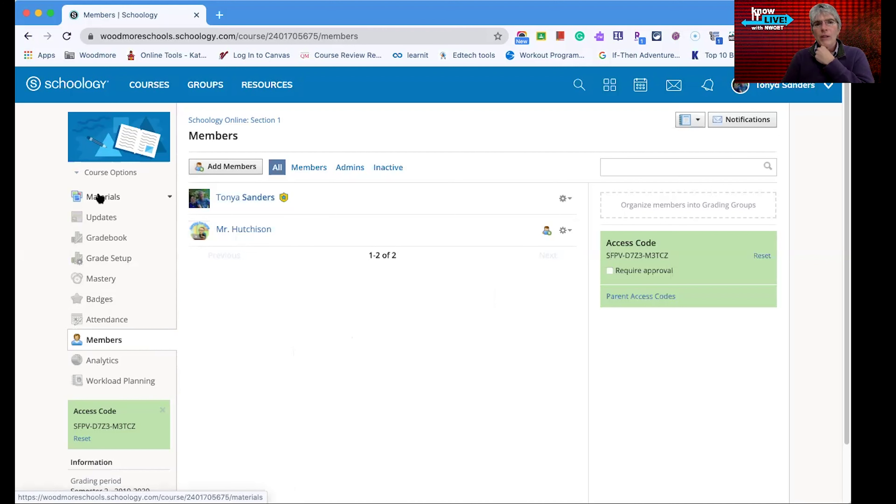
pyautogui.click(108, 220)
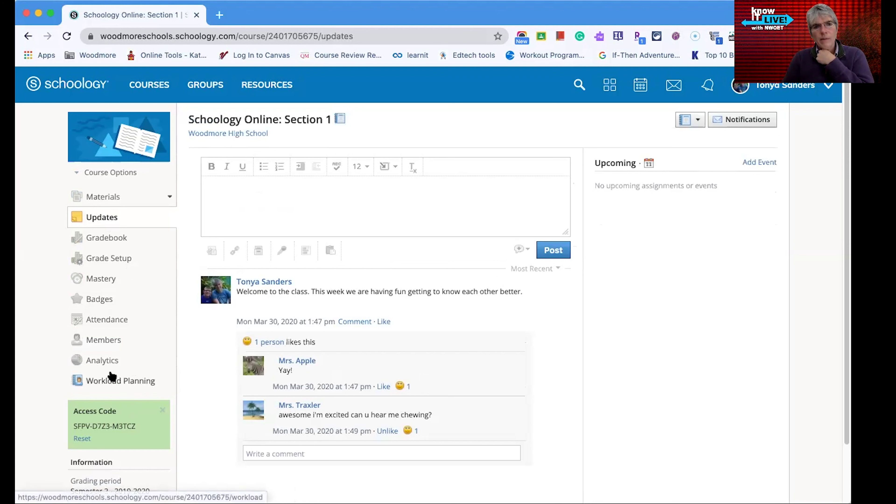
pyautogui.click(109, 342)
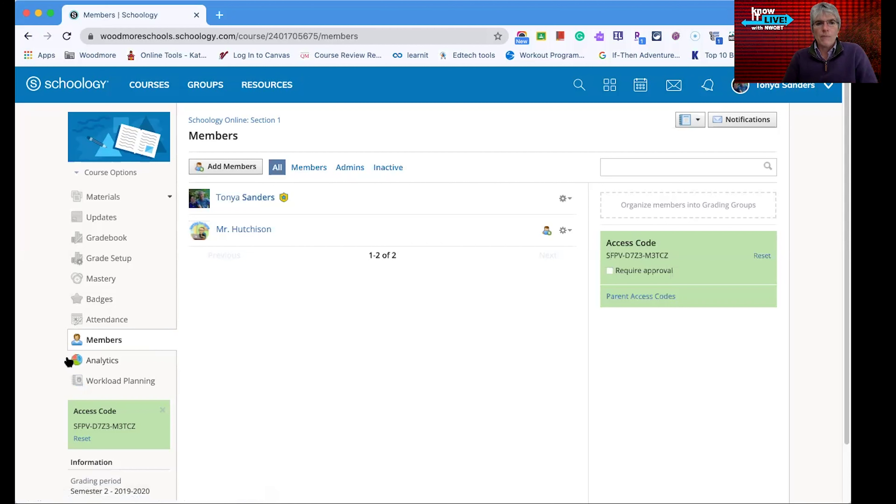
# - View the course analytics and its available actions, and return to the Schoology Online: Section 1 materials
pyautogui.click(117, 361)
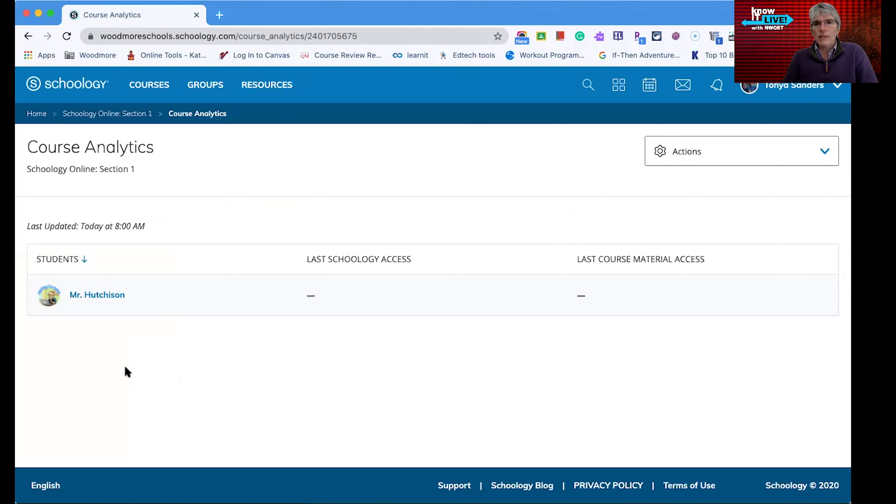
pyautogui.click(820, 151)
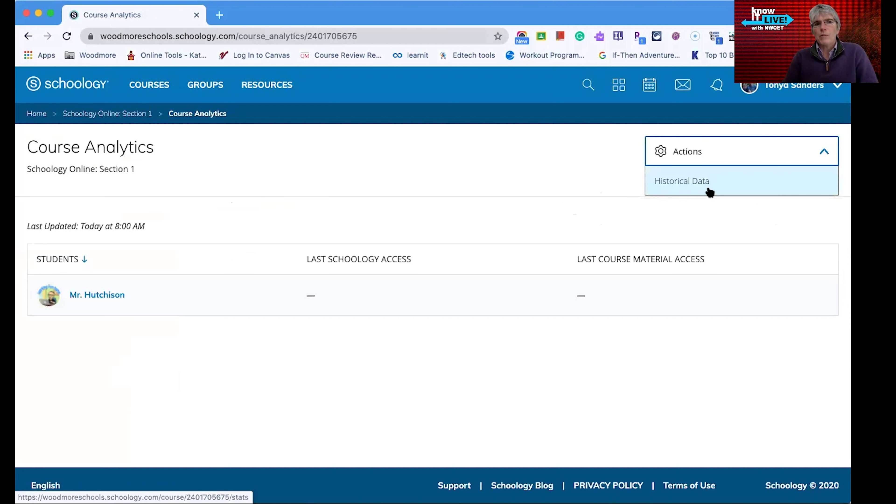
pyautogui.click(218, 259)
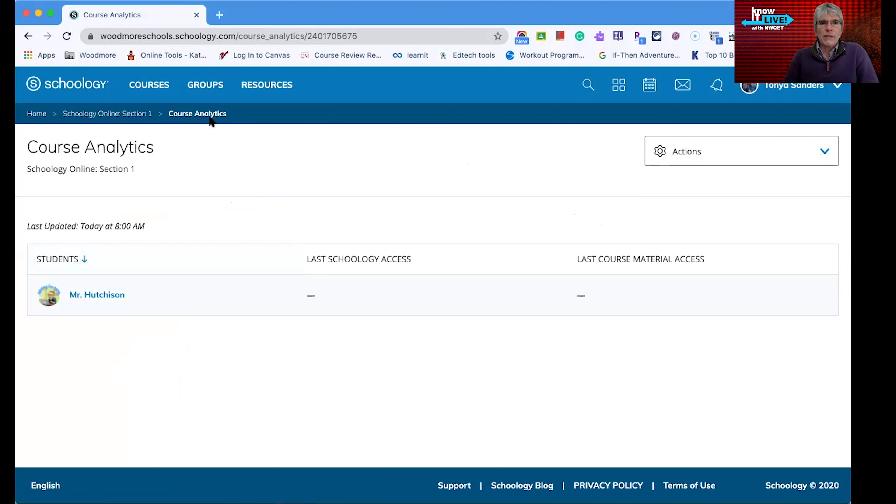
pyautogui.click(143, 113)
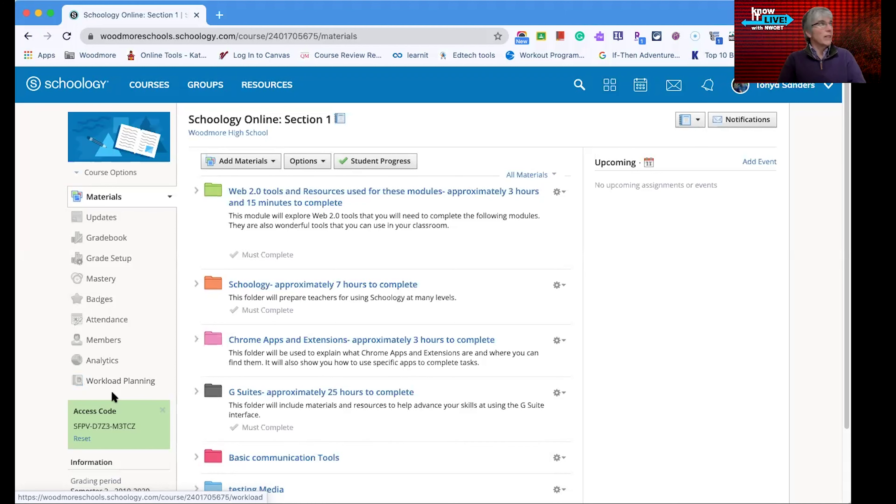
# - Look over the material folders and expand the Web 2.0 tools folder with its Screencast-O-matic, FlipGrid and SnapGuide subfolders
pyautogui.scroll(-2, 116, 272)
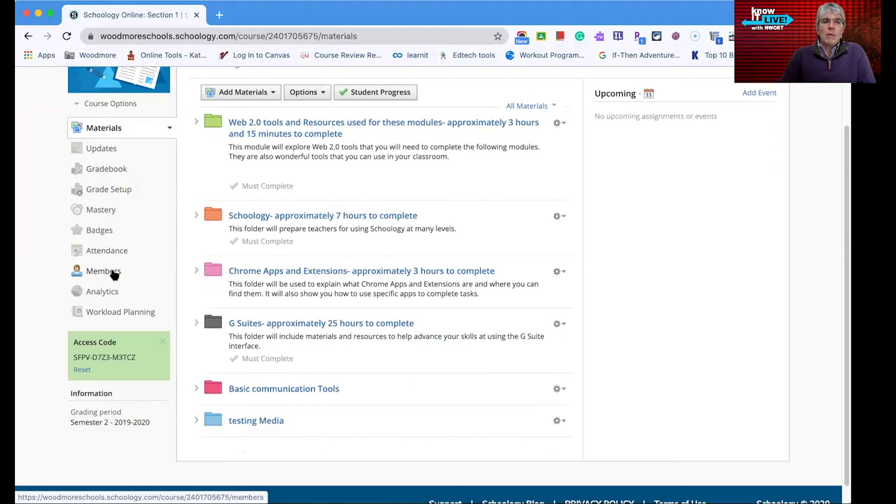
pyautogui.scroll(2, 124, 272)
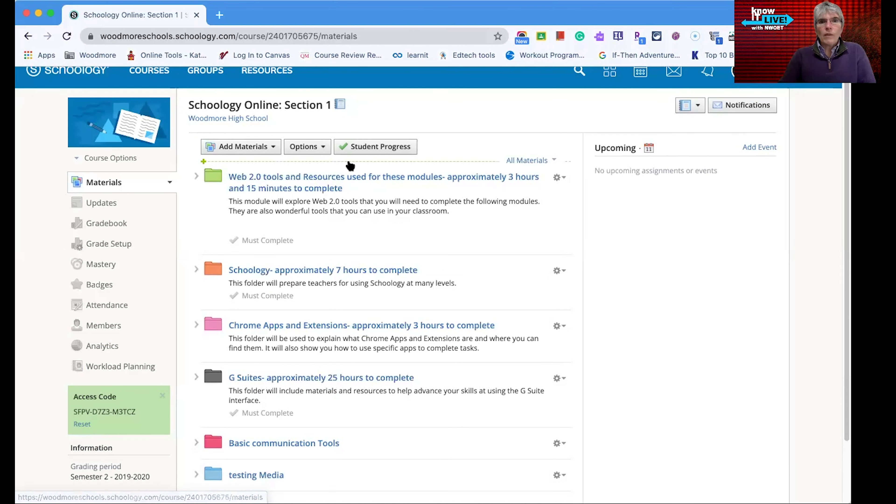
pyautogui.scroll(-3, 355, 209)
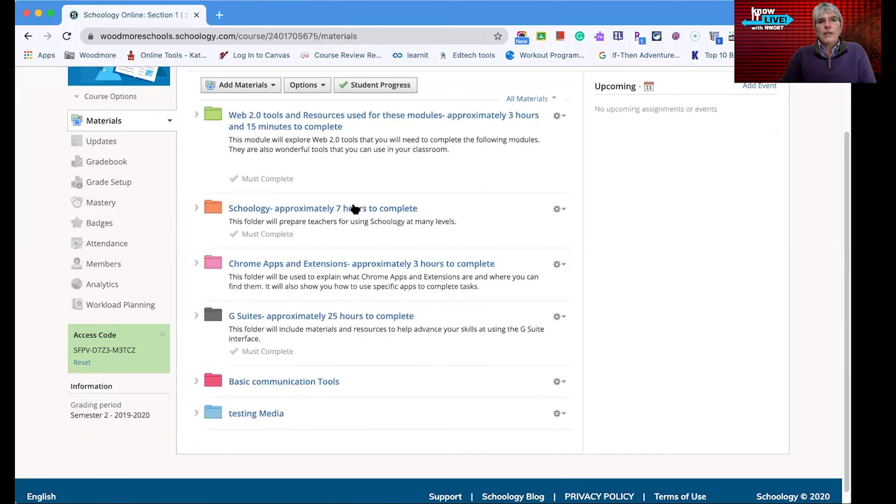
pyautogui.scroll(3, 343, 212)
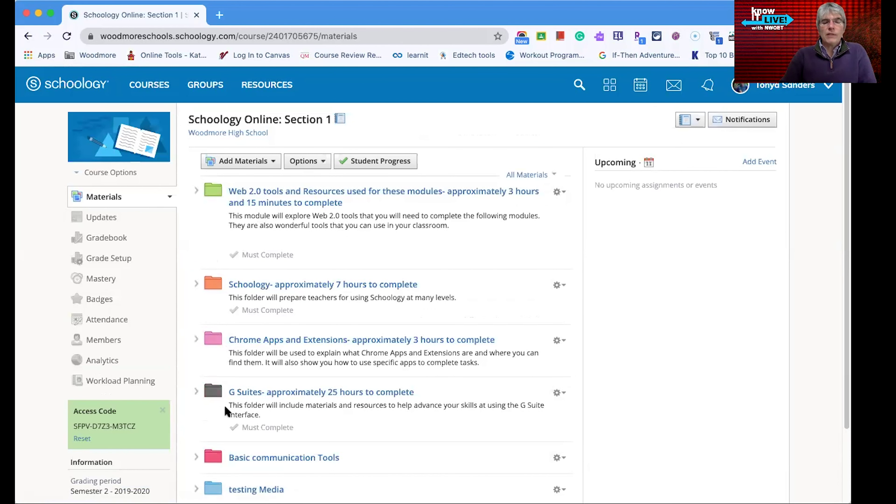
pyautogui.scroll(-2, 237, 461)
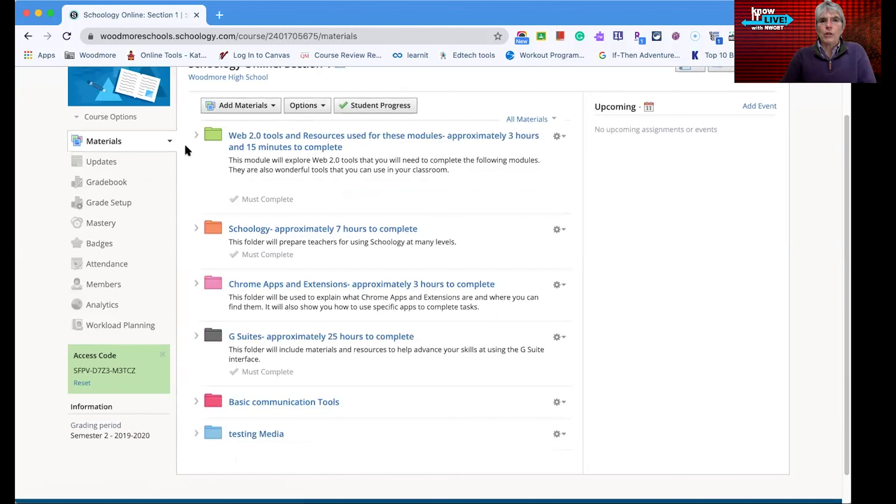
pyautogui.click(196, 135)
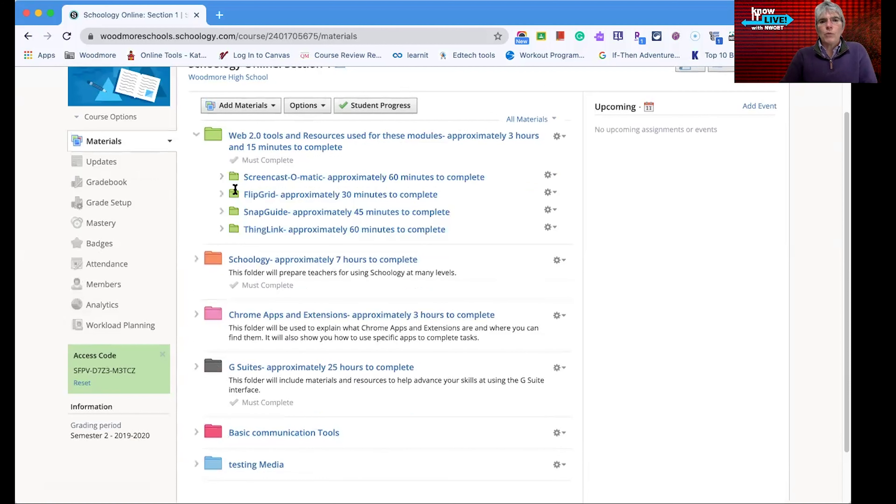
pyautogui.click(221, 176)
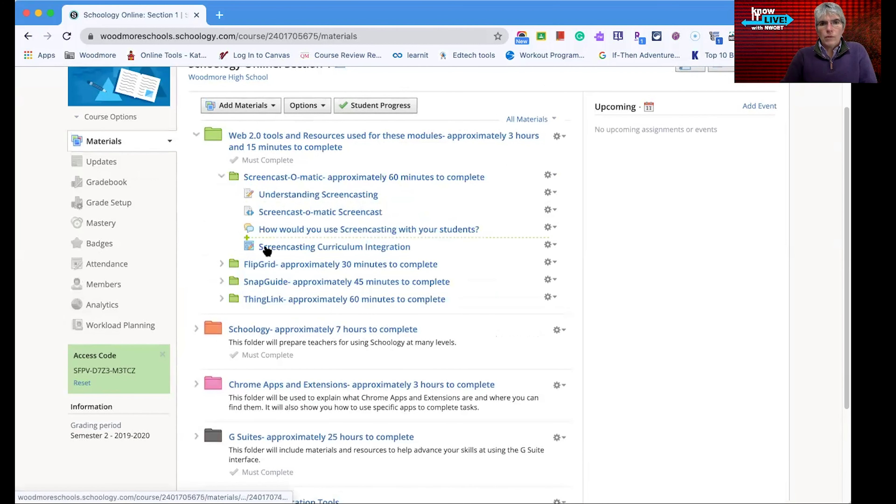
pyautogui.click(221, 264)
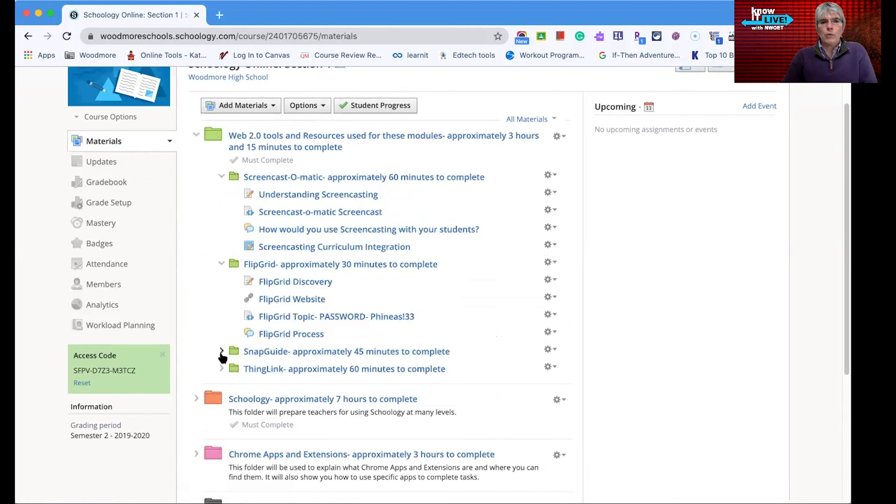
pyautogui.click(221, 351)
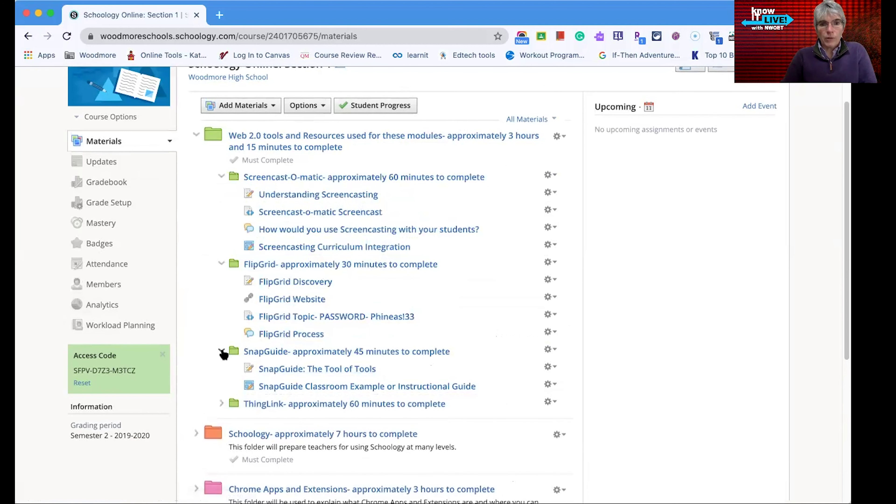
# - Collapse the SnapGuide, FlipGrid and Screencast-O-matic subfolders and the Web 2.0 tools folder
pyautogui.click(222, 351)
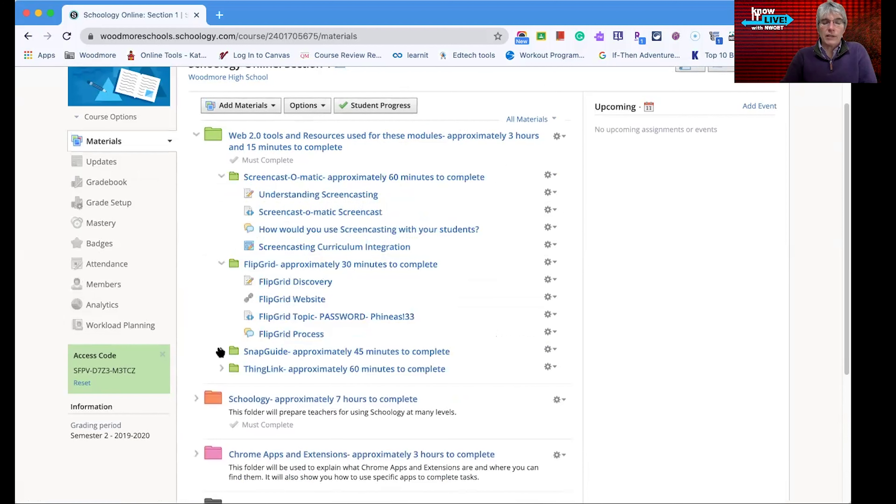
pyautogui.click(221, 263)
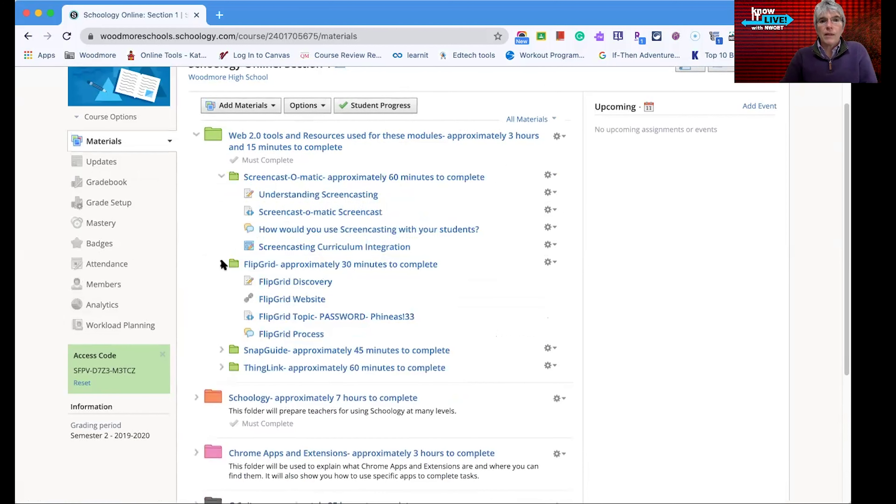
pyautogui.click(220, 176)
pyautogui.click(195, 134)
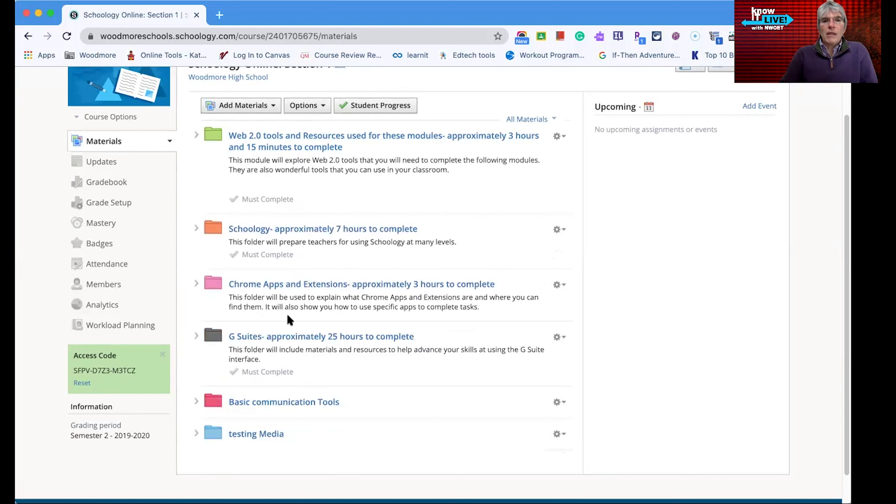
# - Start a new folder in the course materials, titled "Schoology Online Learning" with the yellow folder color
pyautogui.scroll(3, 289, 307)
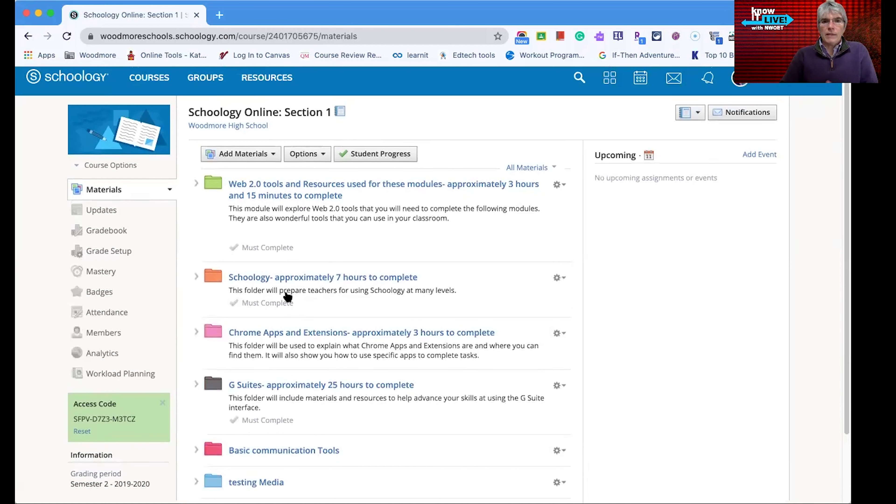
pyautogui.click(266, 154)
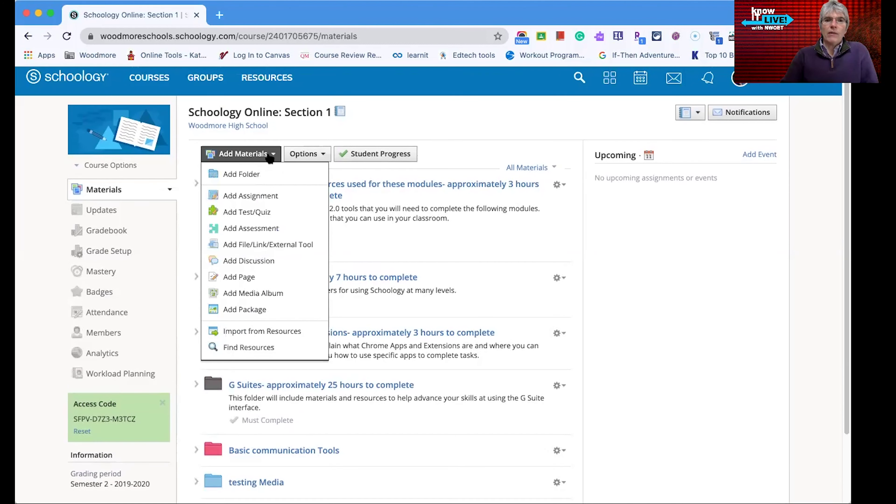
pyautogui.click(248, 174)
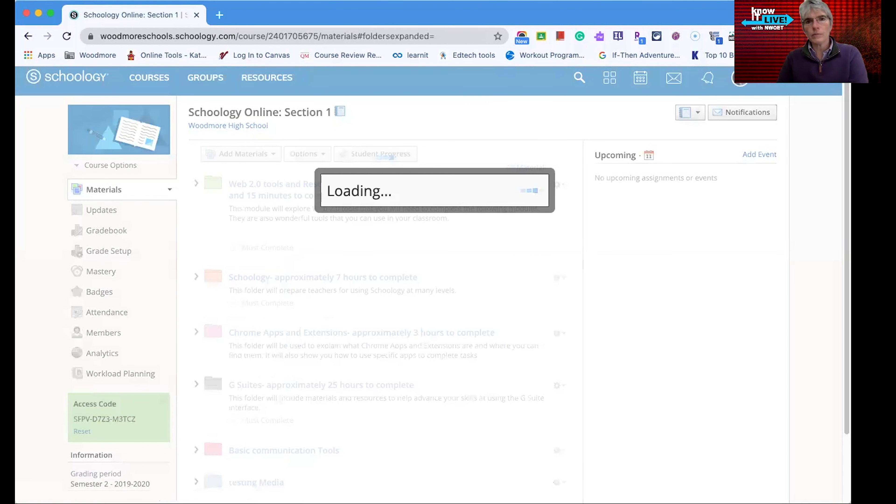
pyautogui.click(409, 152)
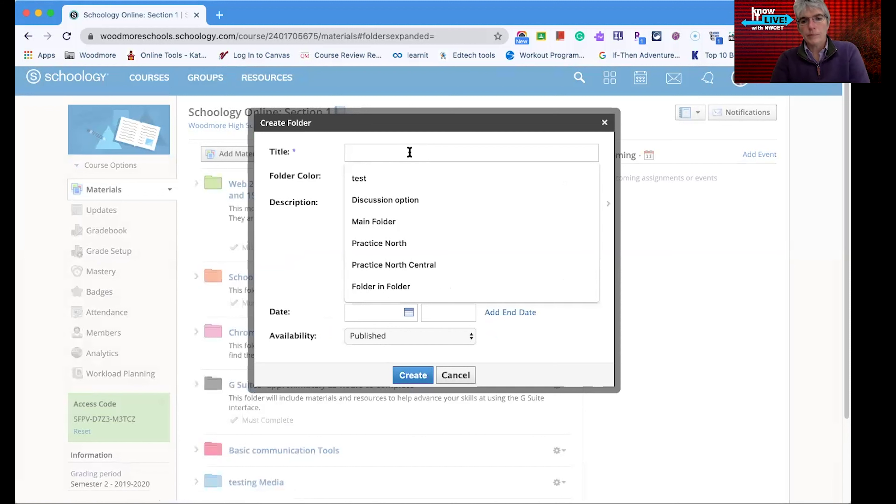
pyautogui.write('Schoology ')
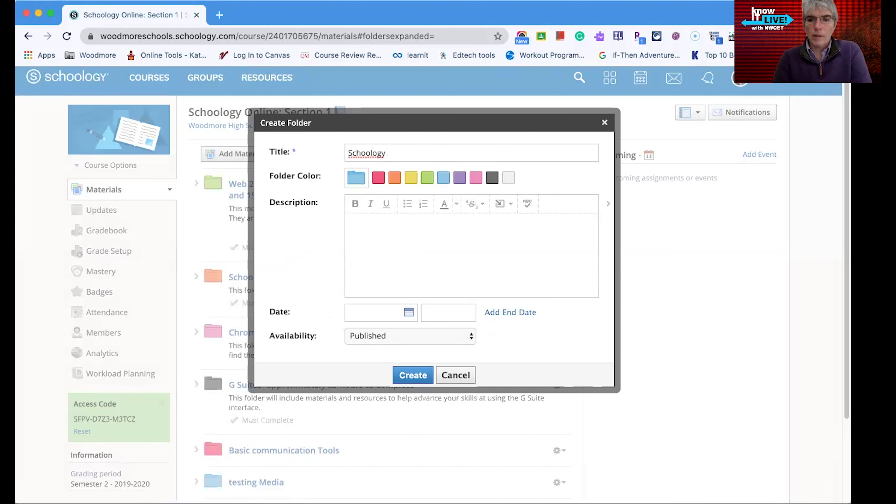
pyautogui.write('Online Learning')
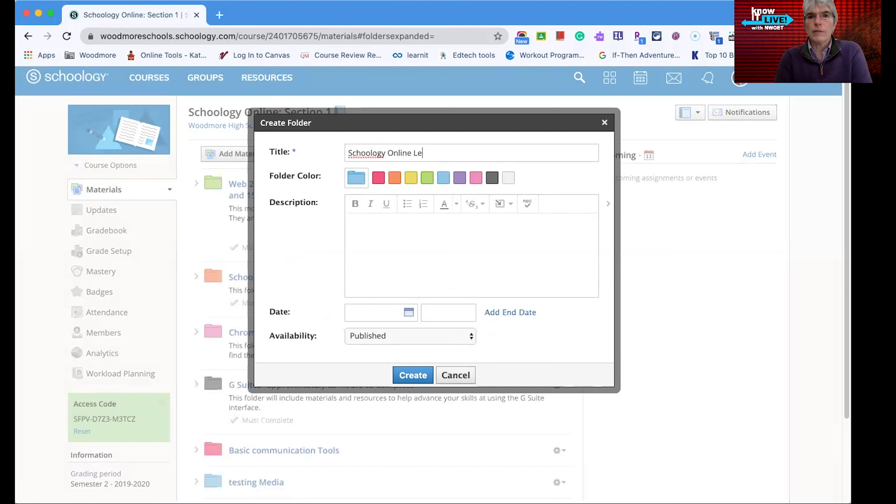
pyautogui.click(413, 179)
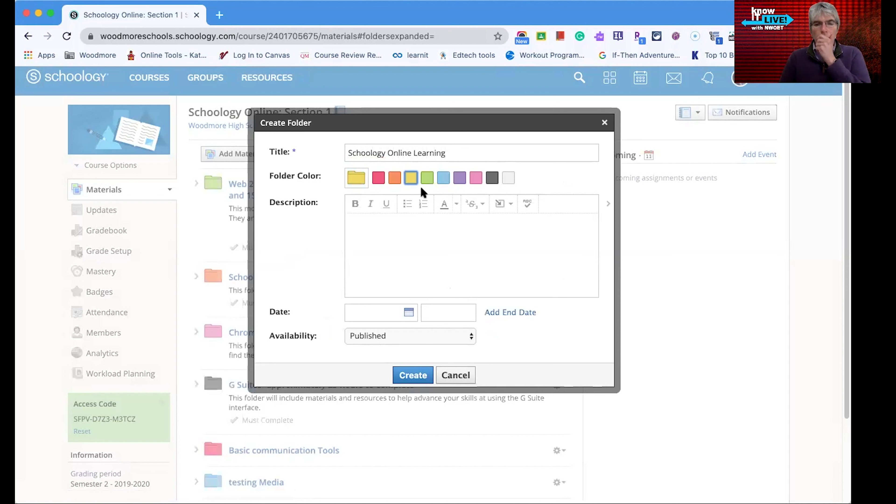
# - Leave the folder description empty, keep the availability as Published and create the folder
pyautogui.click(394, 228)
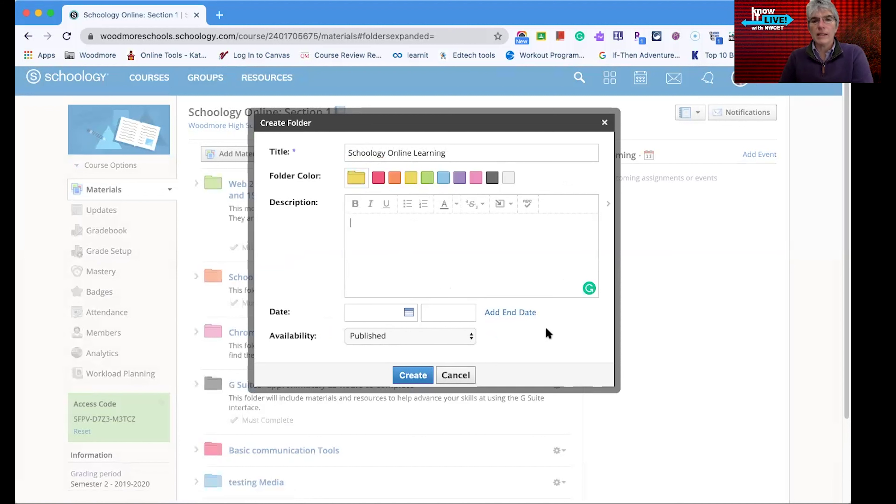
pyautogui.click(470, 336)
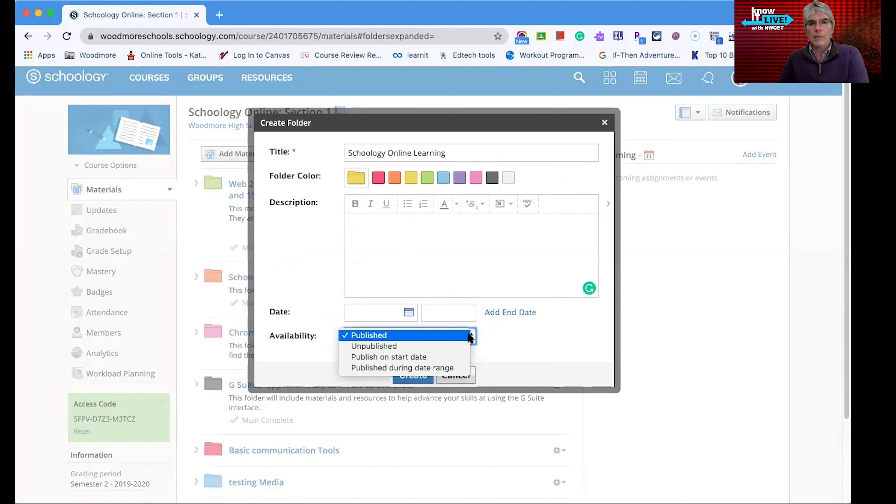
pyautogui.click(393, 336)
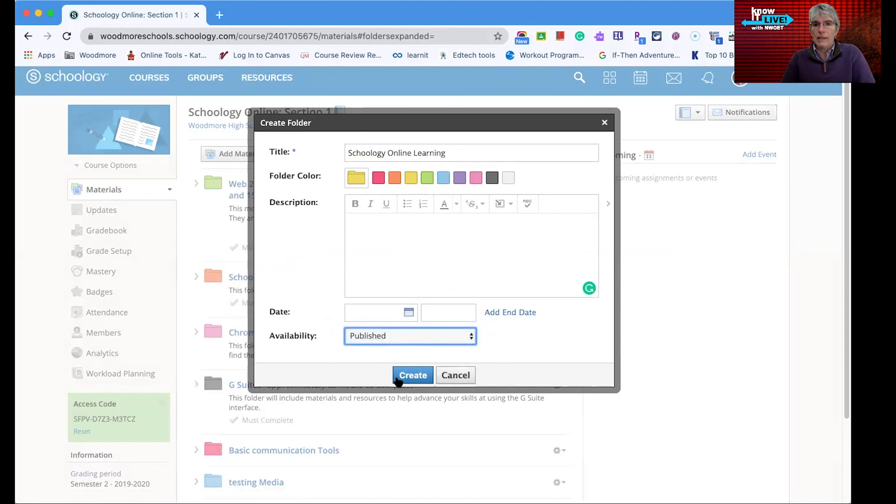
pyautogui.click(413, 375)
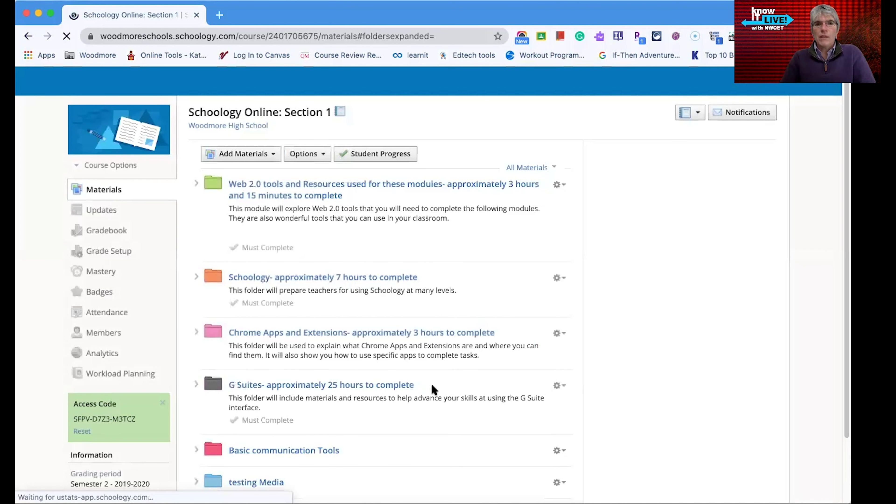
# - Expand the Basic communication Tools folder to view its contents, and collapse it again
pyautogui.scroll(-3, 430, 382)
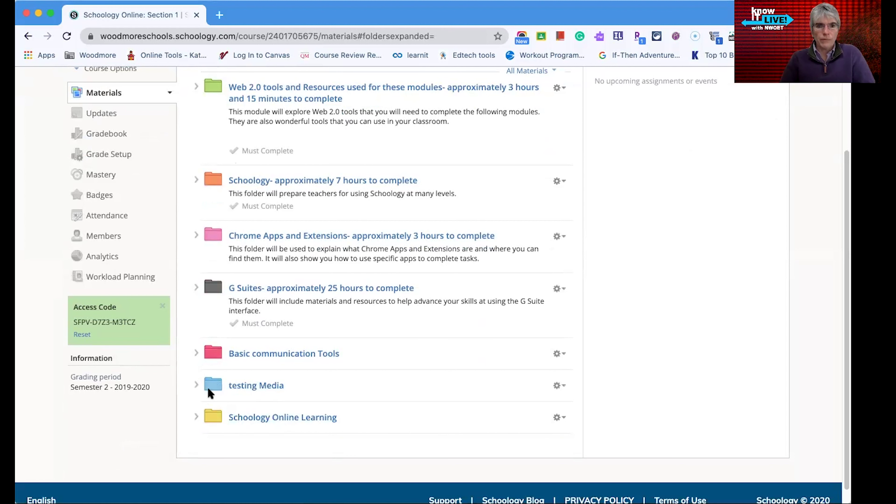
pyautogui.click(201, 355)
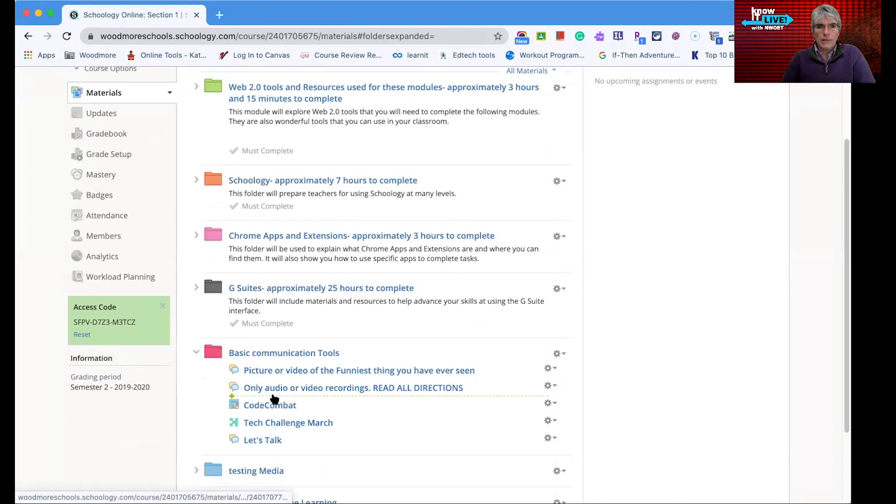
pyautogui.click(197, 353)
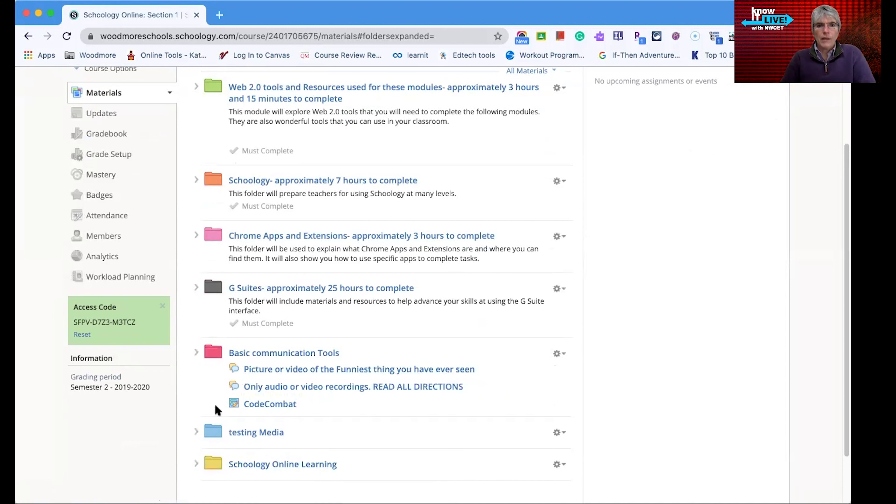
# - Open the Schoology Online Learning folder and add the file "assessment form 2.4- short story rubric (peer assessment).pdf" to it
pyautogui.click(258, 421)
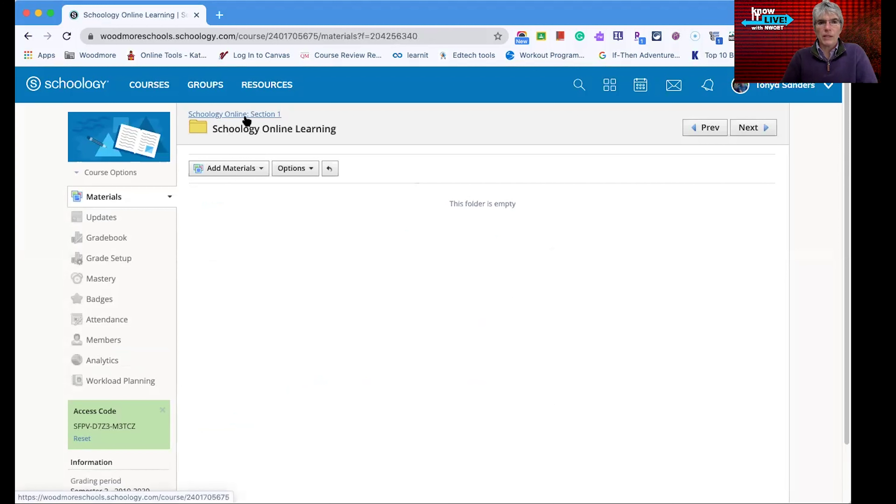
pyautogui.click(231, 170)
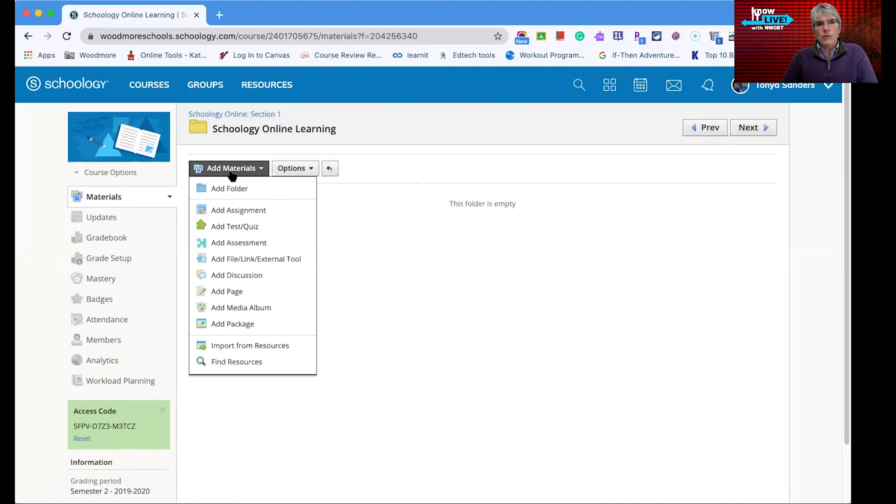
pyautogui.click(268, 261)
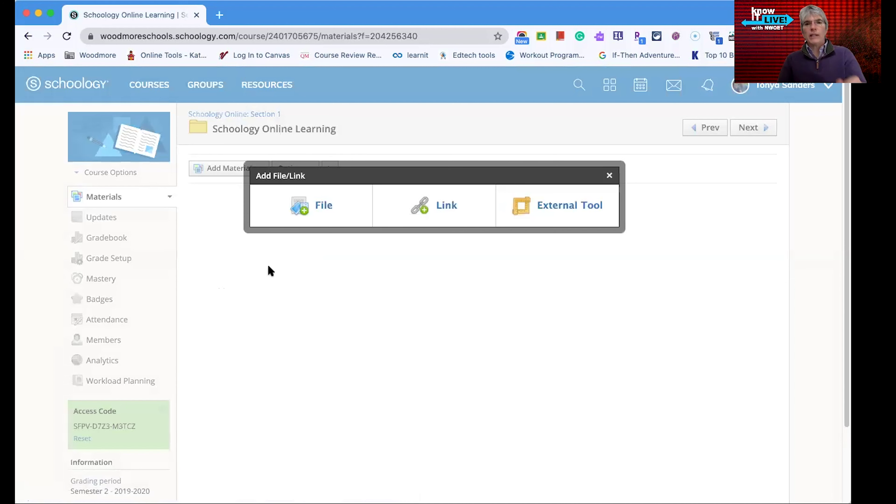
pyautogui.click(304, 210)
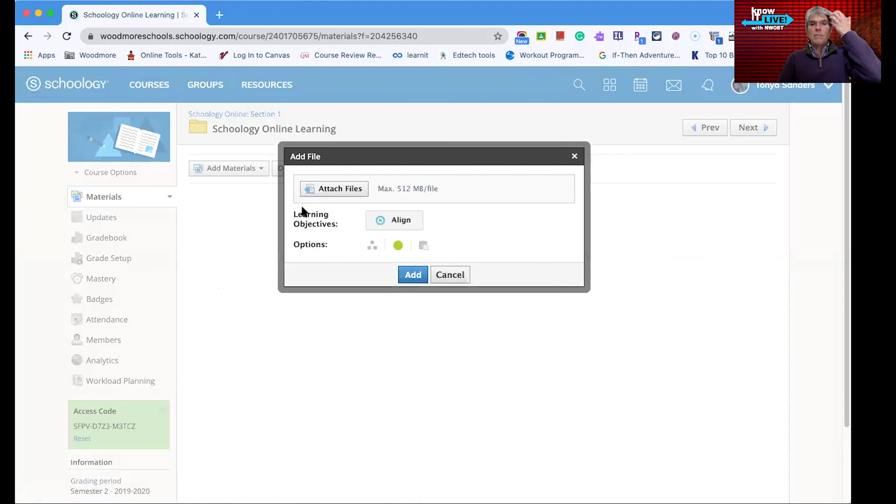
pyautogui.click(356, 190)
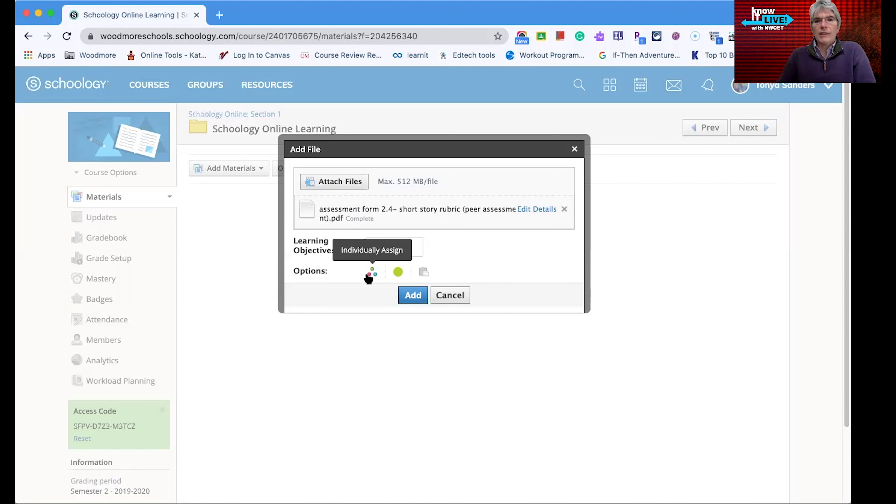
pyautogui.click(412, 295)
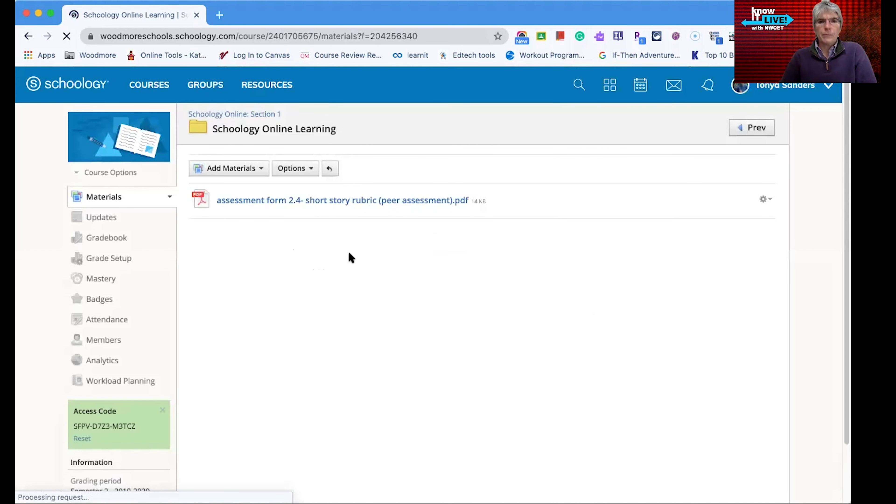
# - Start adding a link to the folder, and open the YouTube video "Experiment: Cola, Sprite, Fanta, Mirinda and Mentos Underground" in a new browser tab
pyautogui.click(260, 174)
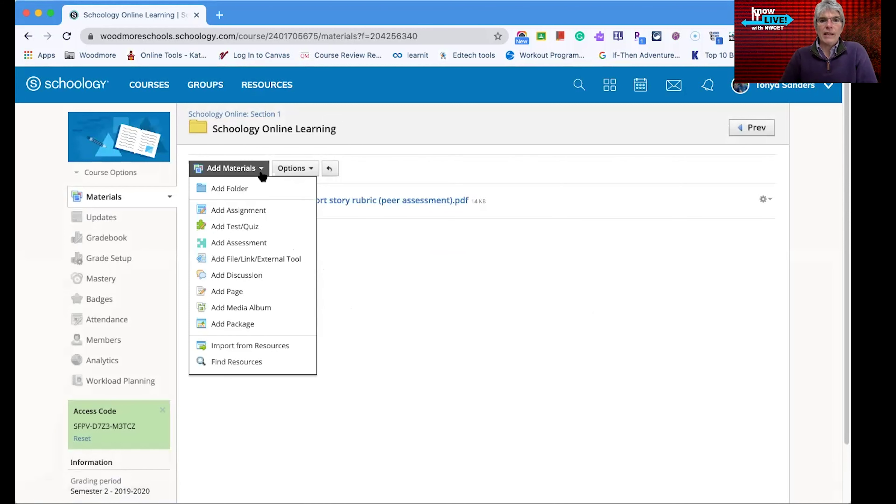
pyautogui.click(268, 263)
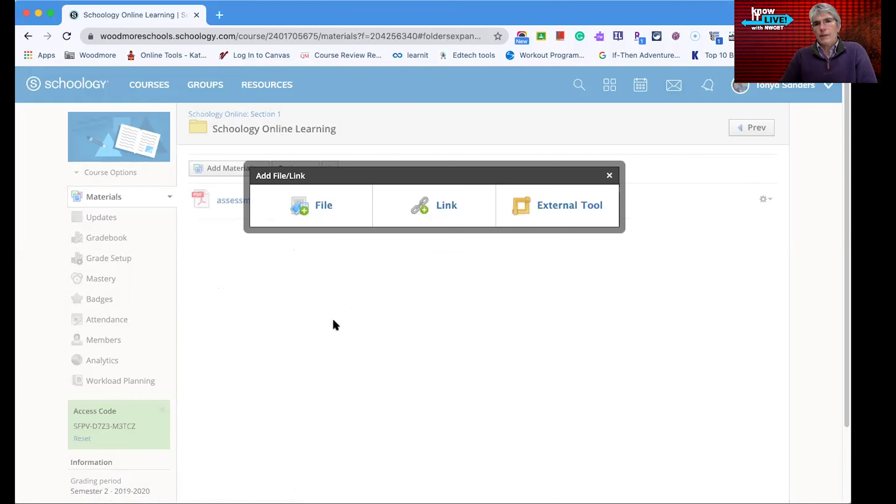
pyautogui.click(437, 211)
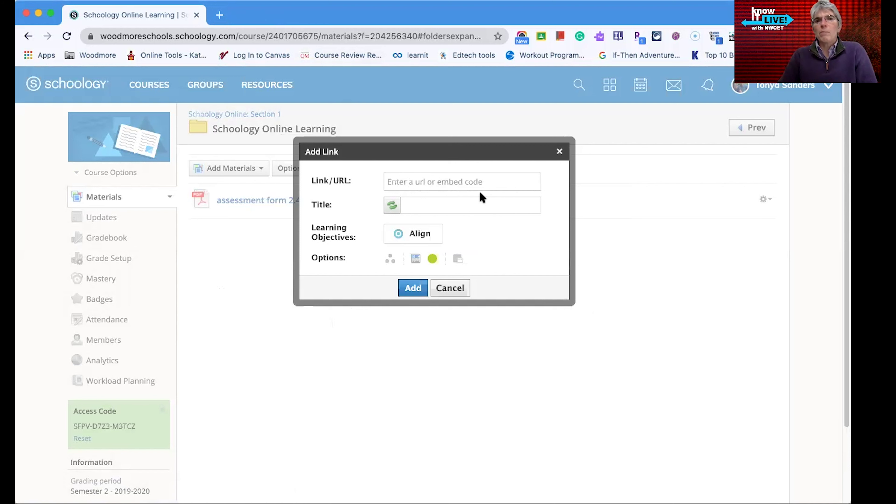
pyautogui.click(219, 15)
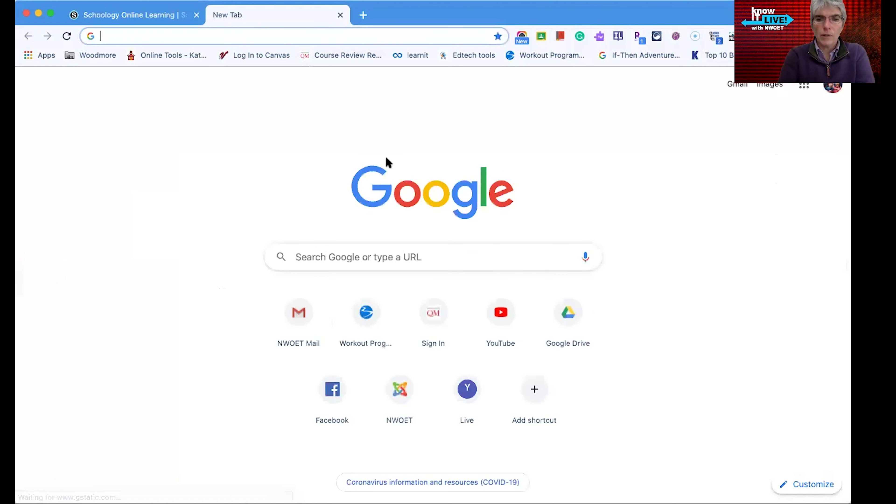
pyautogui.write('you')
pyautogui.press('Return')
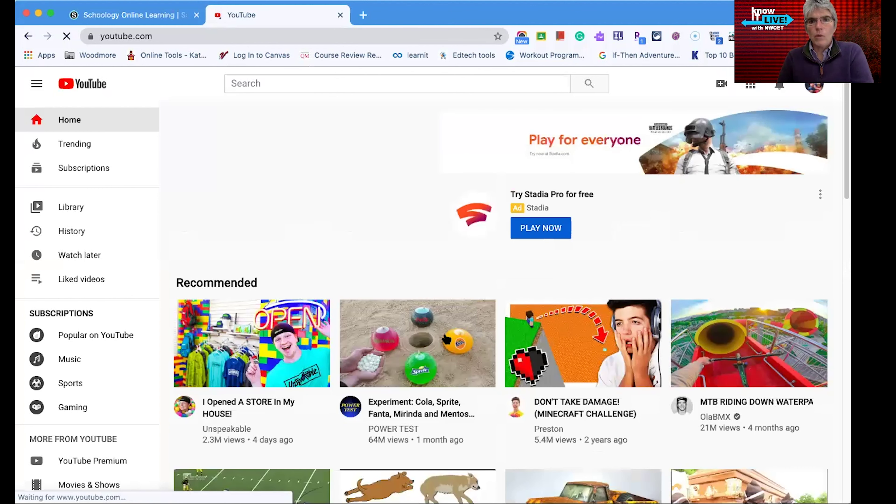
pyautogui.click(445, 337)
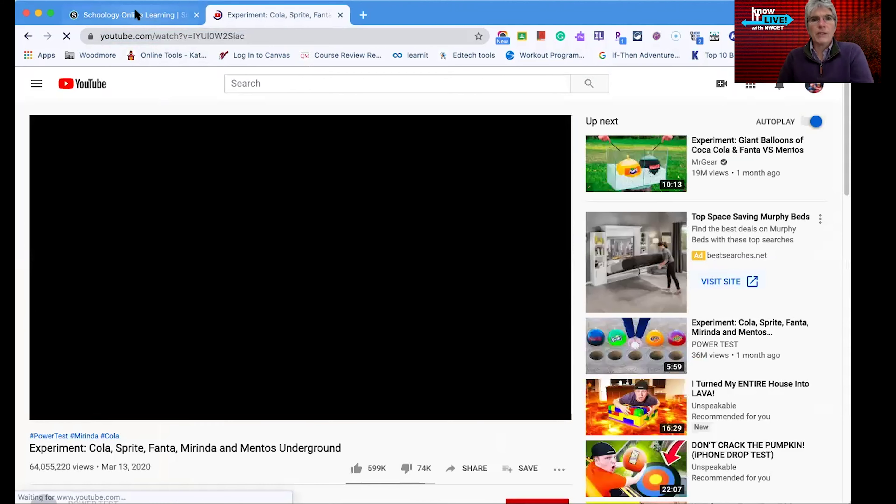
pyautogui.click(136, 14)
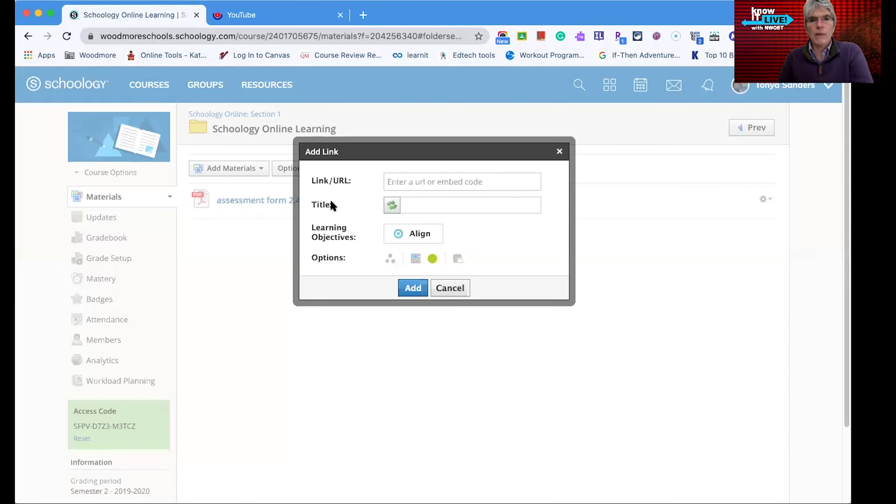
pyautogui.click(437, 183)
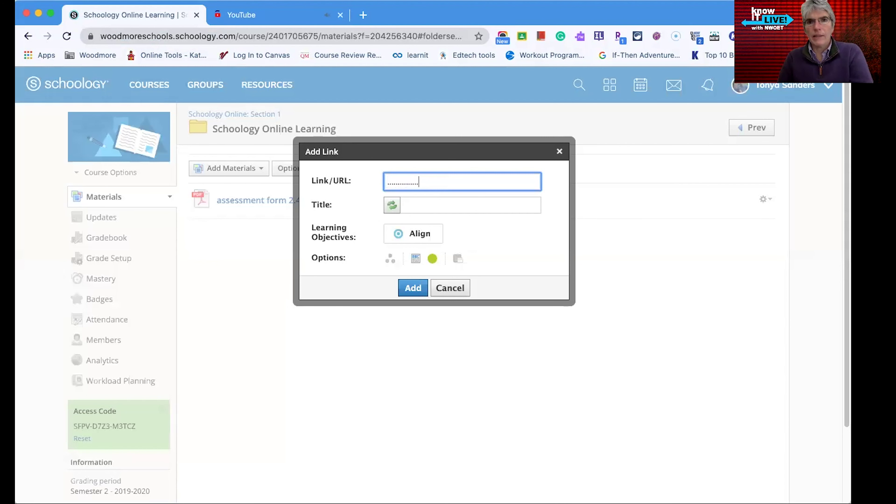
pyautogui.write('https://www.youtube.com/watch?v=IYUl0W2Siac')
pyautogui.press('super+a')
pyautogui.press('BackSpace')
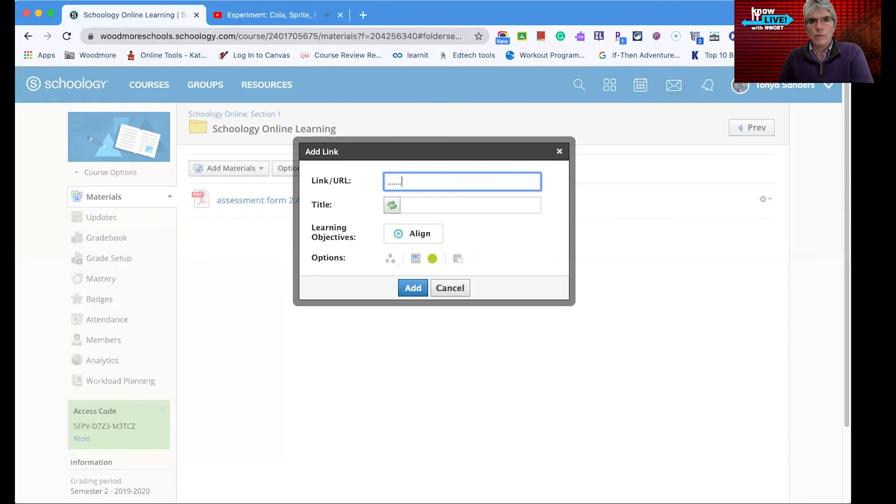
pyautogui.moveTo(433, 182); pyautogui.dragTo(365, 184)
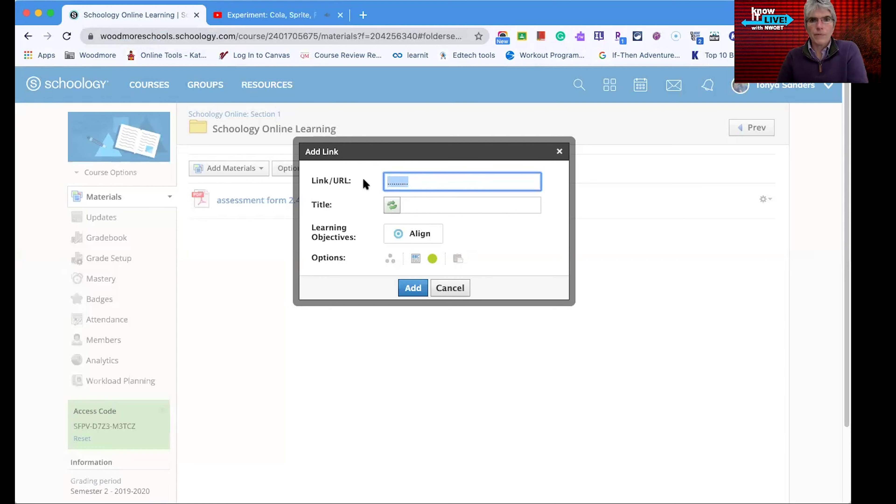
pyautogui.write('www.youtube.com/watch?v=IYUI0W2Siac')
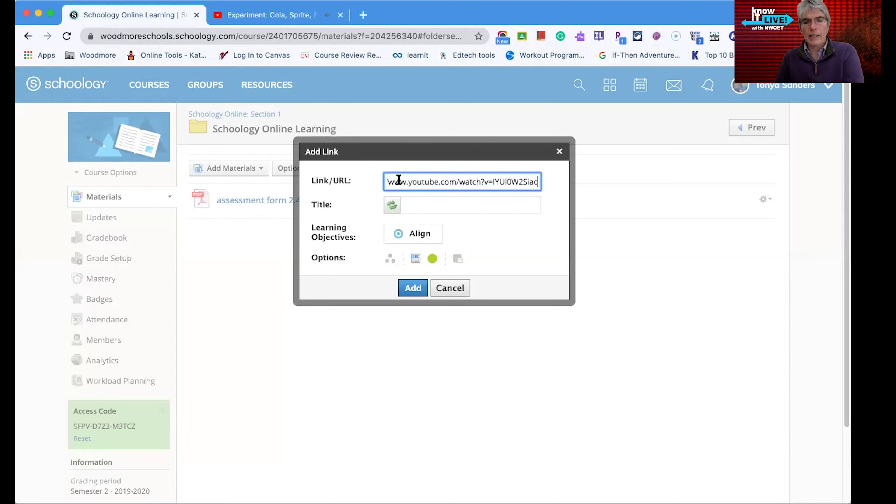
# - Pause the soda experiment video on YouTube and return to the link form in Schoology
pyautogui.click(274, 16)
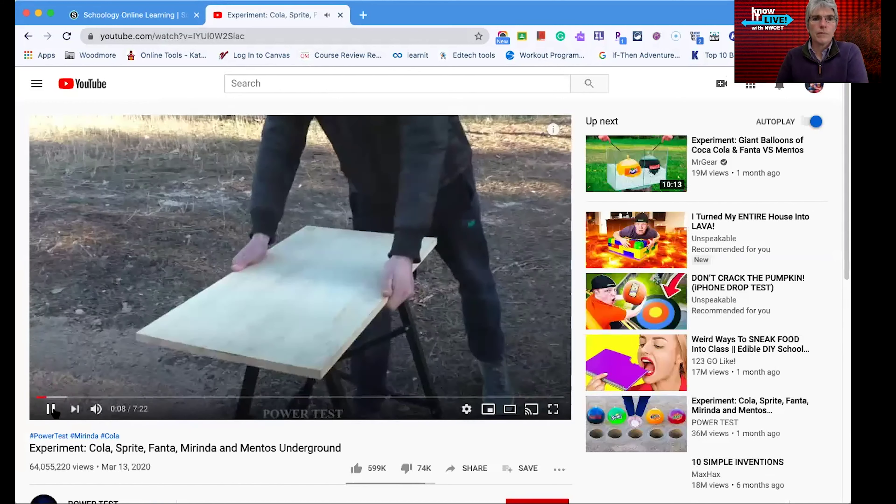
pyautogui.click(237, 125)
pyautogui.click(148, 14)
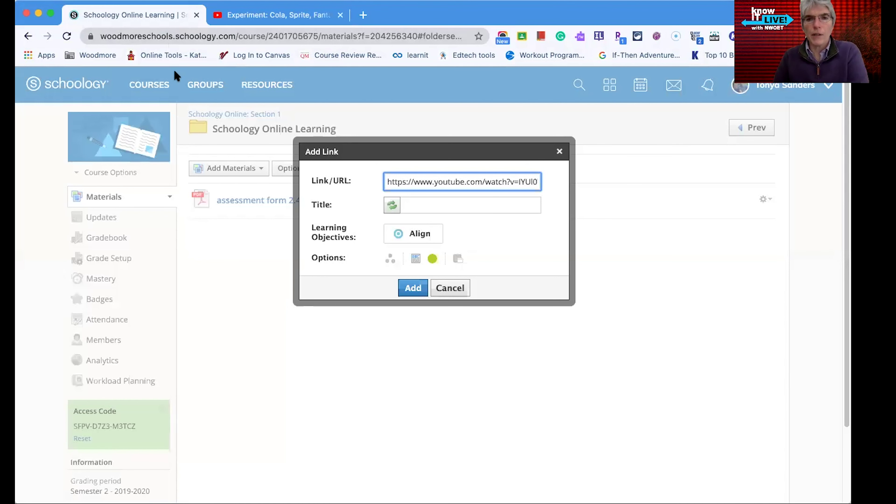
# - Title the new link "Experiments with Soda"
pyautogui.click(437, 208)
pyautogui.write('g')
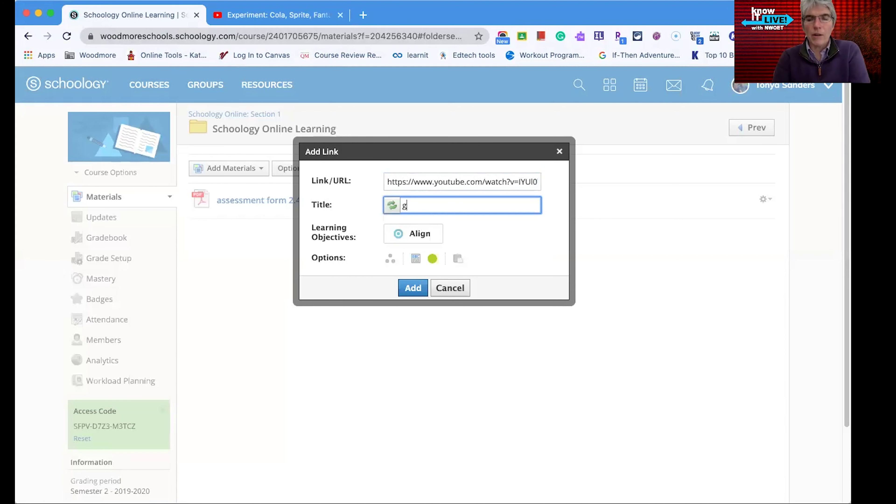
pyautogui.write('xperiments with Soda')
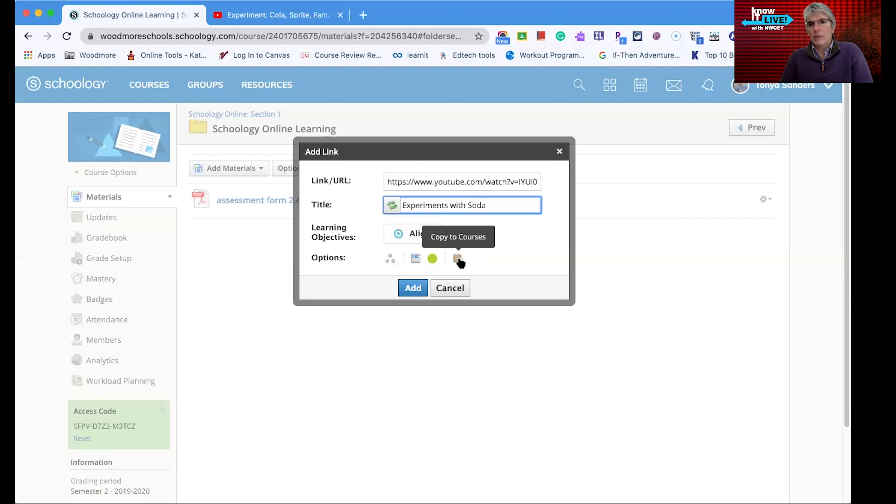
# - Add the "Experiments with Soda" link to the folder and test it by opening it, closing the video tab again
pyautogui.click(409, 287)
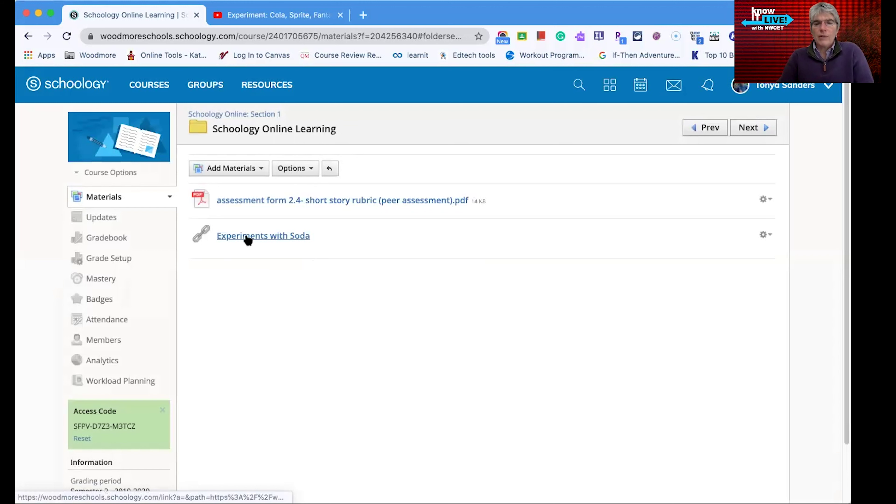
pyautogui.click(301, 241)
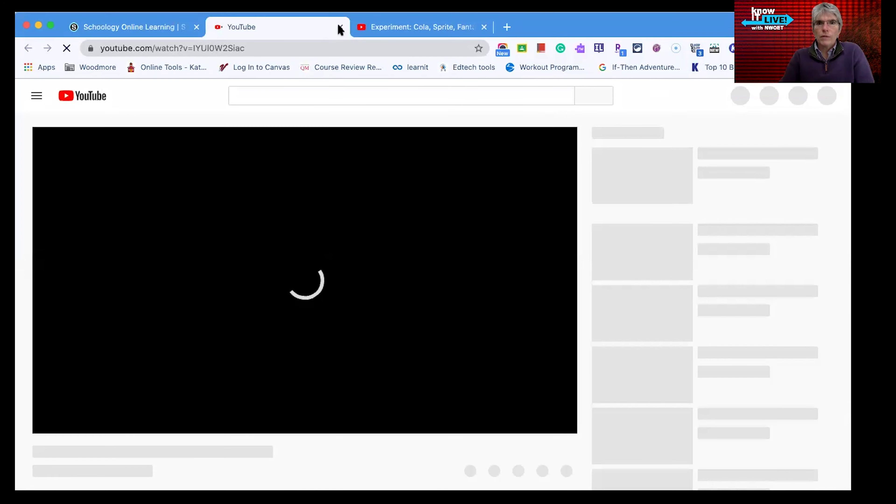
pyautogui.click(340, 27)
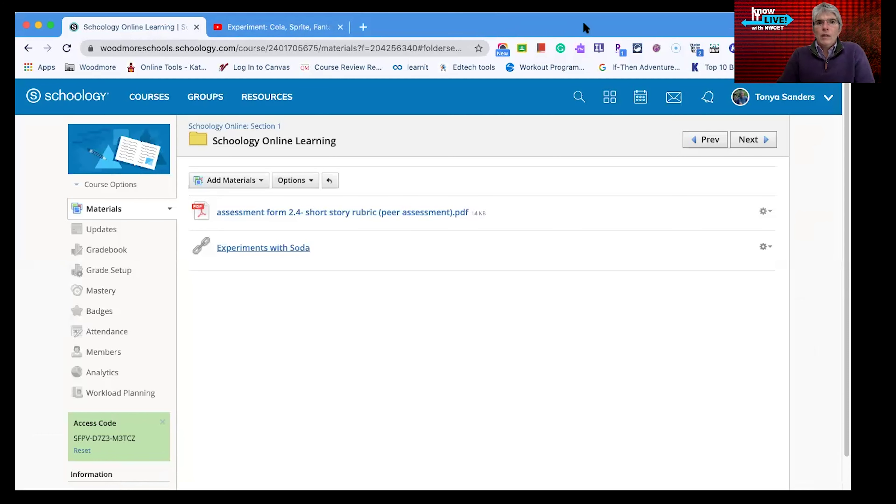
# - Copy the embed code of the soda experiment video from its sharing options on YouTube
pyautogui.click(254, 15)
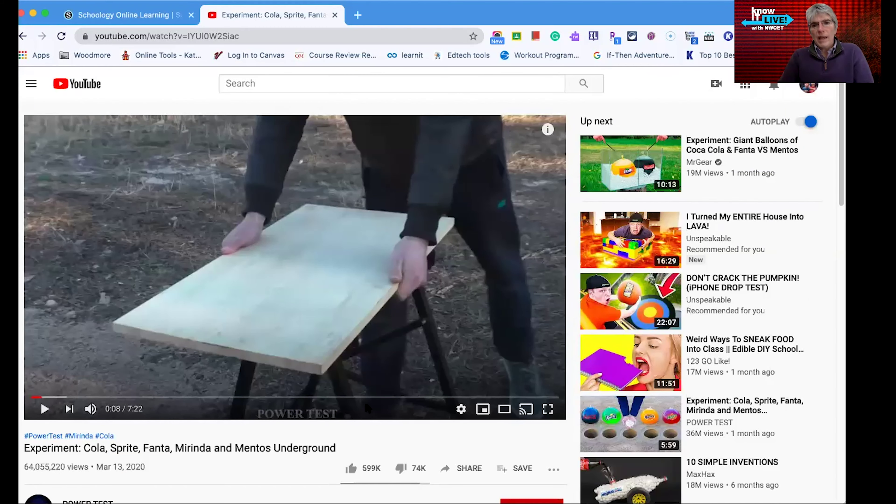
pyautogui.scroll(-1, 364, 407)
pyautogui.scroll(1, 452, 479)
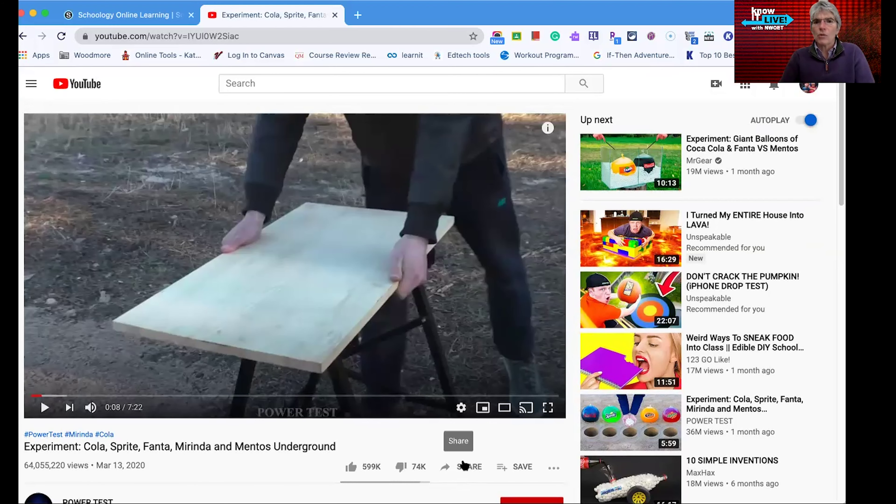
pyautogui.scroll(-2, 461, 465)
pyautogui.scroll(-2, 440, 426)
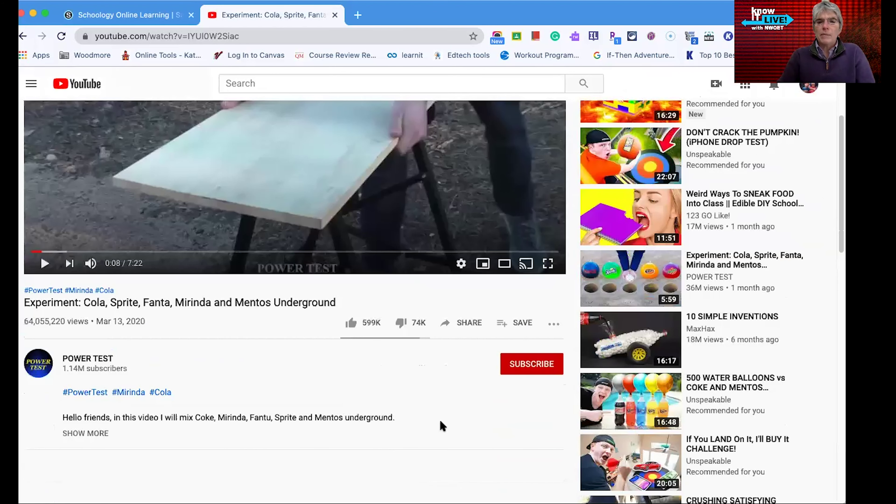
pyautogui.scroll(4, 328, 338)
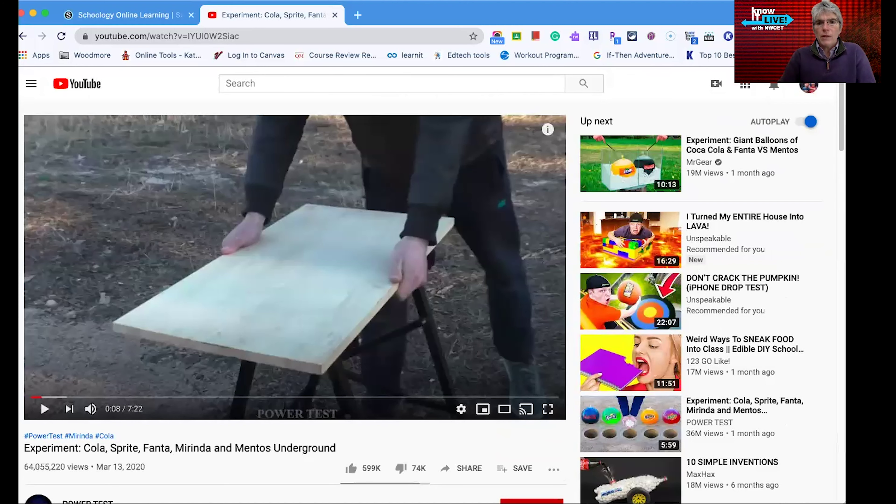
pyautogui.scroll(-2, 287, 458)
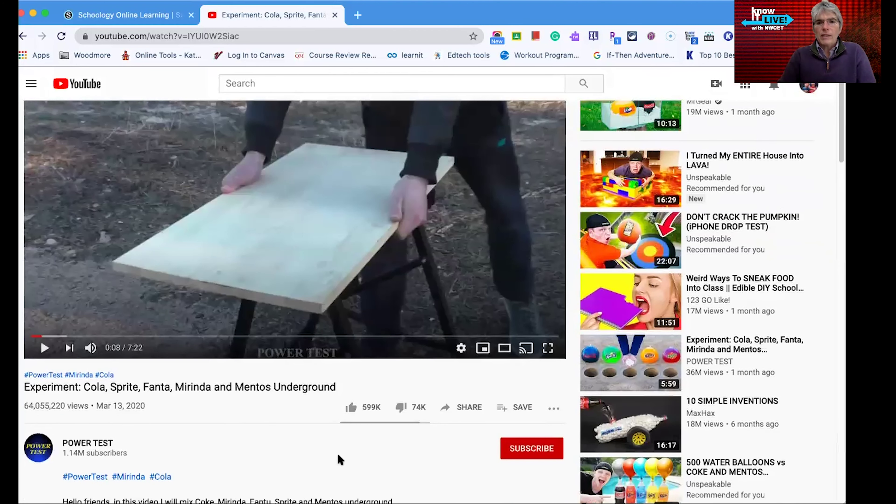
pyautogui.click(469, 407)
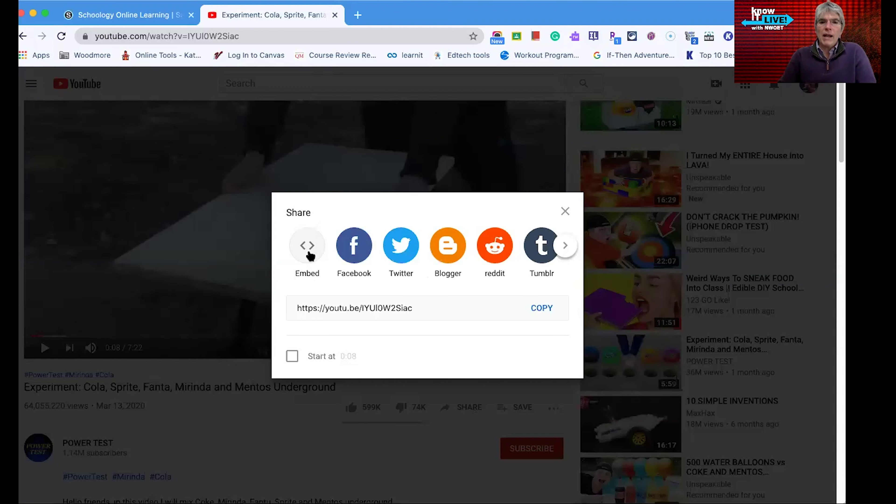
pyautogui.click(310, 255)
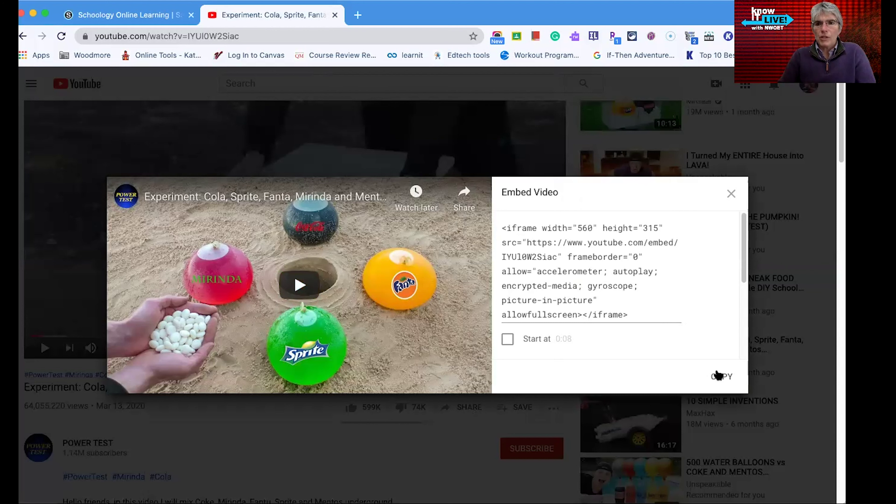
pyautogui.click(719, 376)
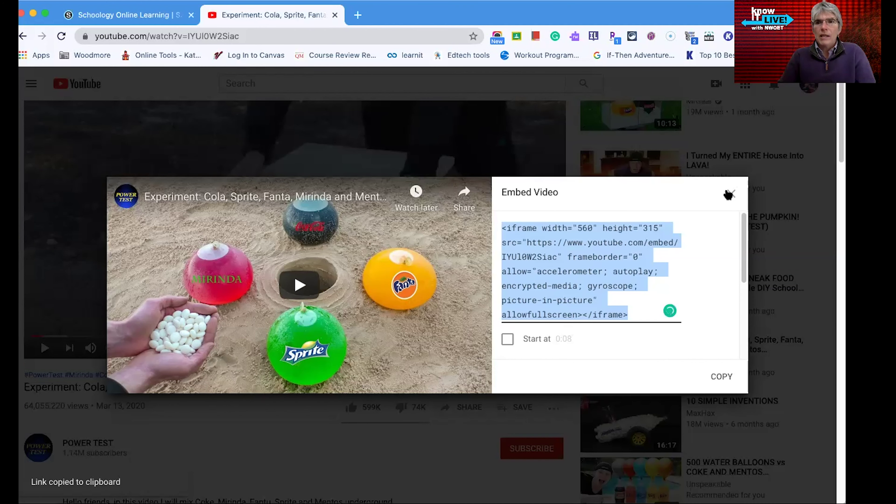
pyautogui.click(728, 194)
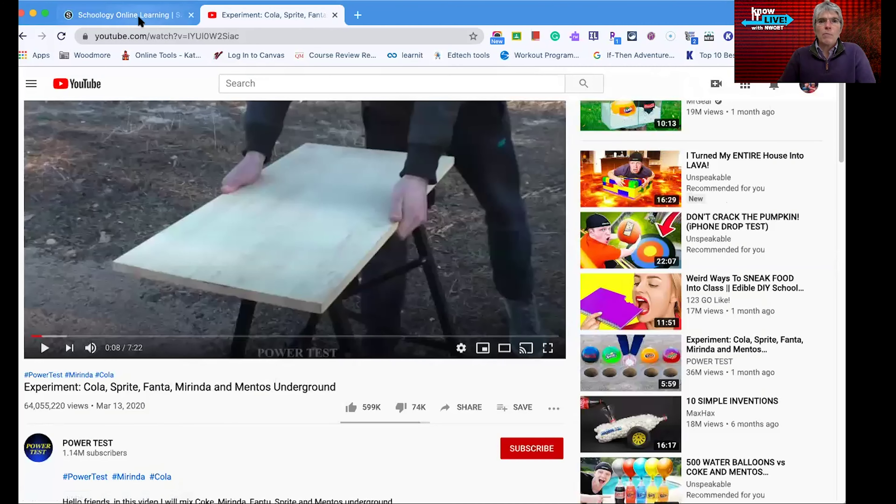
# - Return to Schoology and start another link in the folder, using the copied iframe embed code as its URL
pyautogui.click(136, 15)
pyautogui.click(226, 169)
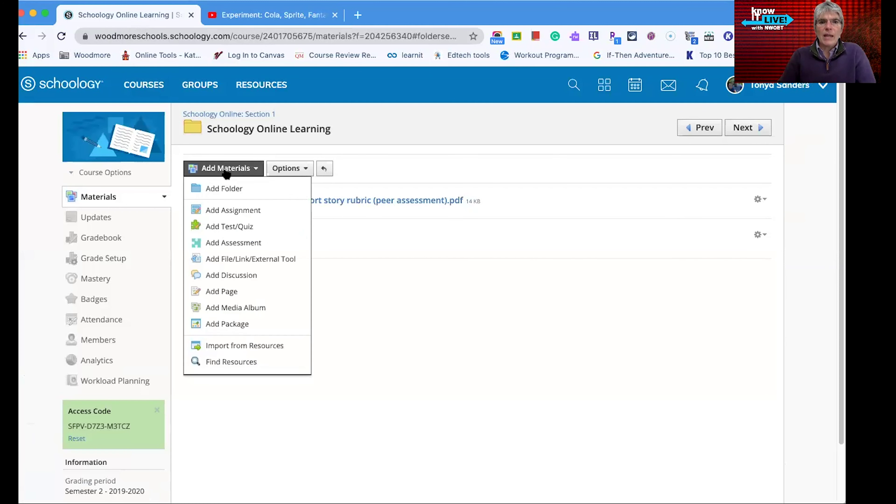
pyautogui.click(247, 263)
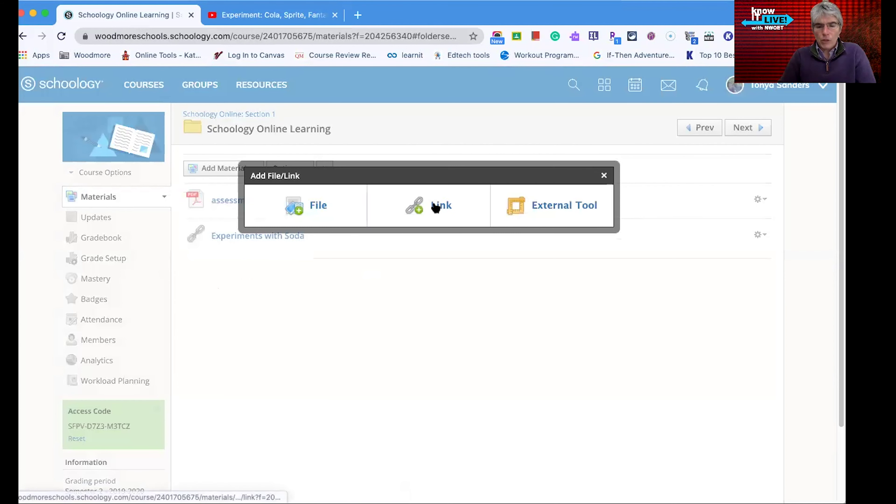
pyautogui.click(416, 206)
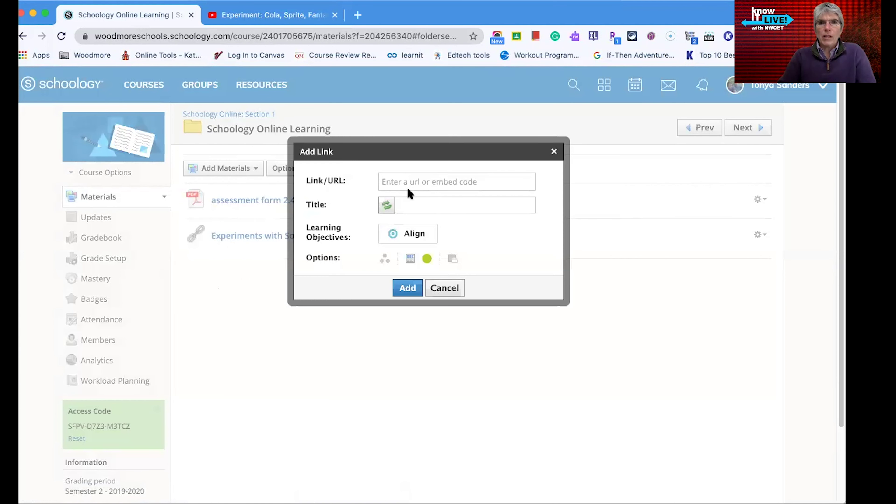
pyautogui.click(488, 185)
pyautogui.press('super+v')
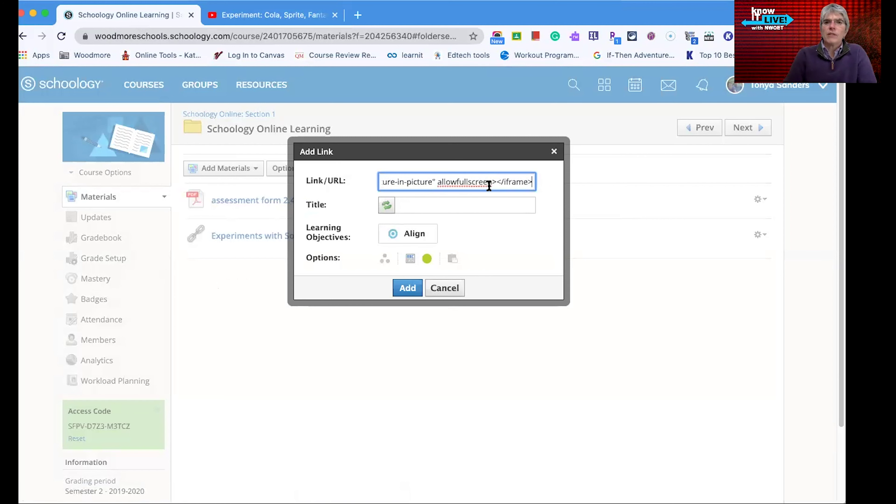
# - Title the embedded video "Experiments with Soda" and add it to the folder
pyautogui.click(504, 207)
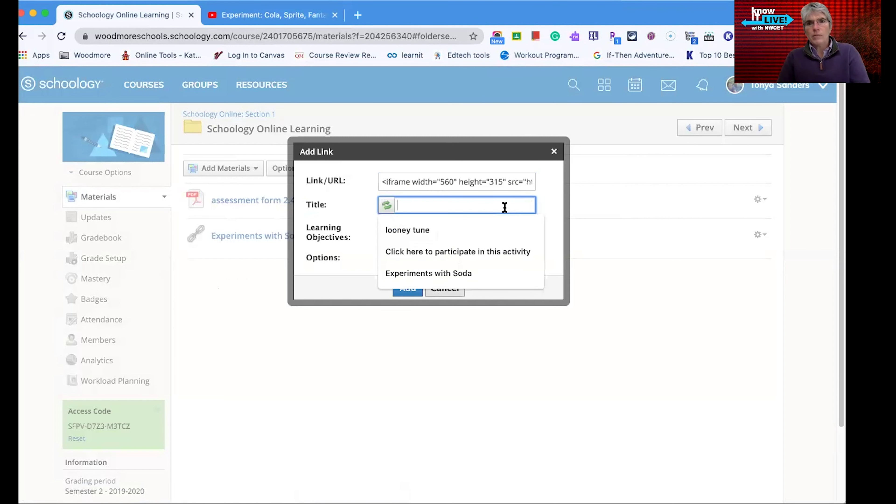
pyautogui.click(500, 274)
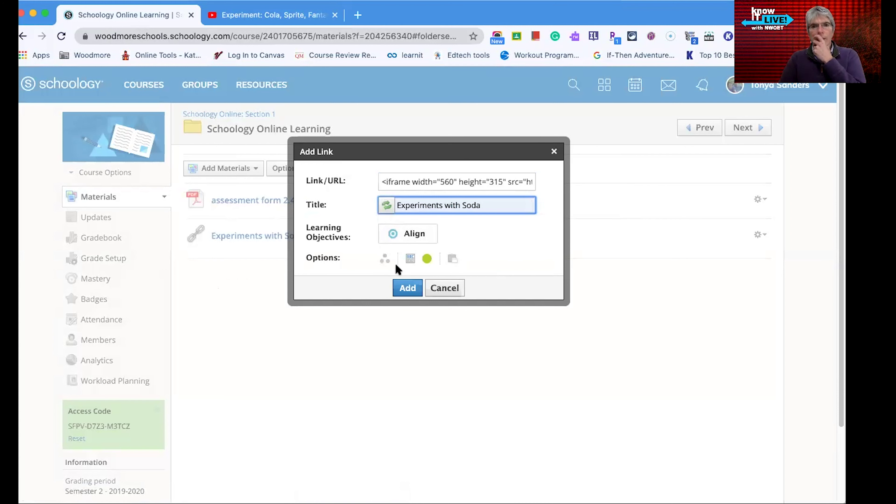
pyautogui.click(408, 288)
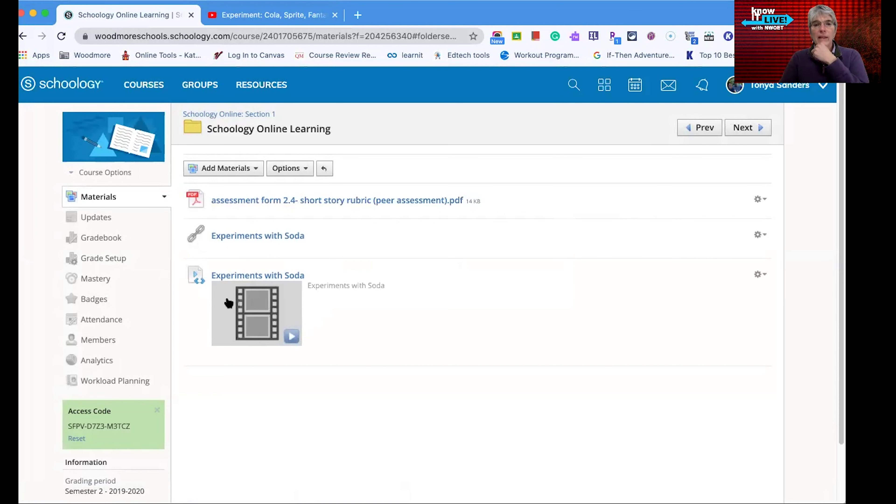
# - Compare the two soda video items by expanding the embedded player and opening the plain link, closing its tab again
pyautogui.click(282, 336)
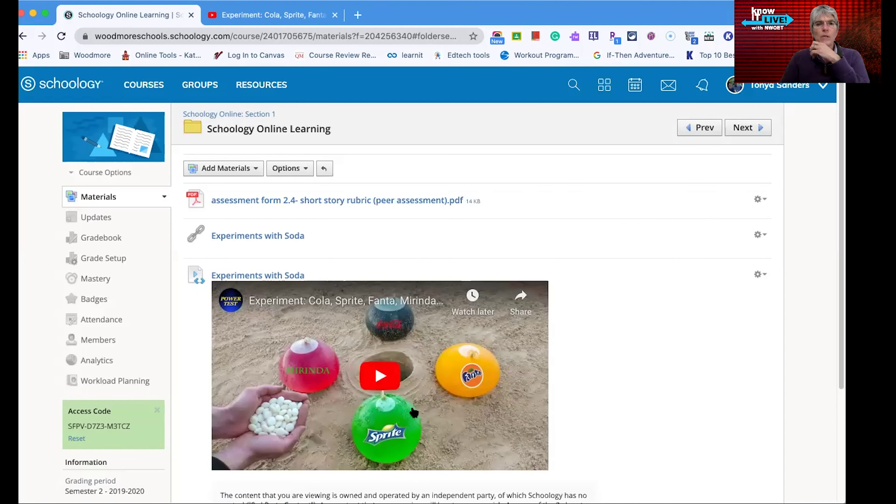
pyautogui.click(263, 236)
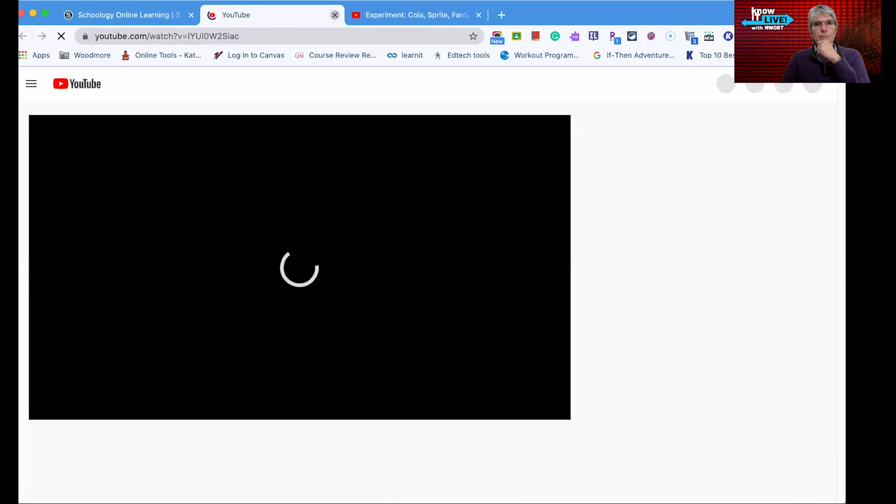
pyautogui.click(334, 15)
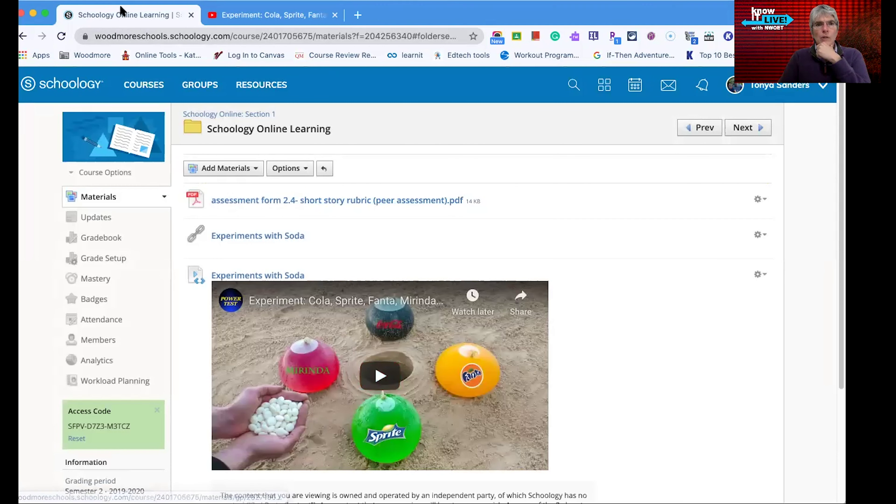
pyautogui.click(250, 172)
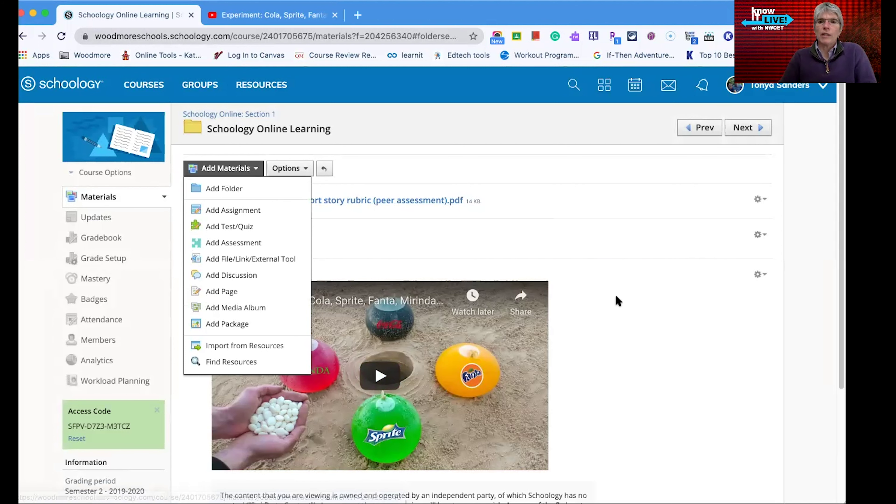
pyautogui.click(557, 290)
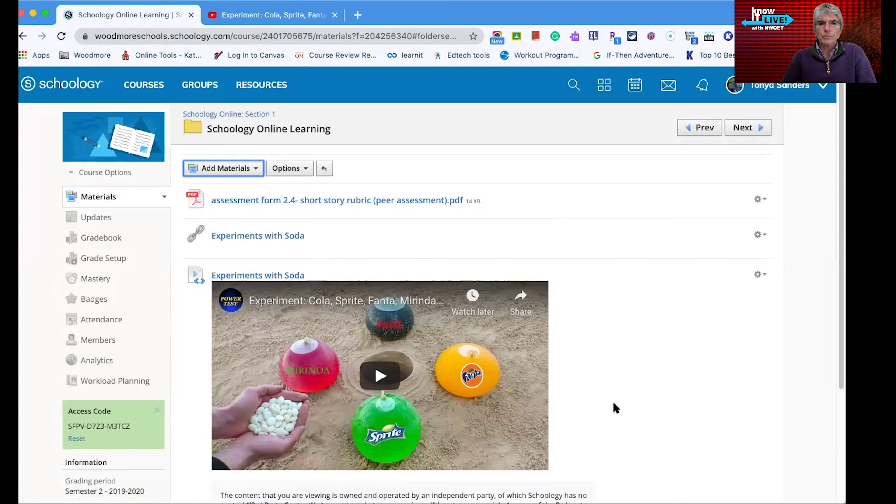
pyautogui.scroll(-5, 614, 403)
pyautogui.scroll(5, 614, 403)
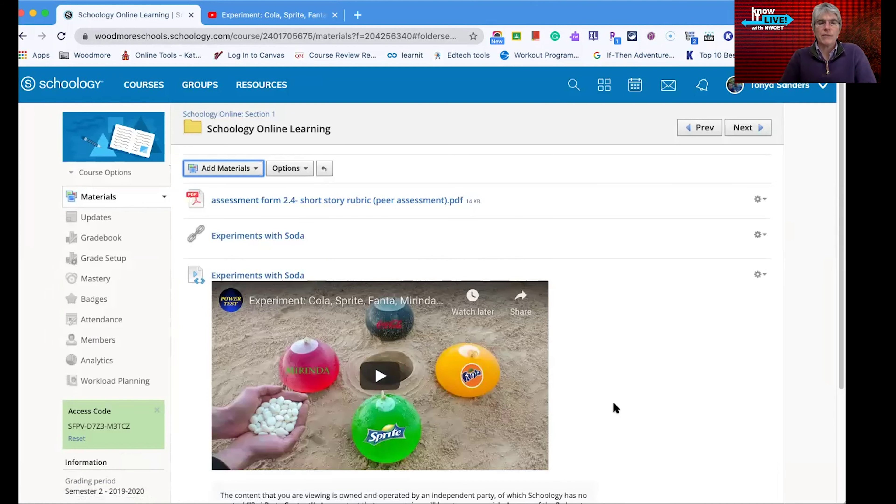
# - Start a new discussion in the folder and title it "Discussion Board on Revenge"
pyautogui.click(254, 169)
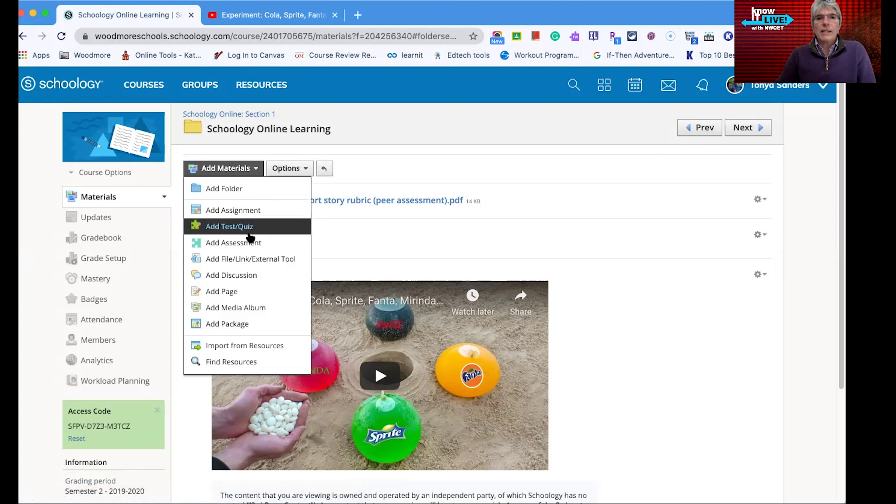
pyautogui.click(262, 279)
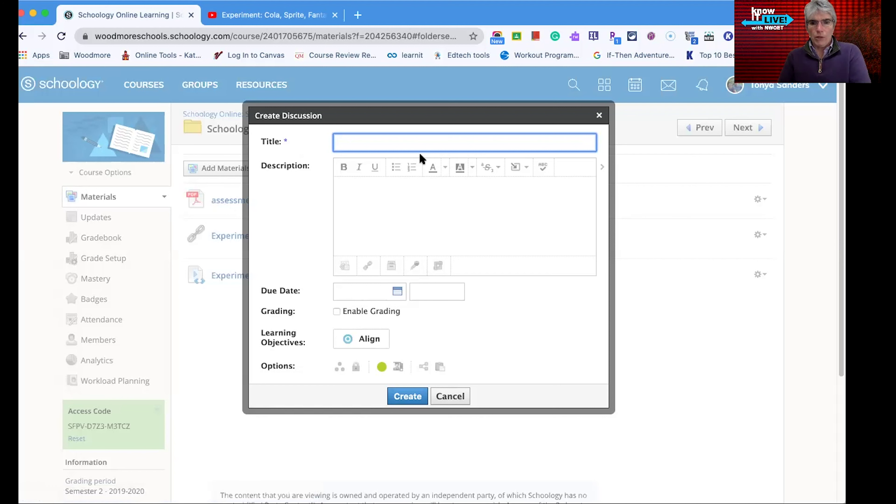
pyautogui.write('Discussion ')
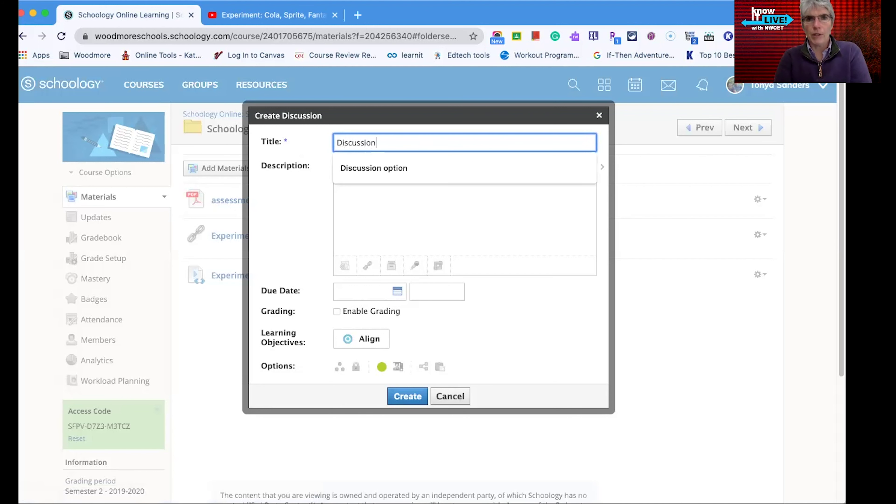
pyautogui.write('Board')
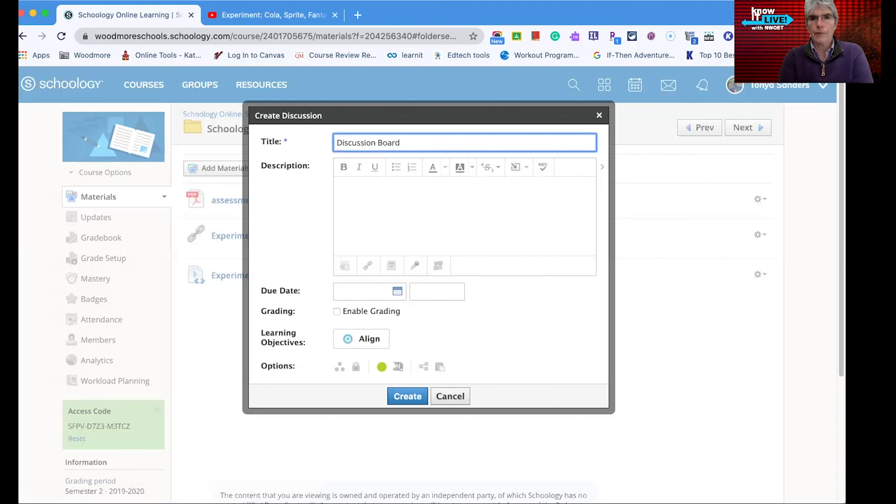
pyautogui.write(' on Revenge')
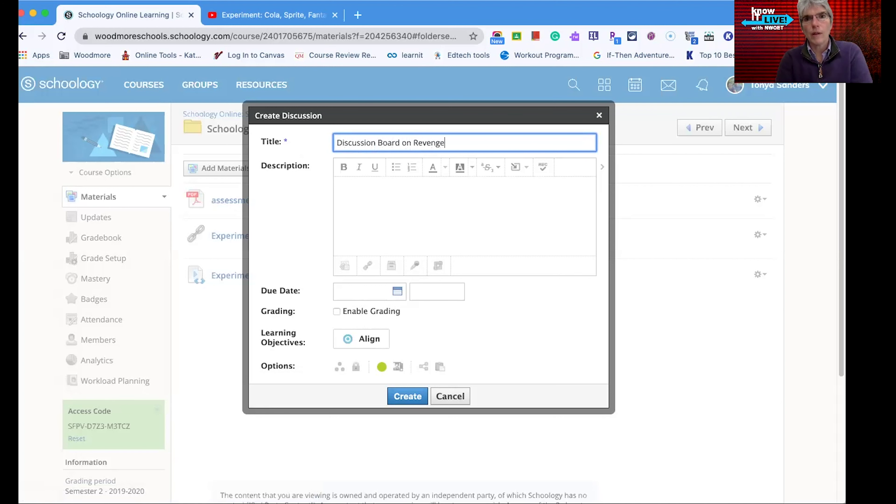
pyautogui.click(408, 206)
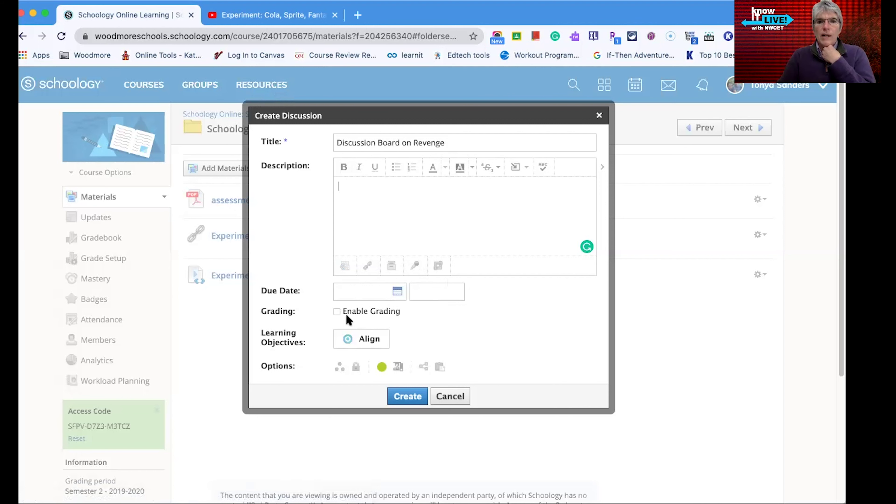
# - Enable grading for the discussion, set its category to Homework, and keep the period at Semester 2 - 2019-2020
pyautogui.click(336, 311)
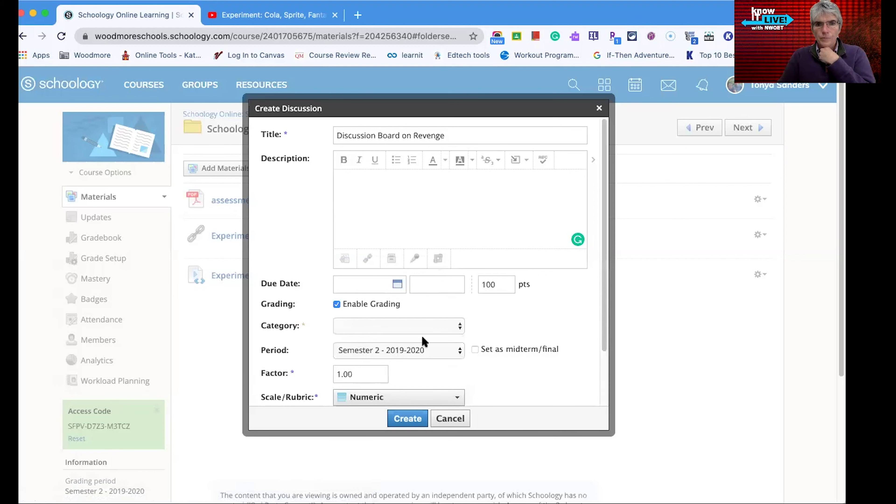
pyautogui.click(453, 324)
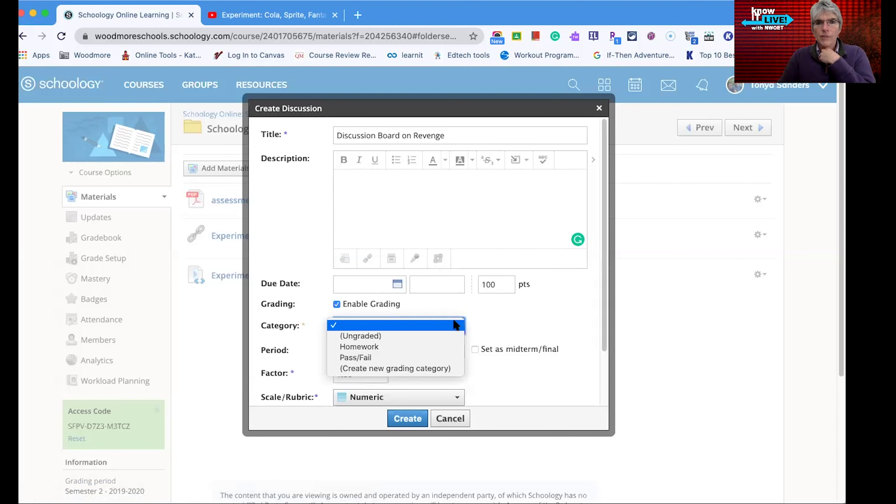
pyautogui.click(400, 346)
pyautogui.scroll(-1, 541, 324)
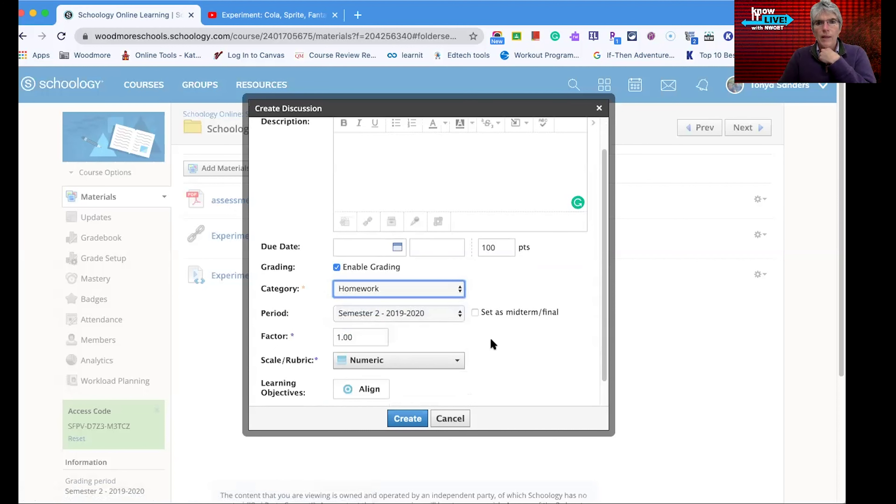
pyautogui.click(459, 313)
pyautogui.click(458, 313)
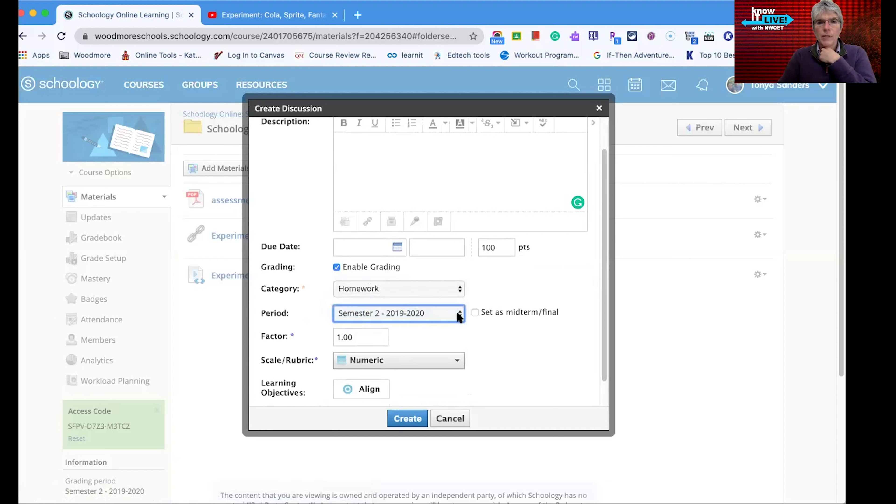
# - Review the grading scale choices for the discussion, keep Numeric, and create the discussion in the folder
pyautogui.scroll(-1, 479, 334)
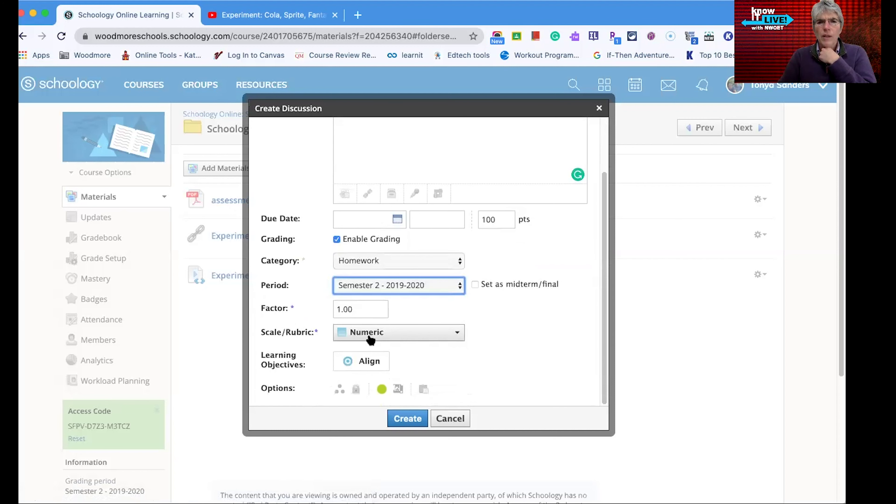
pyautogui.click(444, 334)
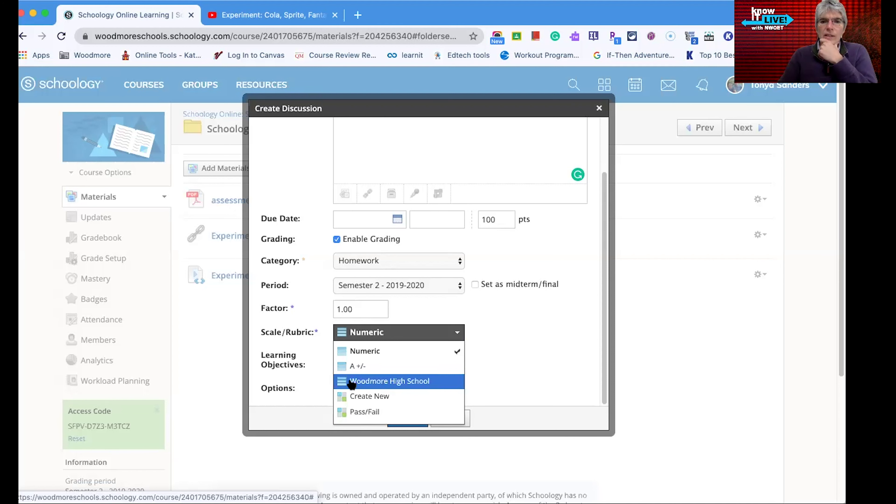
pyautogui.click(515, 372)
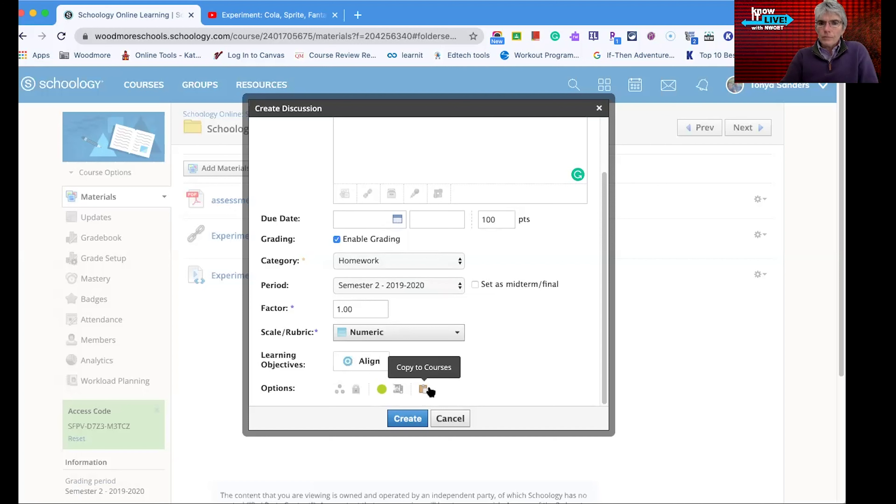
pyautogui.click(403, 420)
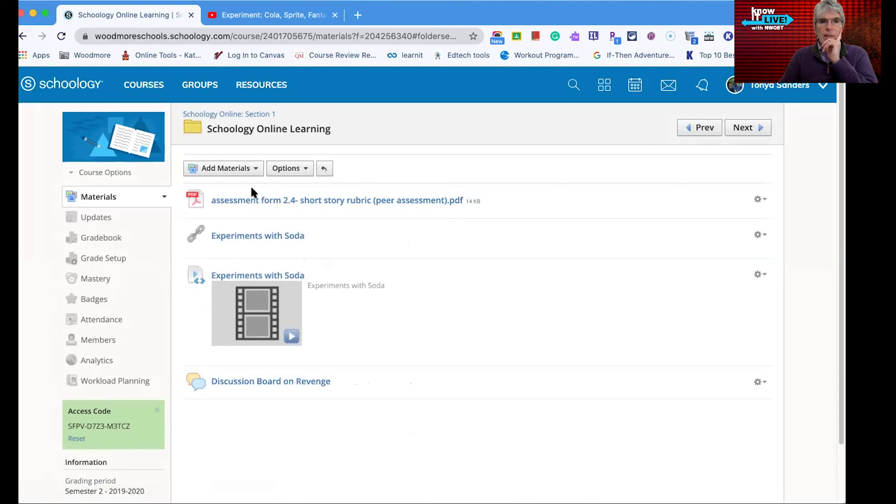
pyautogui.click(252, 172)
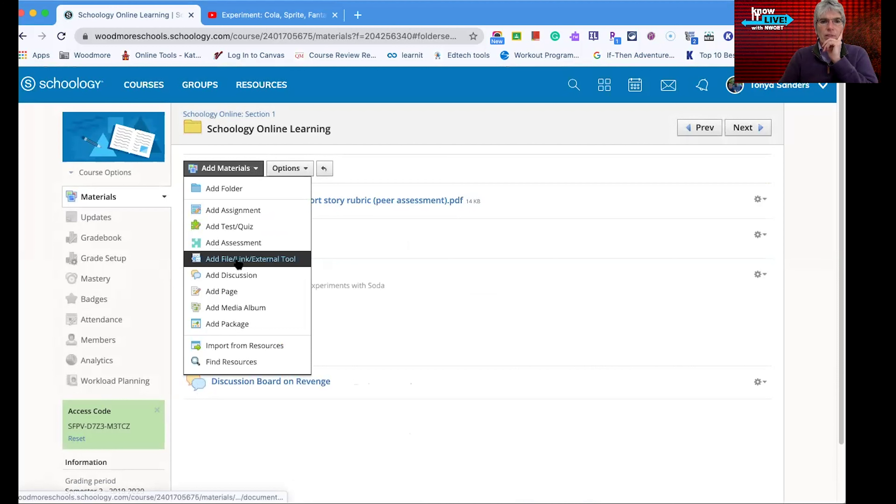
pyautogui.click(262, 410)
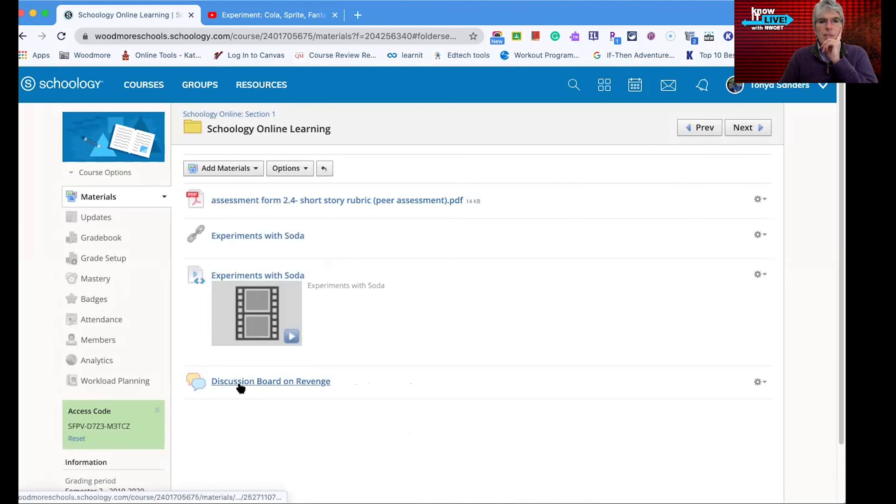
pyautogui.click(248, 170)
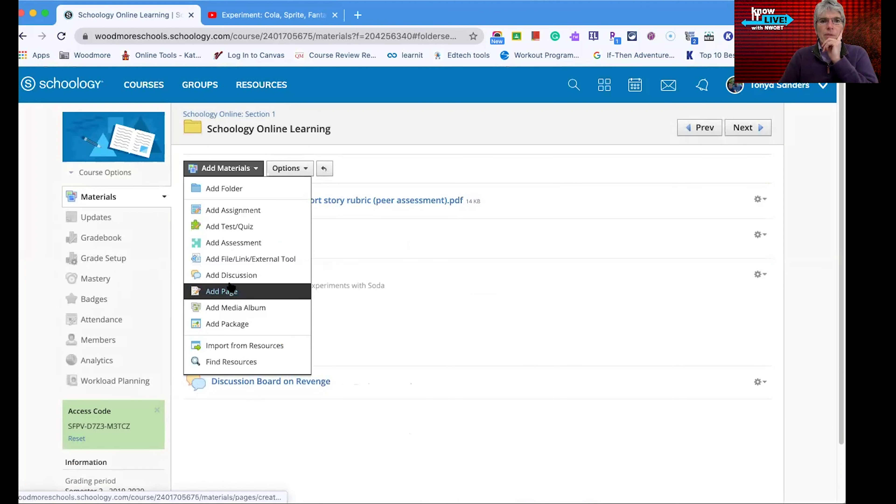
pyautogui.click(386, 424)
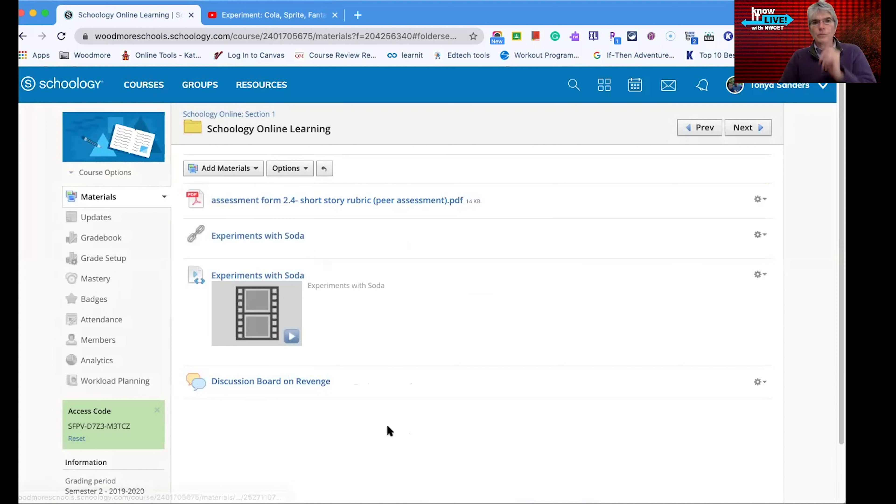
# - Start a new assignment in the Schoology Online Learning folder and name it "Example assignment"
pyautogui.click(246, 168)
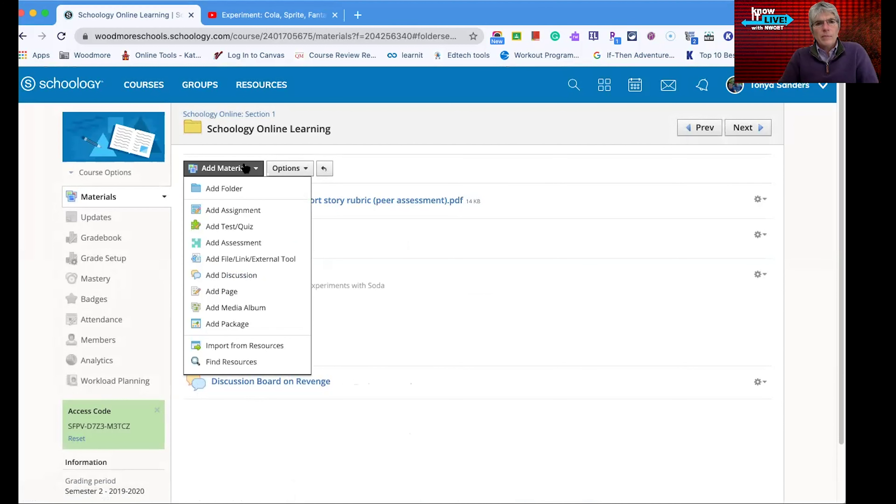
pyautogui.click(244, 215)
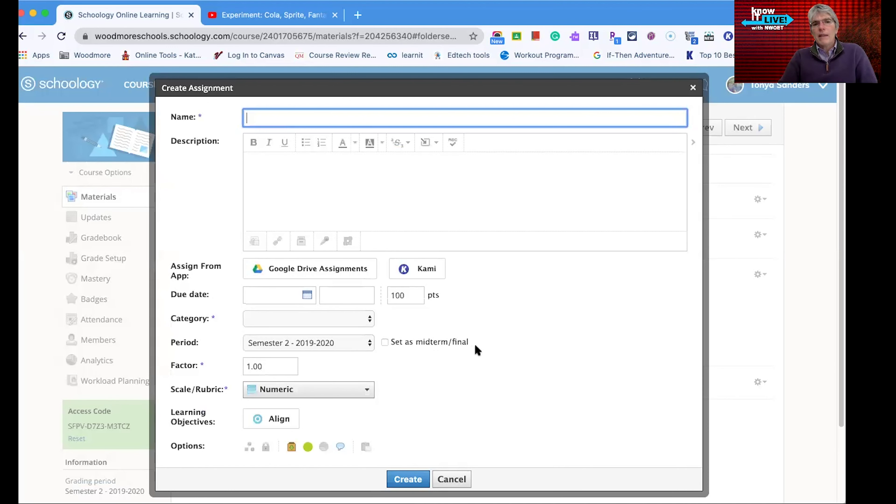
pyautogui.click(308, 115)
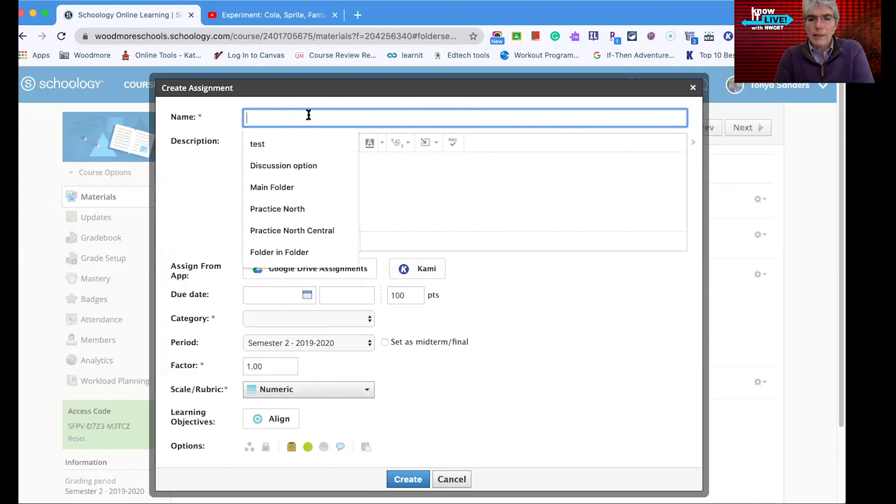
pyautogui.write('Exsmp')
pyautogui.press('BackSpace')
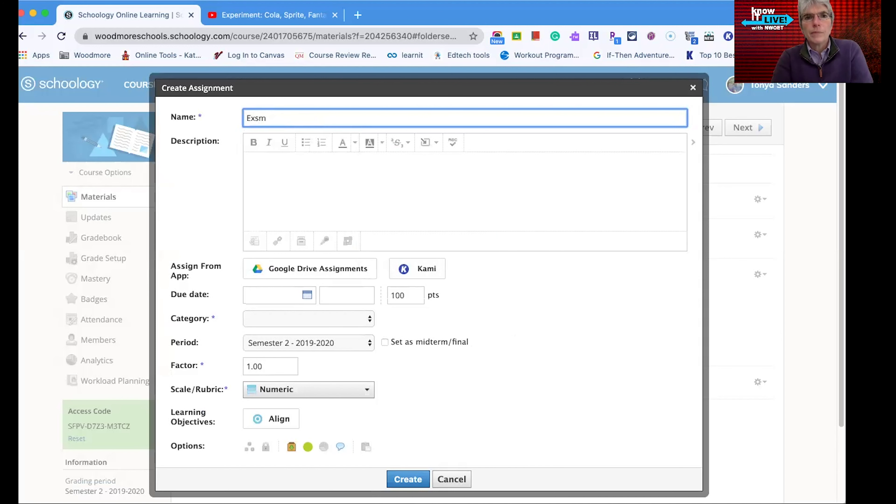
pyautogui.write('ample ')
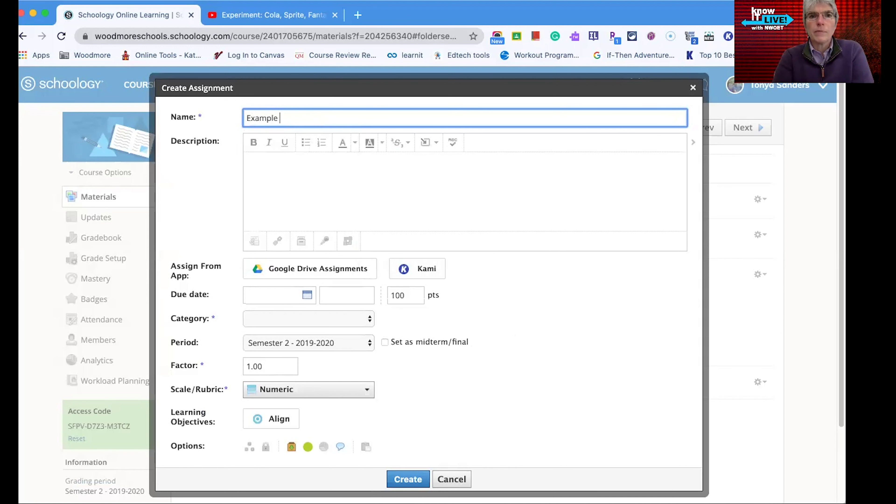
pyautogui.write('assignment')
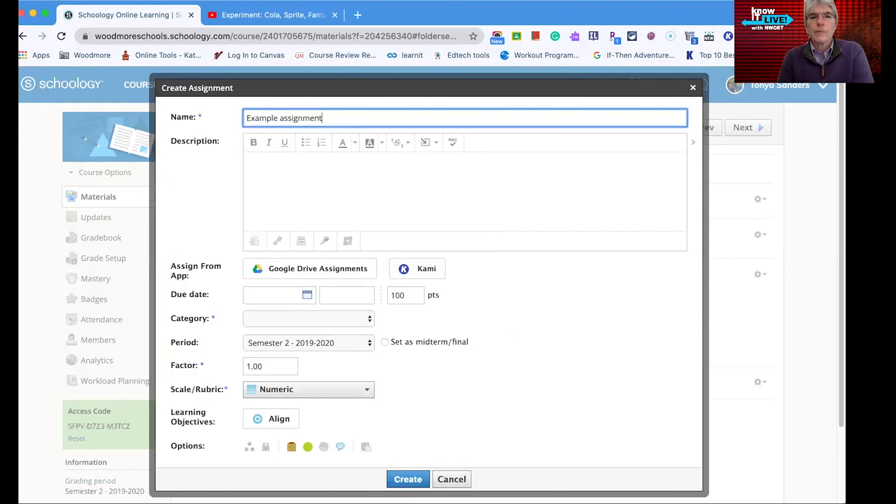
pyautogui.click(319, 169)
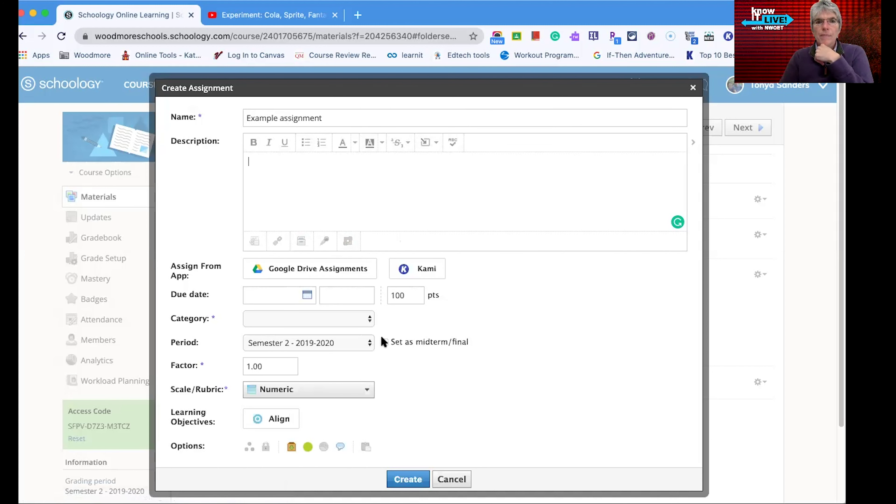
# - Set the assignment's category to Homework, keep submissions enabled, and create the assignment
pyautogui.click(352, 318)
pyautogui.click(353, 332)
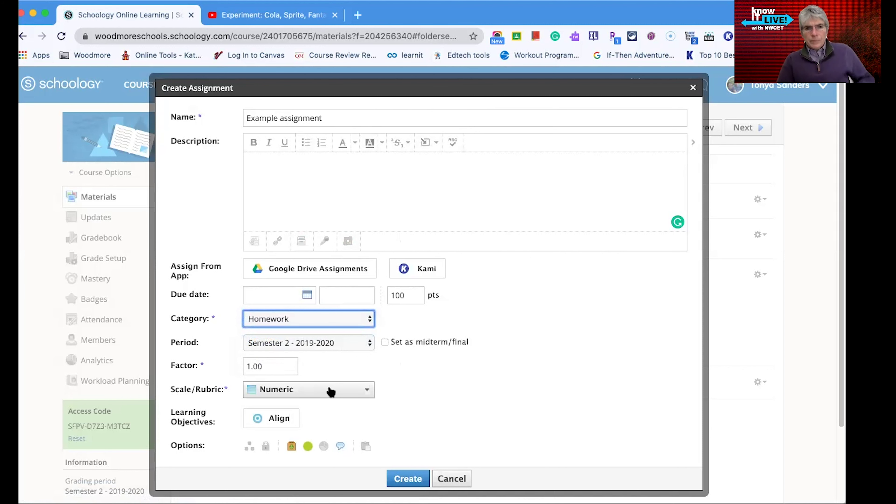
pyautogui.click(291, 447)
pyautogui.click(291, 448)
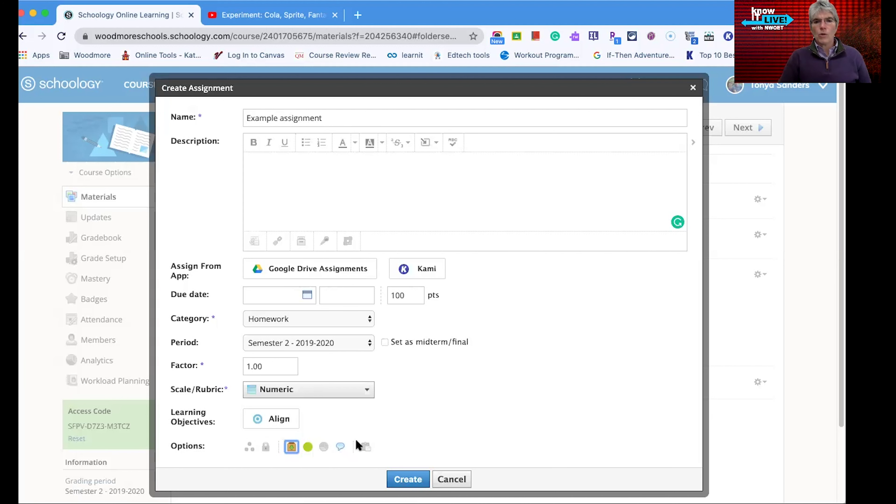
pyautogui.click(405, 481)
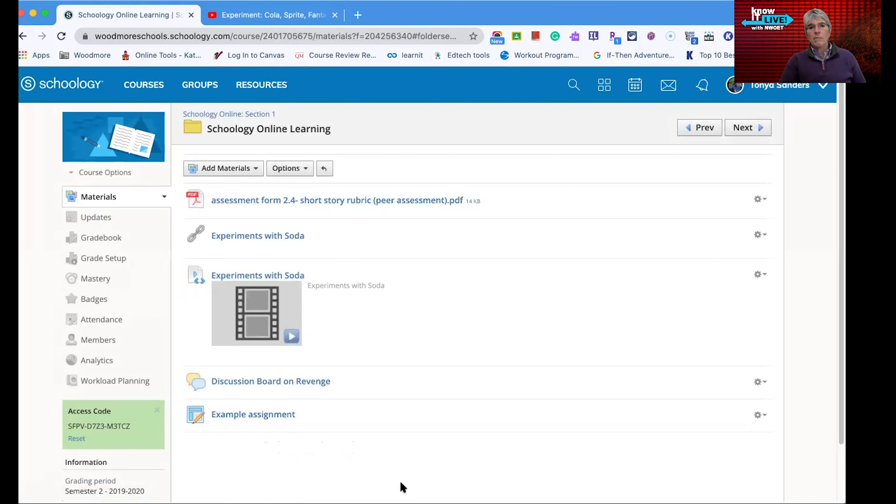
# - Reopen Example assignment for editing, view the Google Drive Assignments file picker, and leave it without attaching anything
pyautogui.scroll(-3, 604, 445)
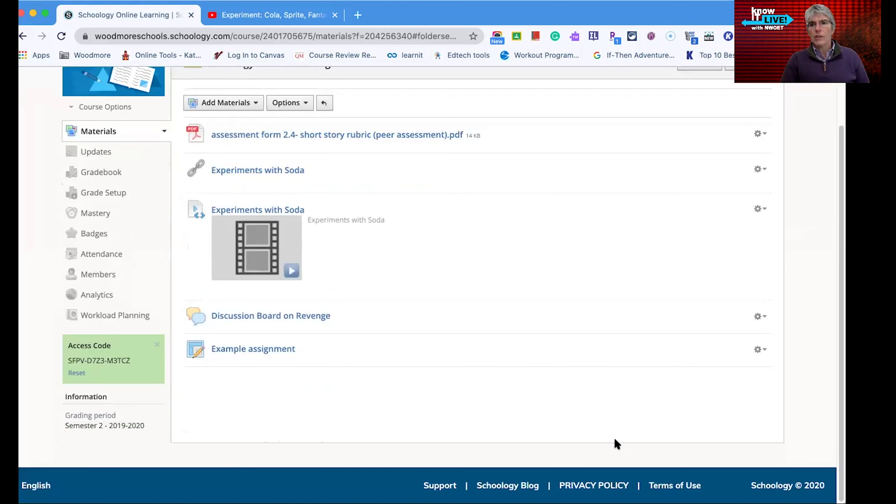
pyautogui.click(767, 350)
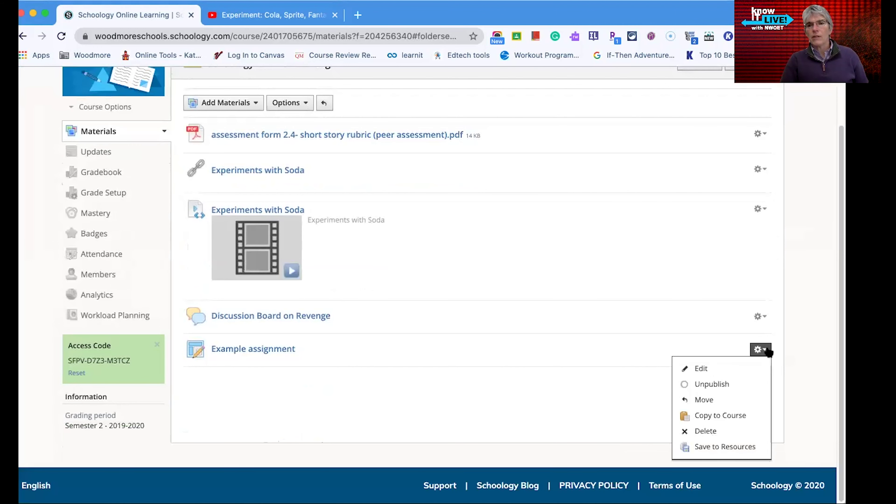
pyautogui.click(709, 369)
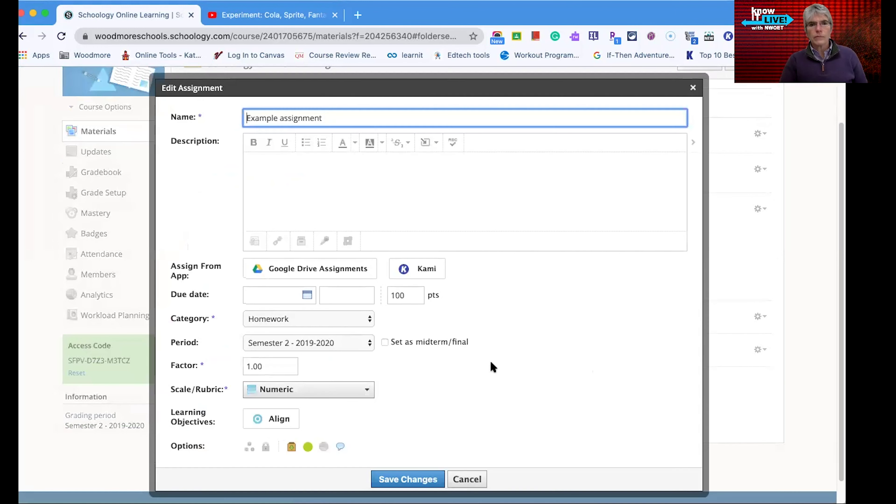
pyautogui.click(173, 271)
pyautogui.click(299, 274)
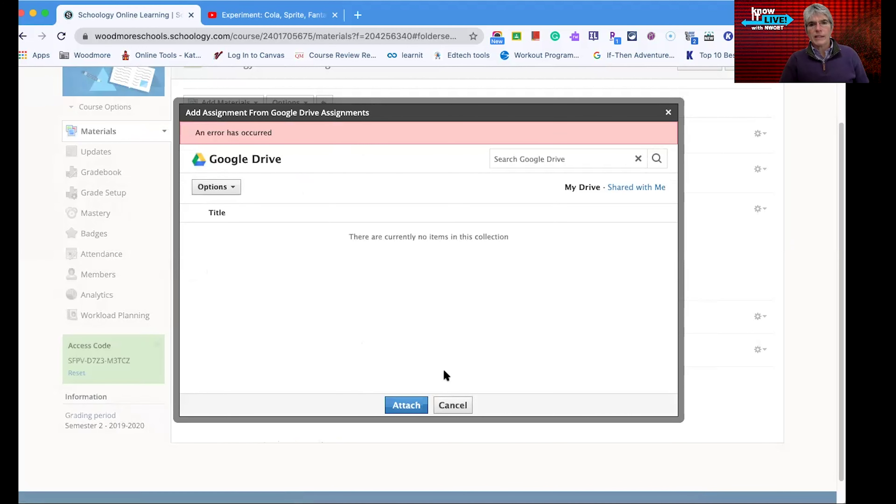
pyautogui.click(453, 406)
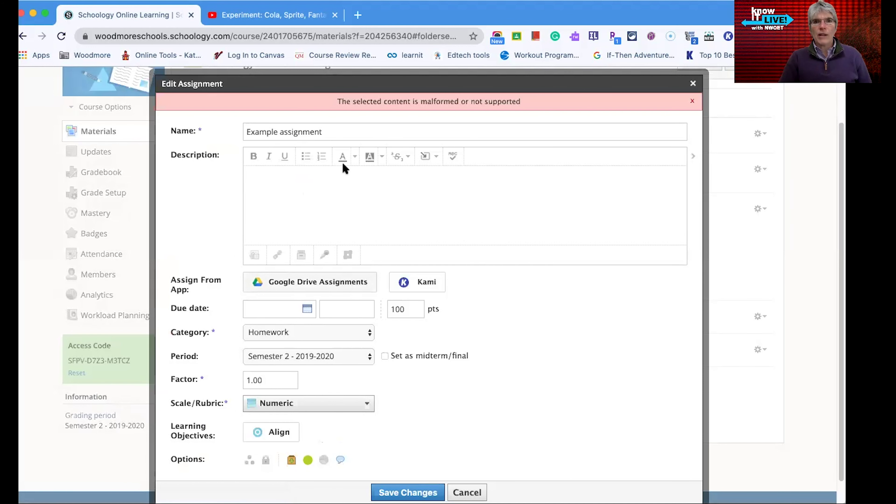
# - Look over the Kami option and the description editor's attachment tools, and save Example assignment
pyautogui.moveTo(362, 76); pyautogui.dragTo(373, 164)
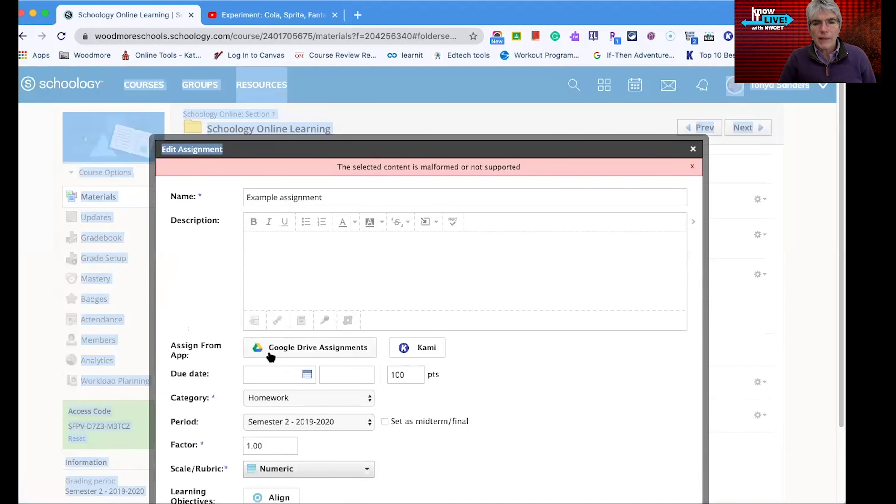
pyautogui.moveTo(444, 350)
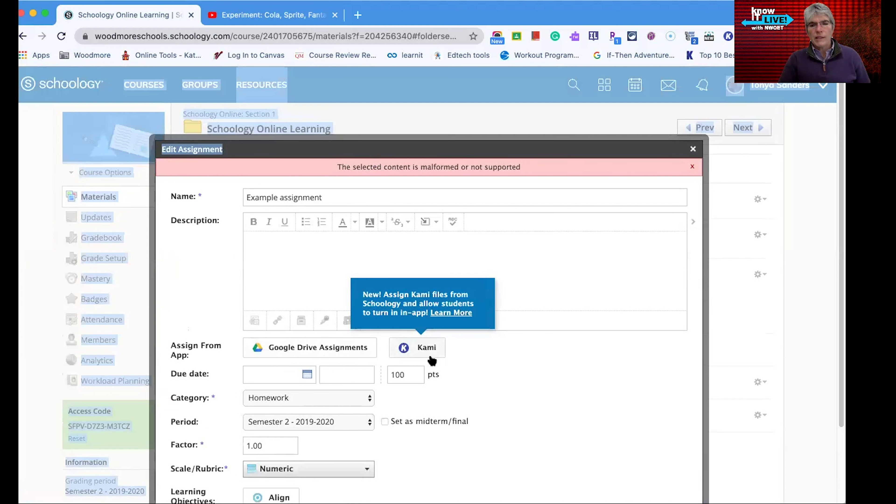
pyautogui.click(469, 352)
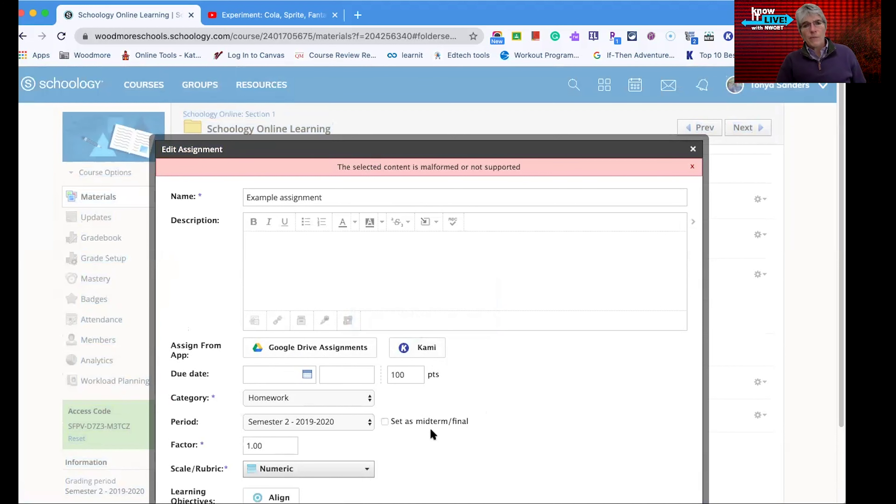
pyautogui.scroll(-2, 431, 430)
pyautogui.scroll(-1, 433, 434)
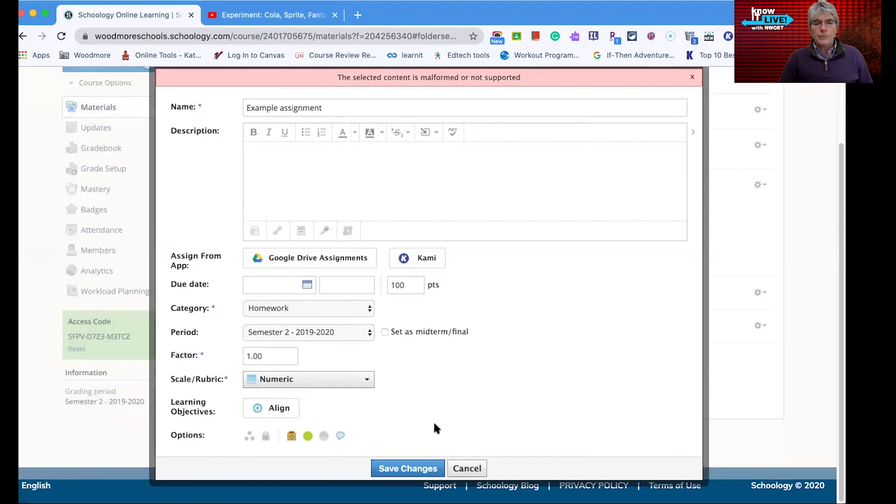
pyautogui.click(299, 157)
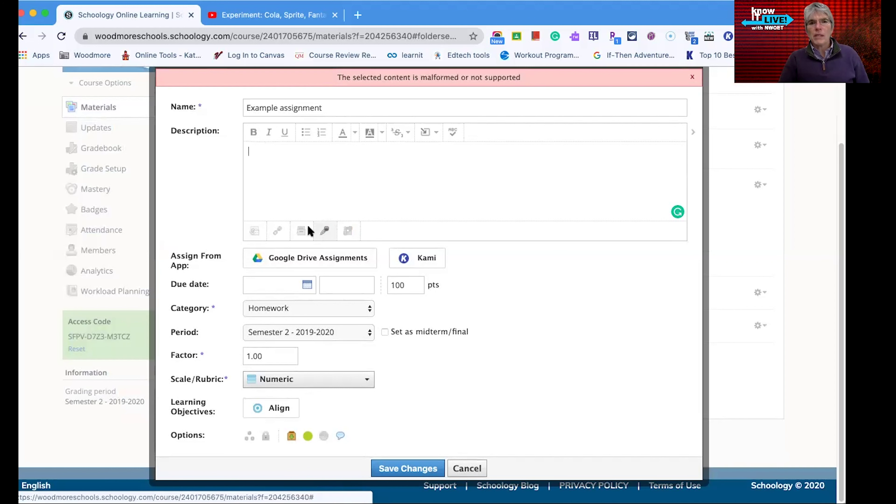
pyautogui.click(326, 164)
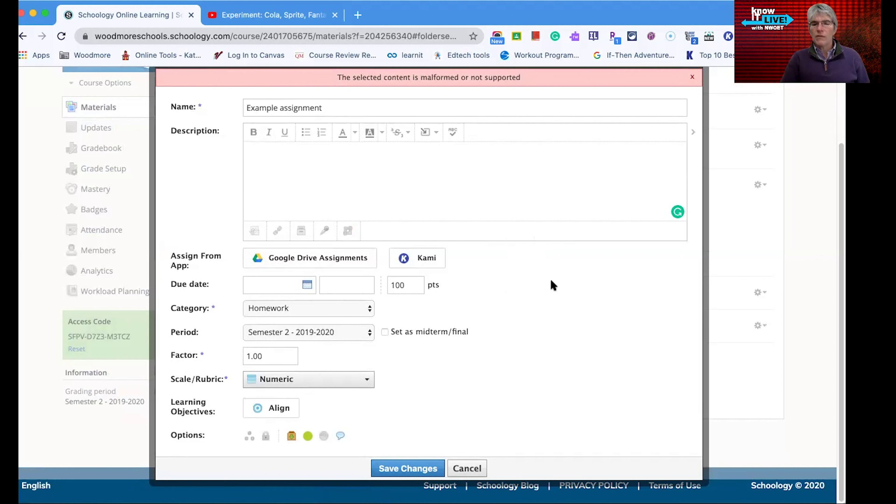
pyautogui.click(409, 468)
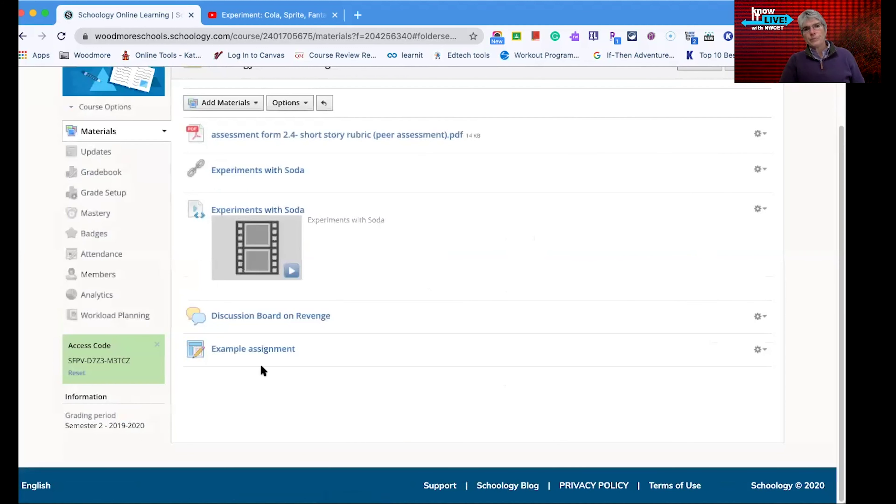
# - Start a new assessment in the folder and name it "Test over revenge"
pyautogui.scroll(2, 355, 398)
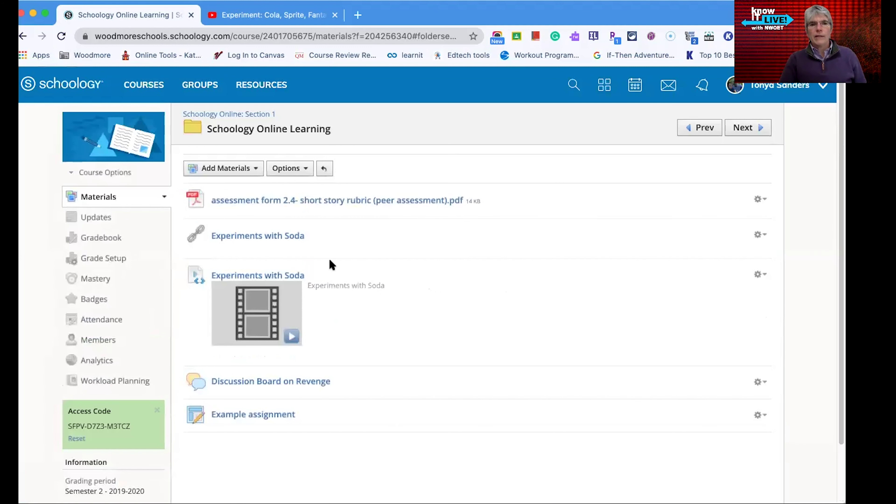
pyautogui.click(257, 169)
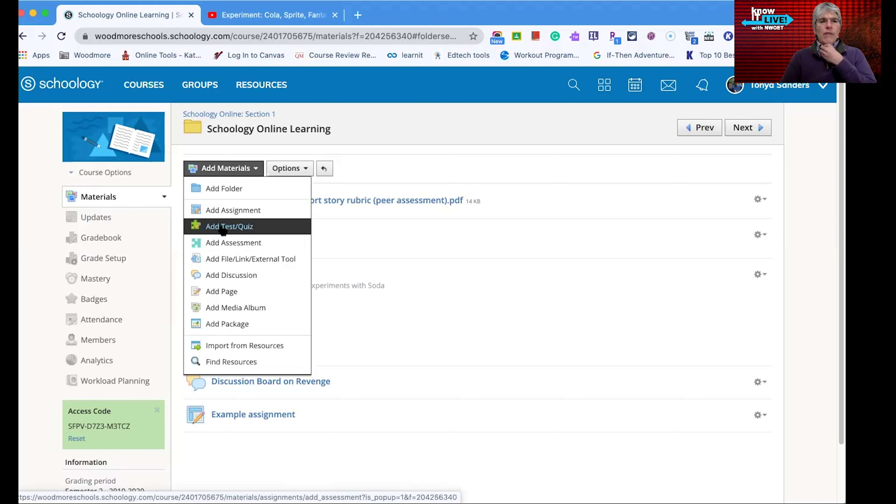
pyautogui.click(232, 246)
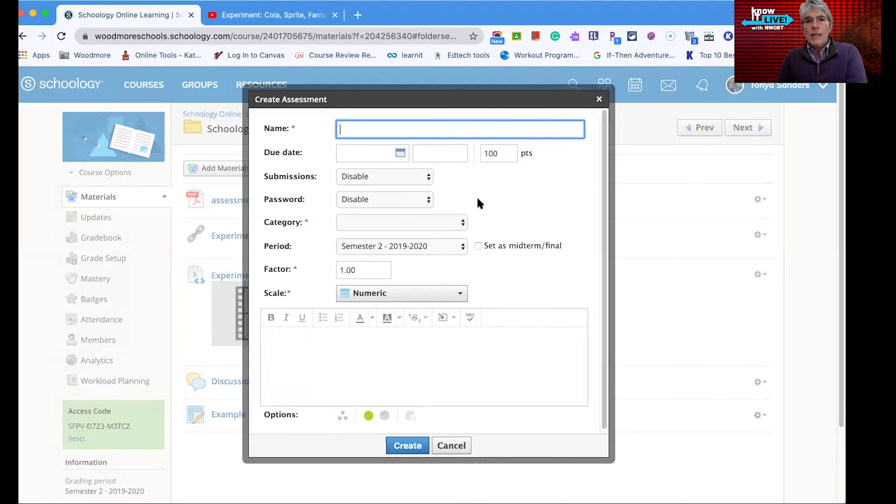
pyautogui.click(486, 126)
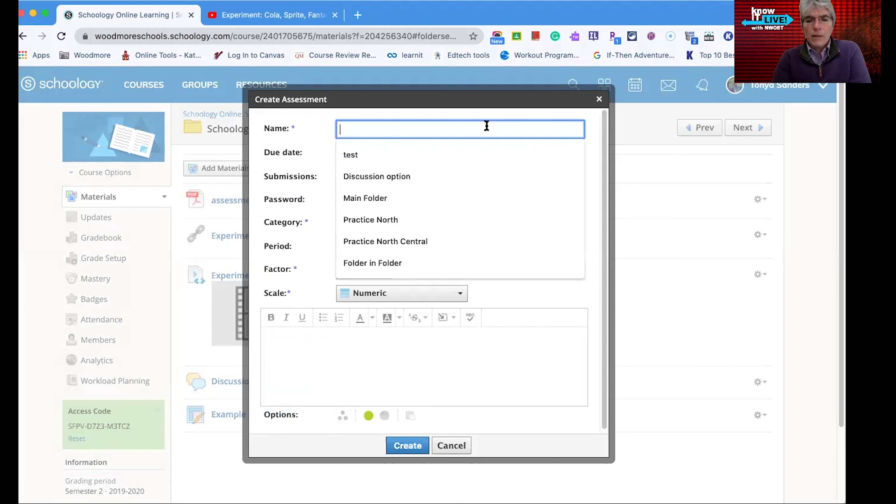
pyautogui.write('Test over revenge')
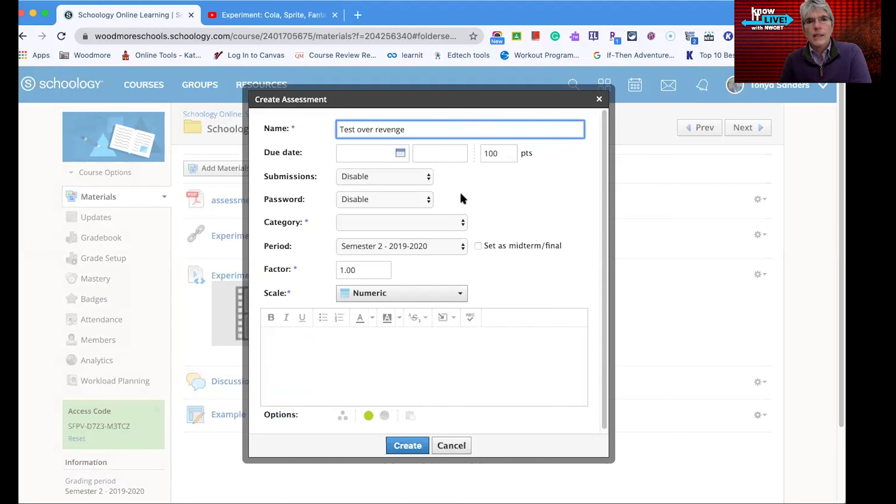
# - Enable submissions for the assessment and assign it to a new grading category named "Testing"
pyautogui.click(427, 179)
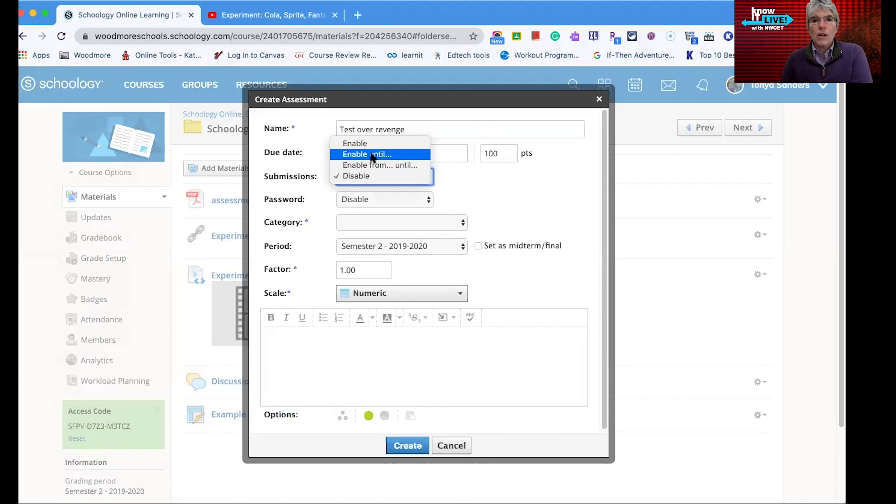
pyautogui.click(370, 143)
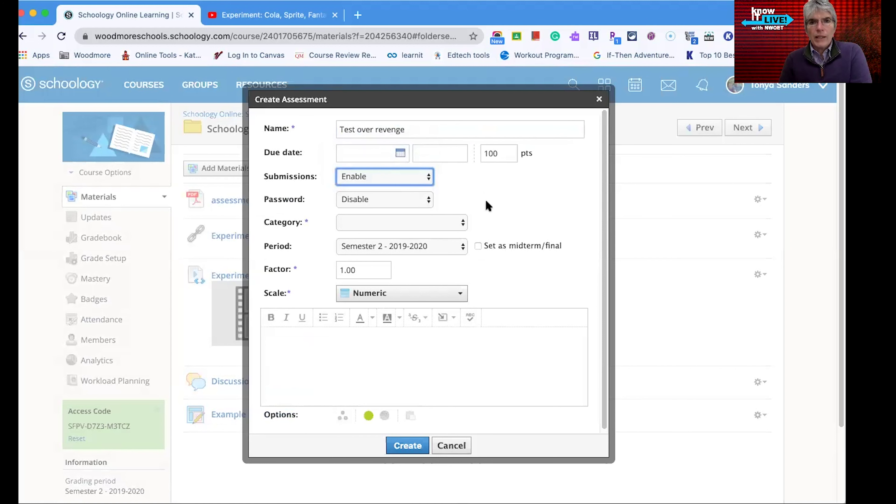
pyautogui.scroll(-1, 486, 201)
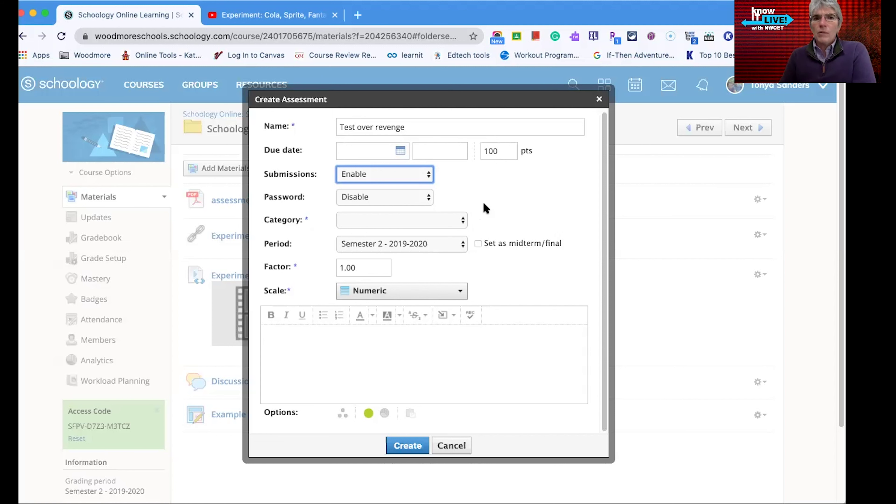
pyautogui.click(459, 221)
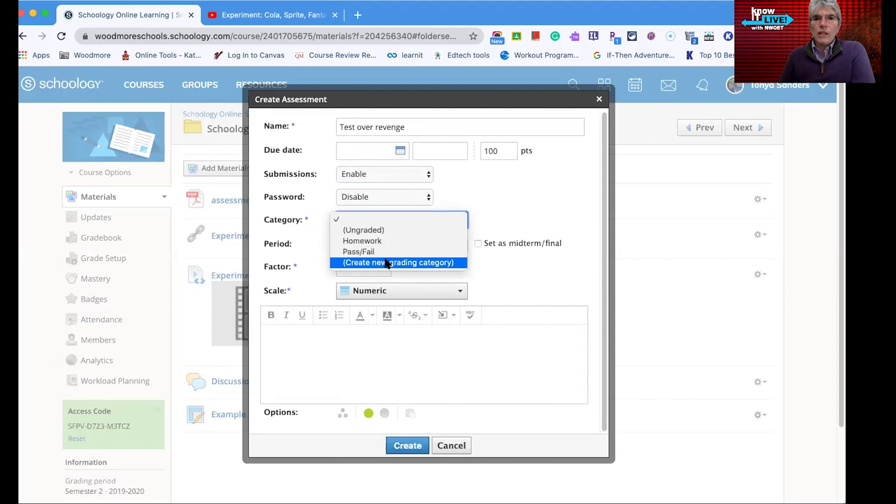
pyautogui.click(455, 263)
pyautogui.click(413, 222)
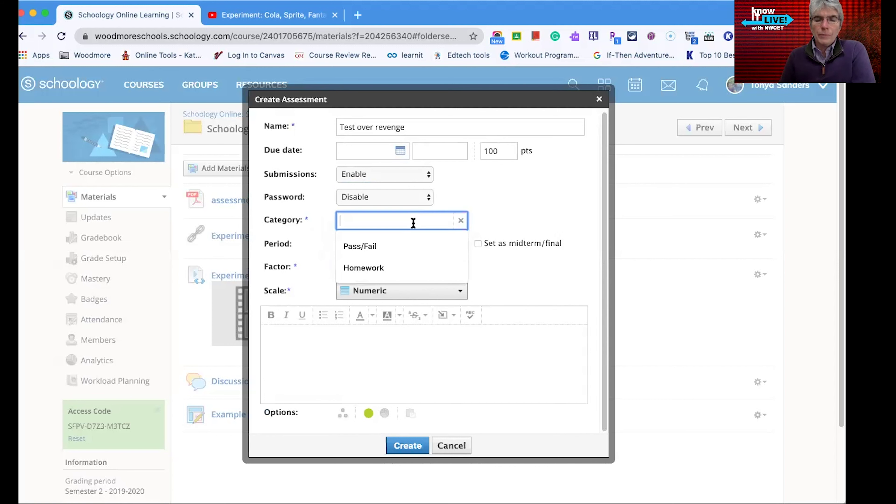
pyautogui.write('Testing')
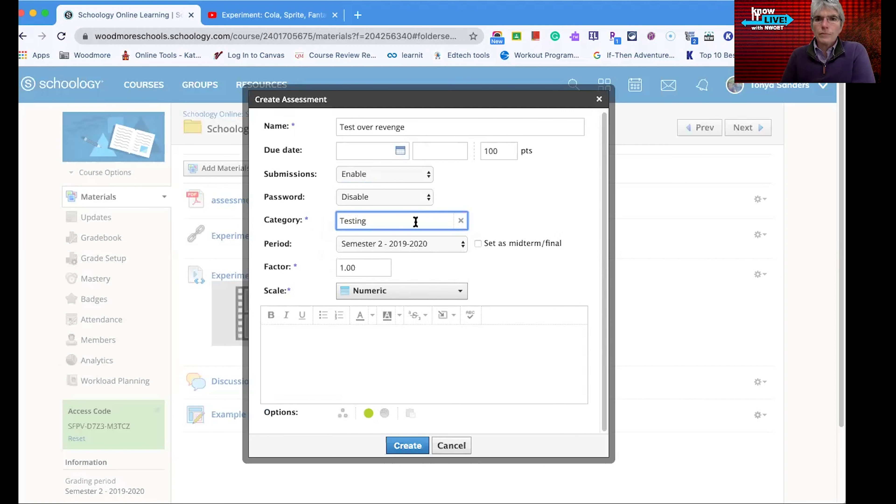
pyautogui.click(525, 213)
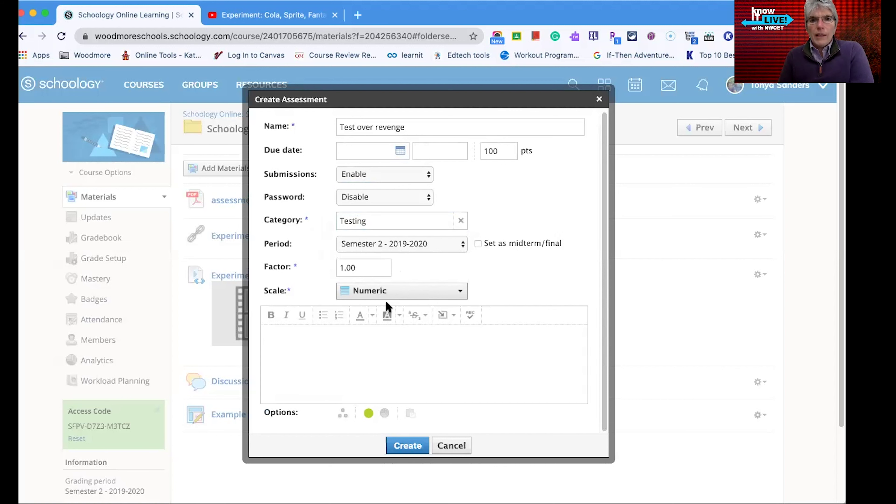
# - Keep the assessment's grading scale on Numeric and create the assessment
pyautogui.click(324, 339)
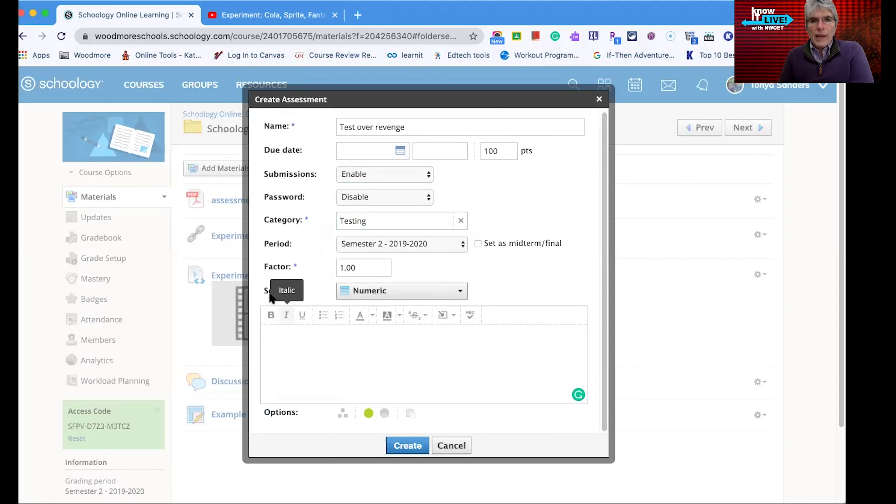
pyautogui.click(406, 294)
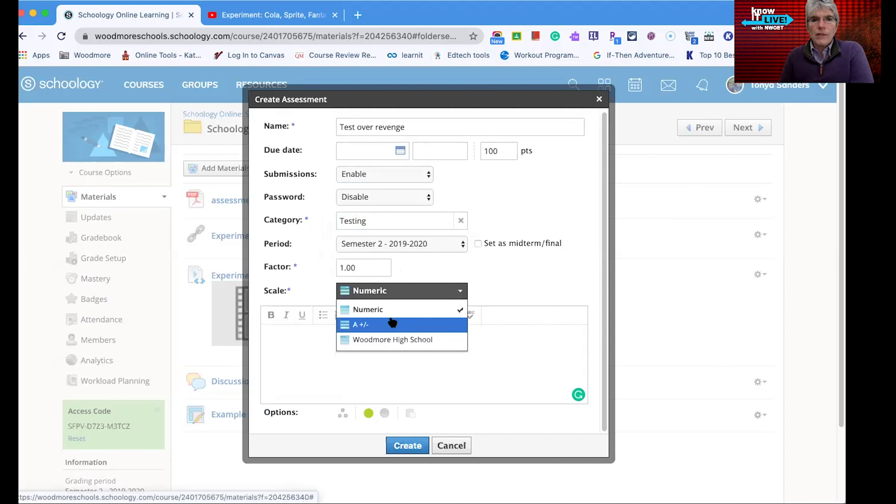
pyautogui.click(389, 310)
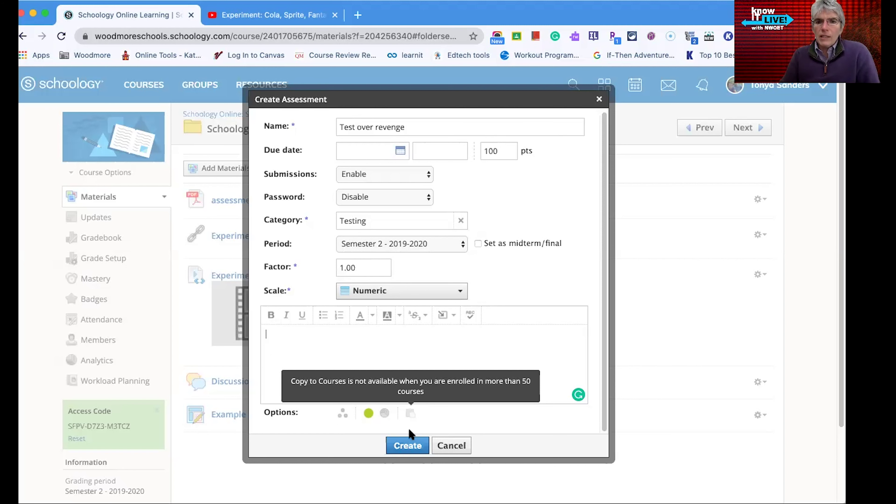
pyautogui.click(410, 445)
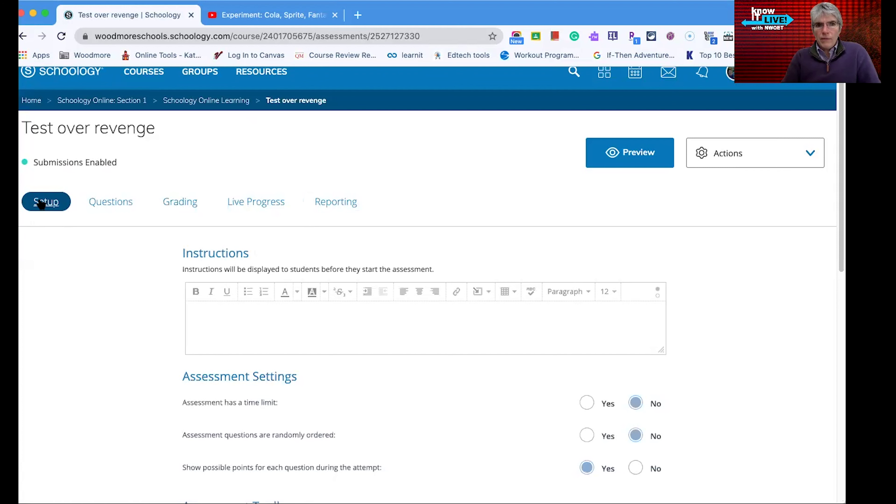
# - Review the assessment's setup page, covering instructions, assessment settings, toolbar tools, result viewing and number of attempts
pyautogui.click(260, 322)
pyautogui.scroll(-5, 314, 326)
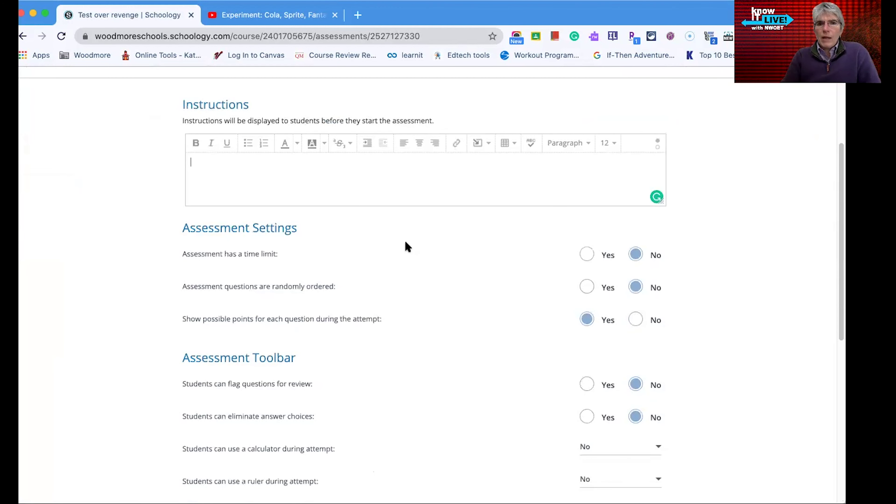
pyautogui.scroll(-3, 289, 237)
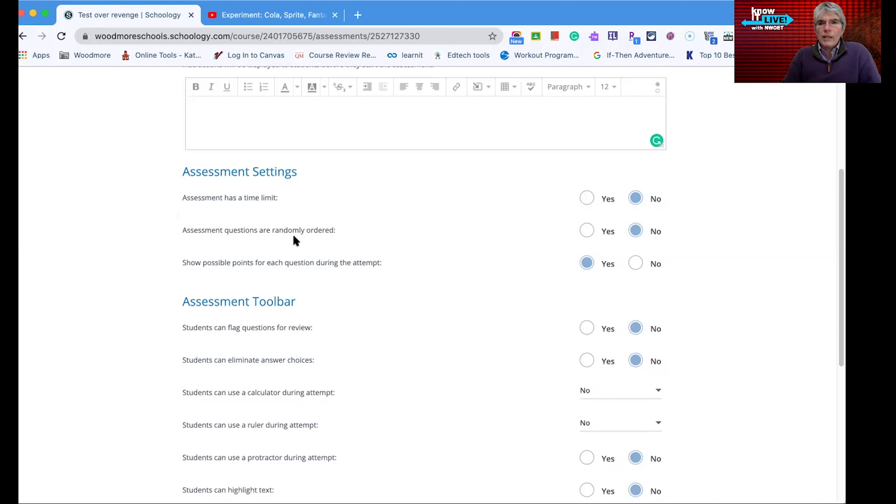
pyautogui.scroll(-1, 295, 240)
pyautogui.scroll(-2, 465, 243)
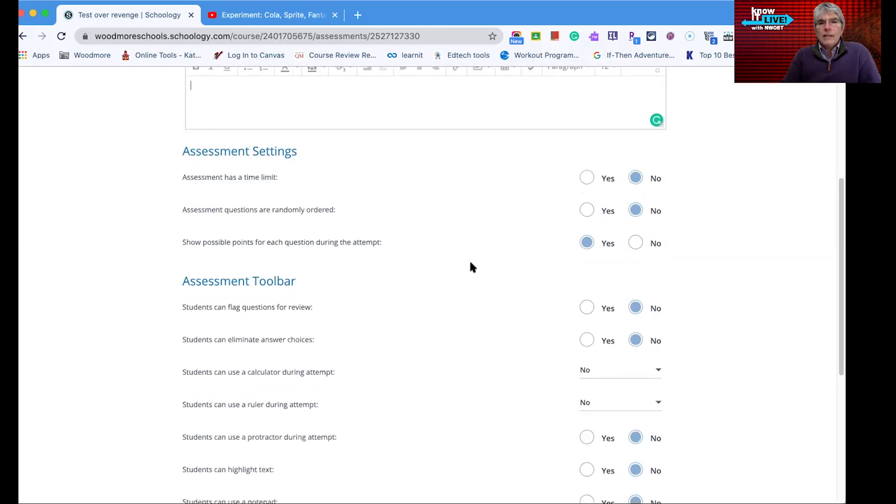
pyautogui.scroll(-5, 470, 260)
pyautogui.scroll(1, 473, 269)
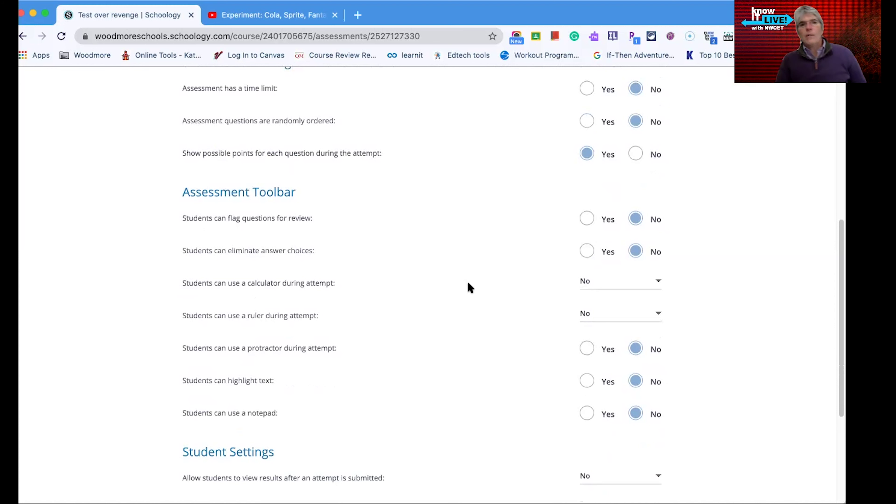
pyautogui.scroll(-1, 462, 279)
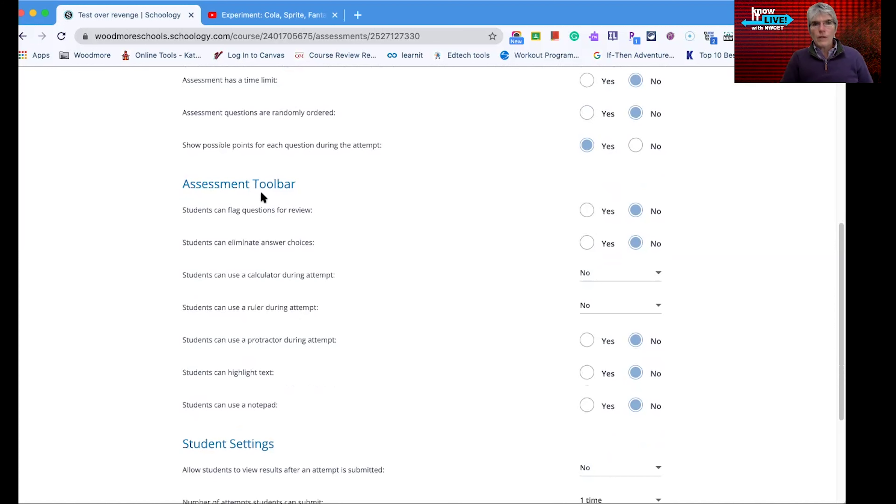
pyautogui.scroll(-5, 261, 251)
pyautogui.scroll(-2, 268, 258)
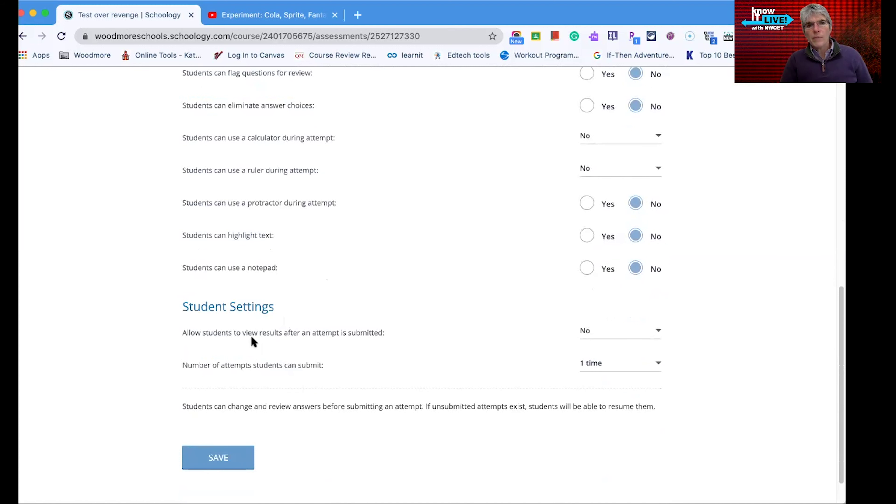
pyautogui.scroll(-2, 364, 338)
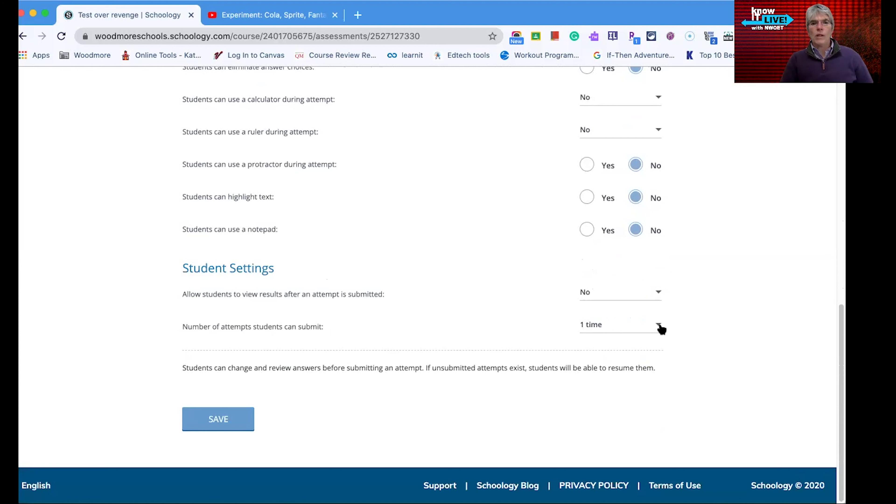
pyautogui.scroll(2, 363, 318)
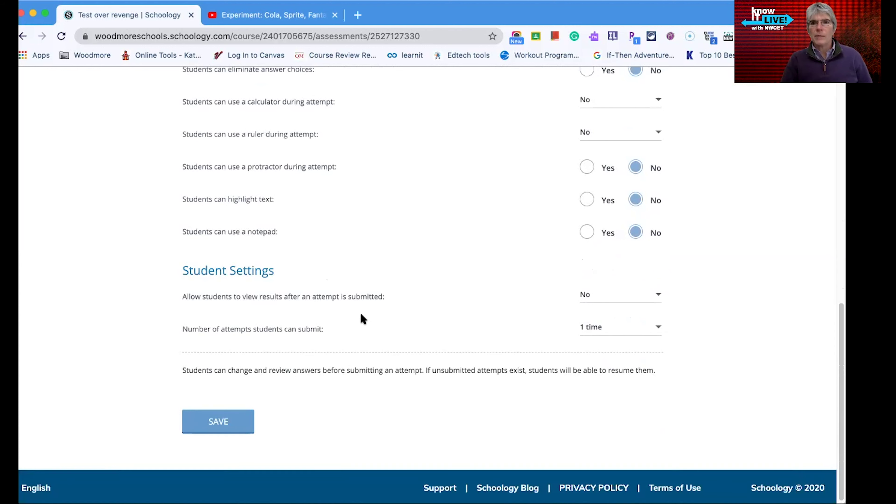
pyautogui.scroll(2, 363, 318)
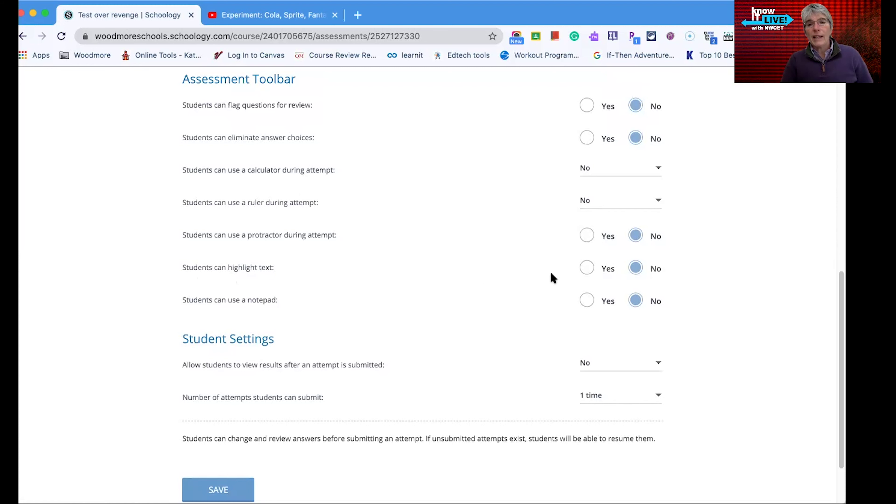
# - Allow students to highlight text during the assessment
pyautogui.click(587, 268)
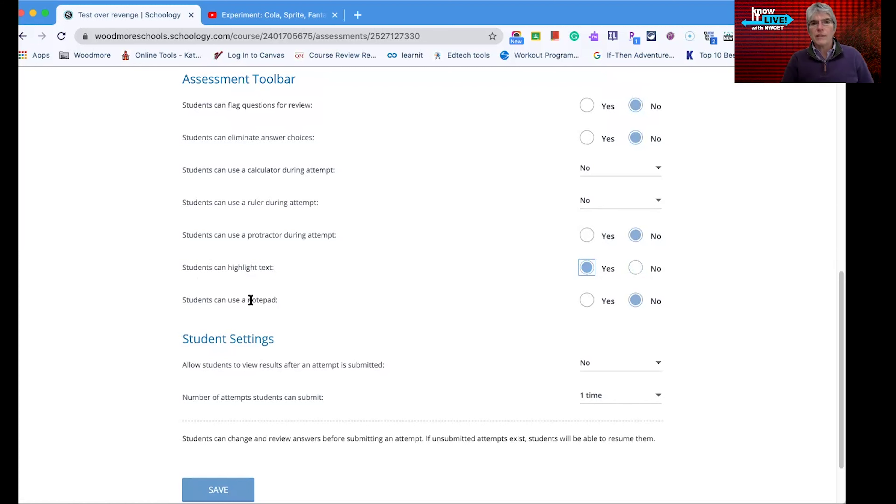
pyautogui.scroll(10, 250, 300)
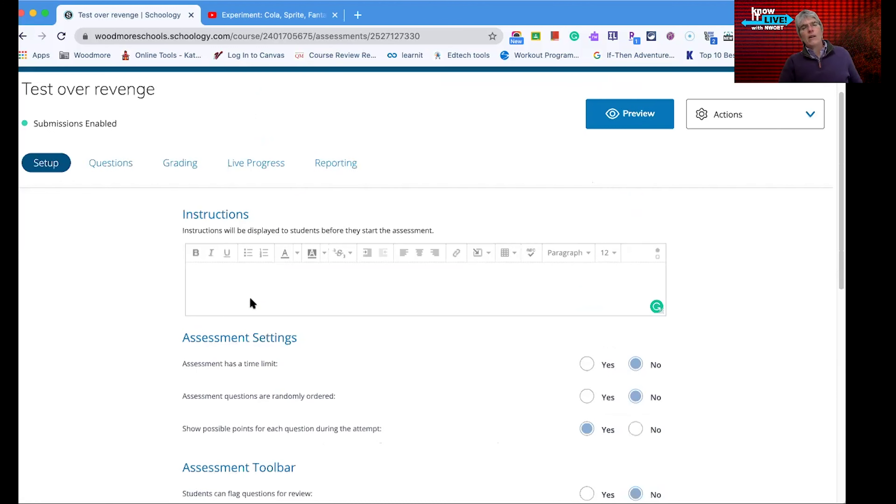
pyautogui.scroll(2, 250, 298)
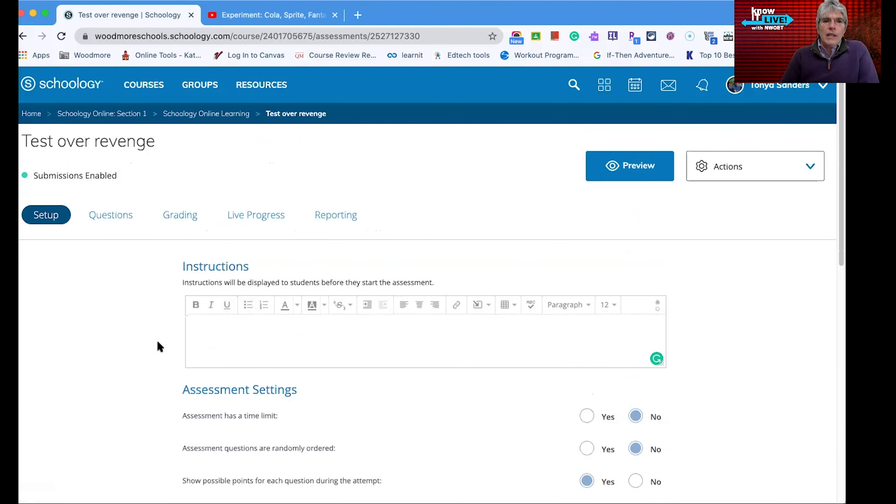
# - Add a multiple choice question to the assessment with the prompt "What is 2+2=?"
pyautogui.click(115, 214)
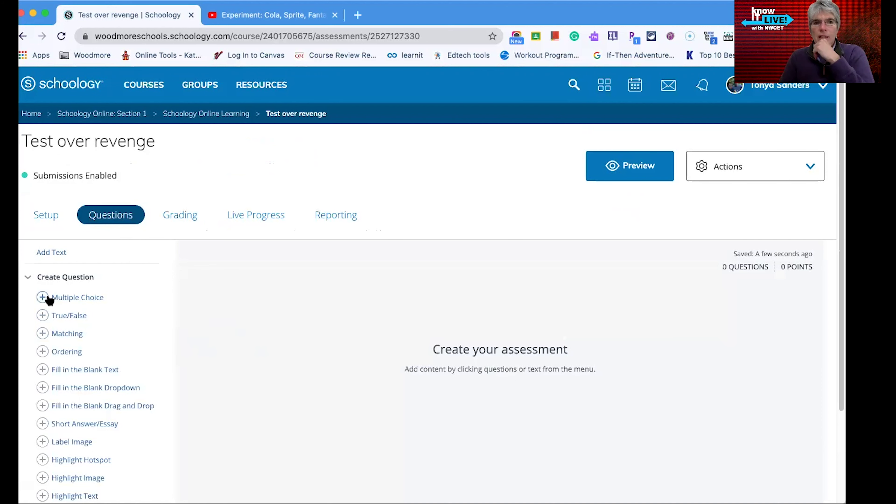
pyautogui.scroll(-3, 46, 366)
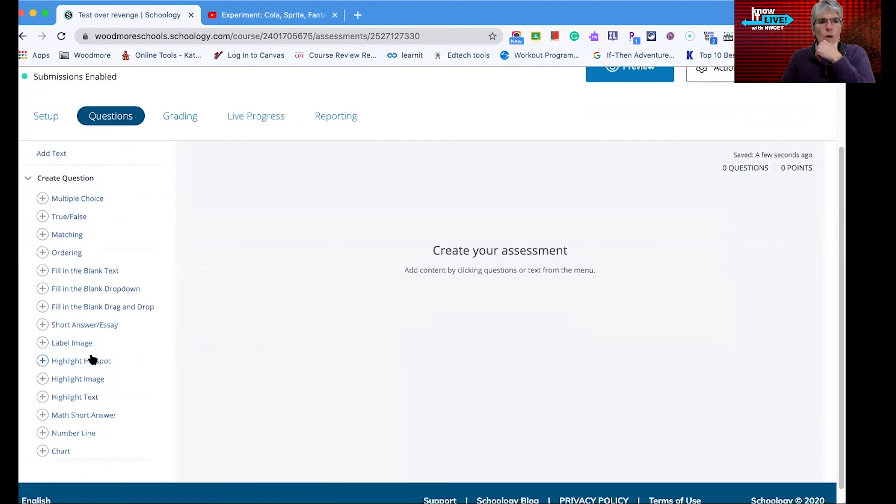
pyautogui.click(42, 199)
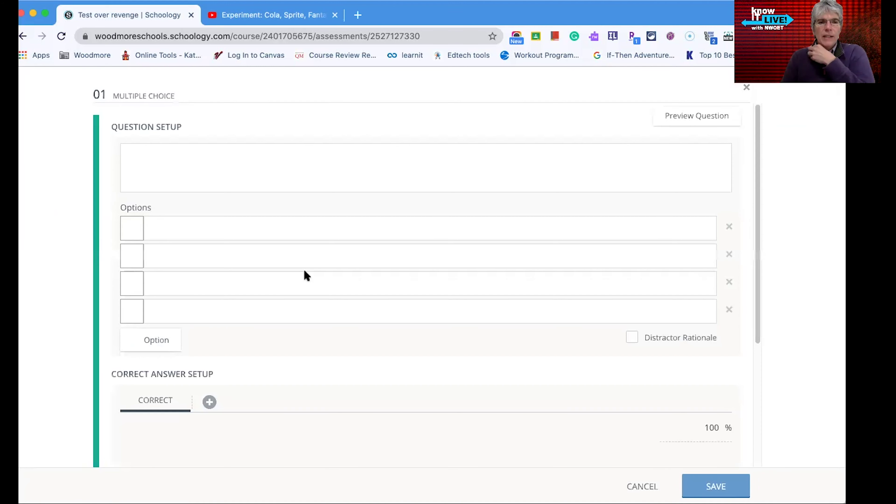
pyautogui.click(213, 166)
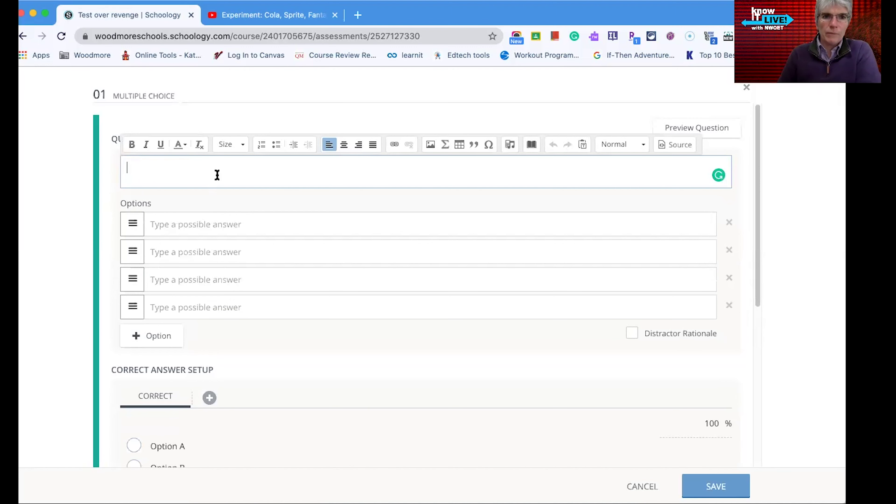
pyautogui.write('H')
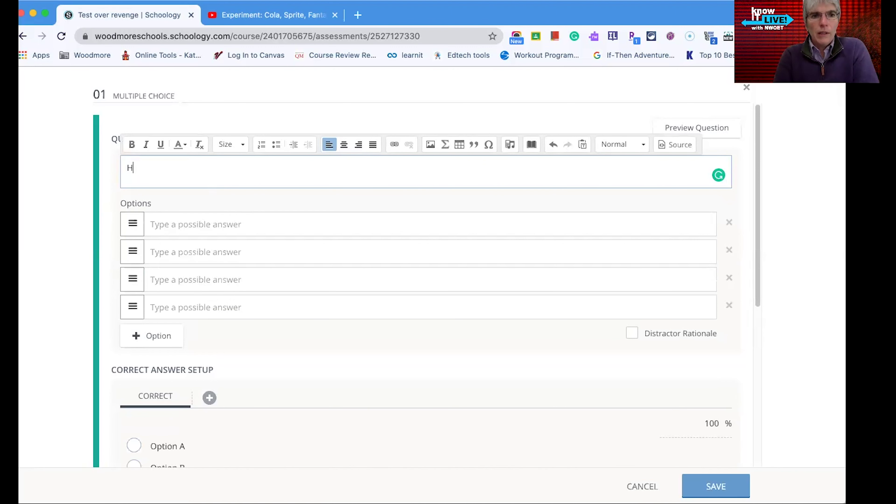
pyautogui.write('What is 2+2=?')
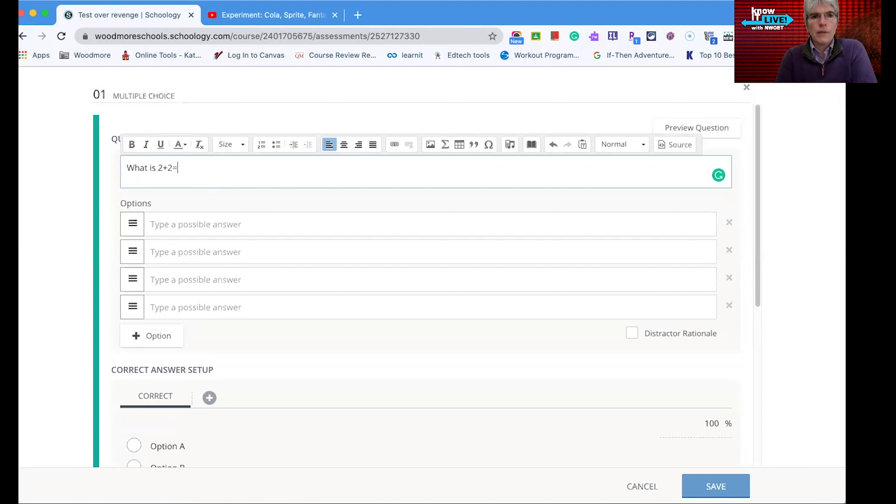
# - Fill in the question's four answer options as 2, 3, 4 and 5
pyautogui.click(239, 224)
pyautogui.write('2')
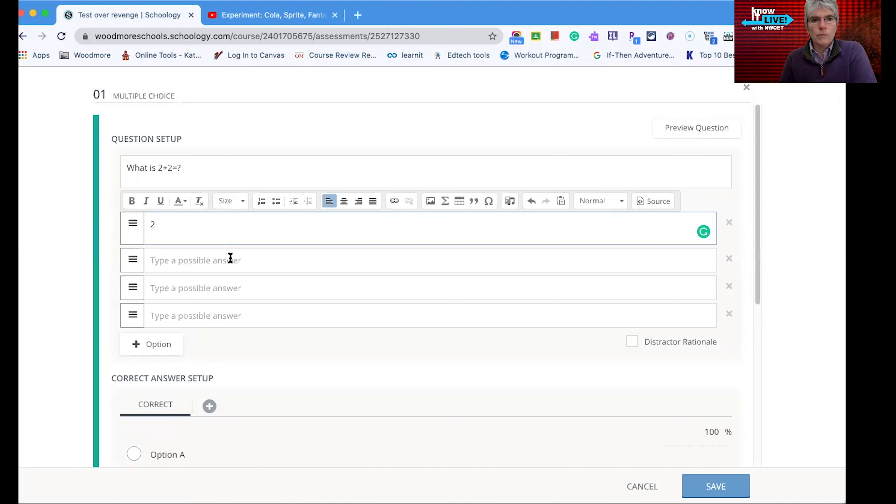
pyautogui.click(229, 258)
pyautogui.write('3')
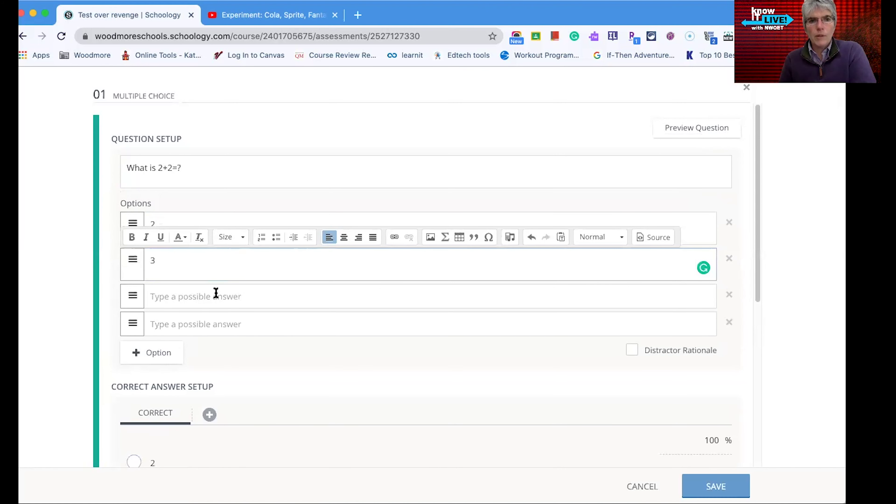
pyautogui.click(218, 296)
pyautogui.write('4')
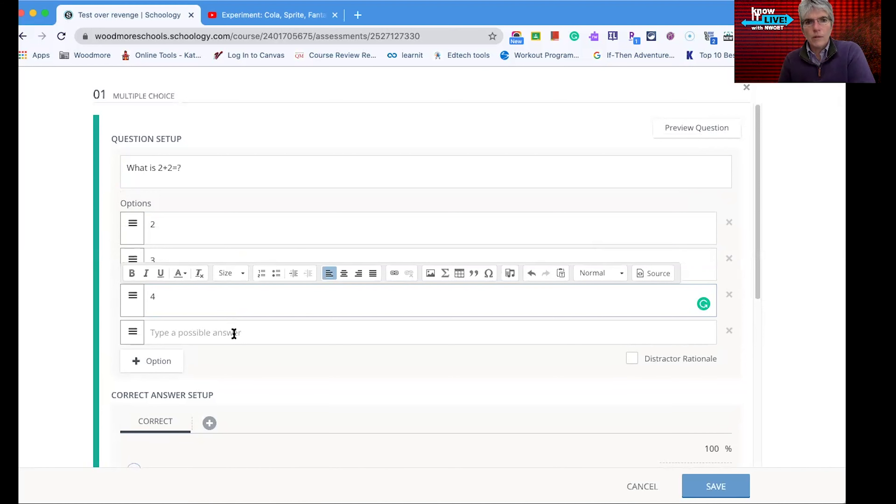
pyautogui.click(233, 331)
pyautogui.write('5')
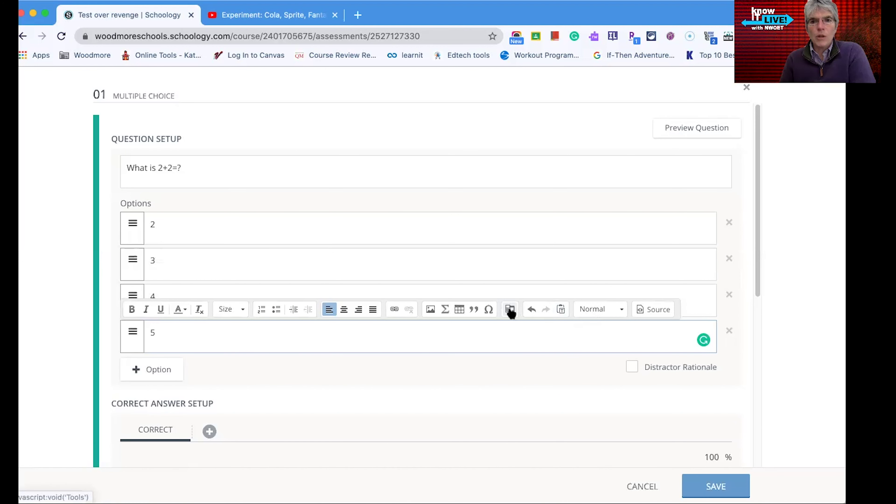
# - Mark 4 as the correct answer to the multiple choice question
pyautogui.click(183, 234)
pyautogui.scroll(-1, 331, 361)
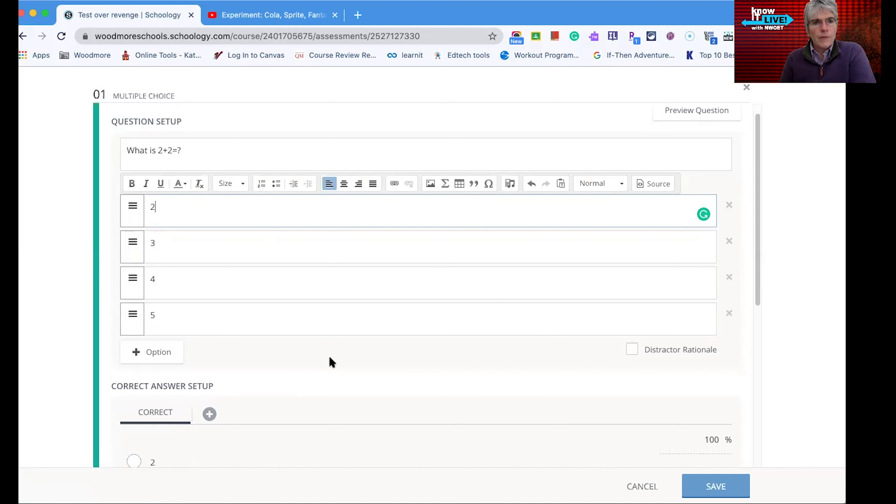
pyautogui.scroll(-3, 146, 388)
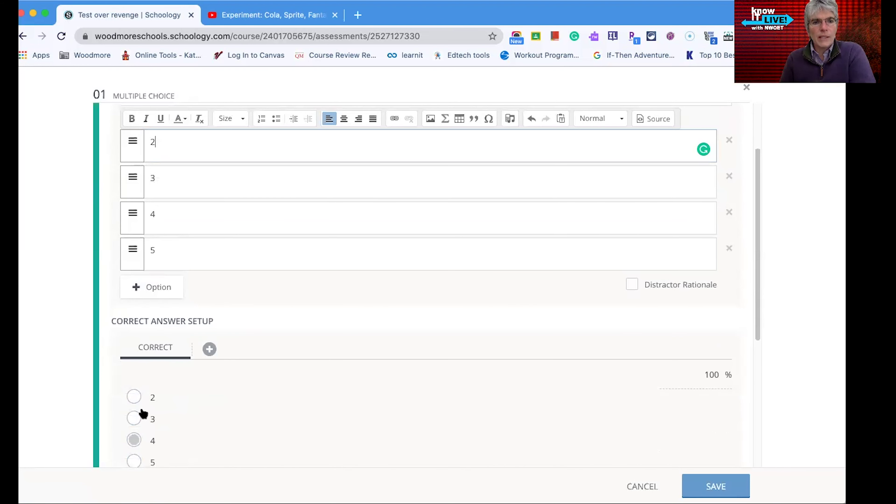
pyautogui.click(141, 443)
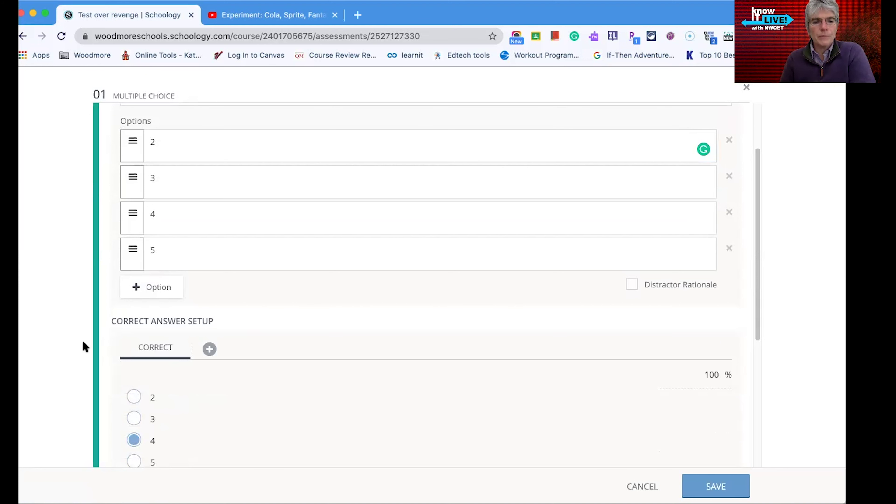
# - Add an alternate correct answer set to the multiple choice question and remove it again
pyautogui.scroll(-4, 292, 414)
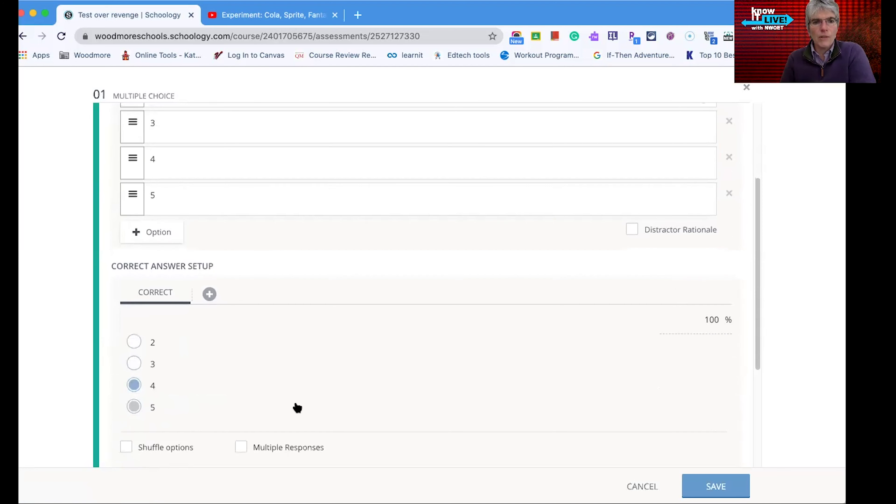
pyautogui.scroll(-2, 251, 406)
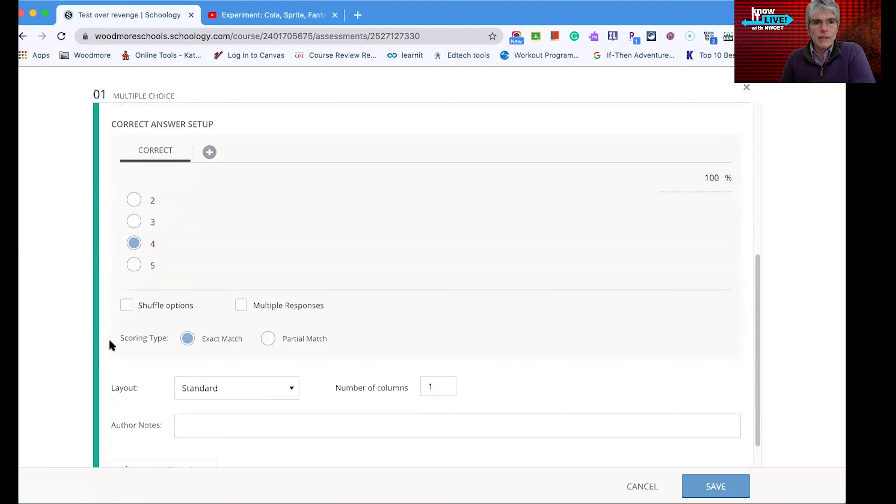
pyautogui.scroll(-1, 313, 392)
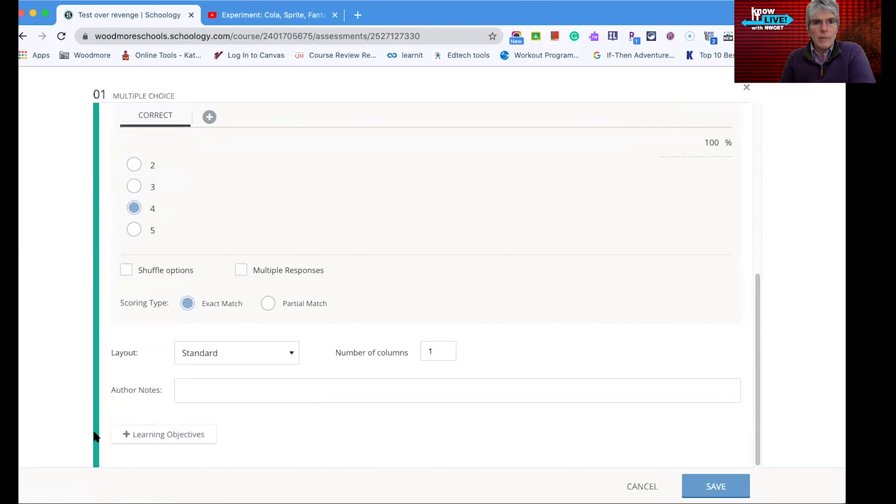
pyautogui.scroll(2, 206, 426)
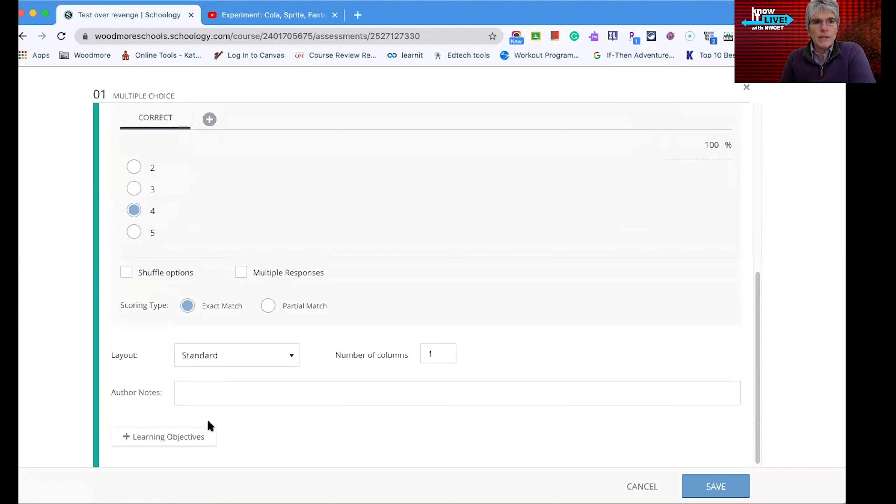
pyautogui.scroll(3, 215, 433)
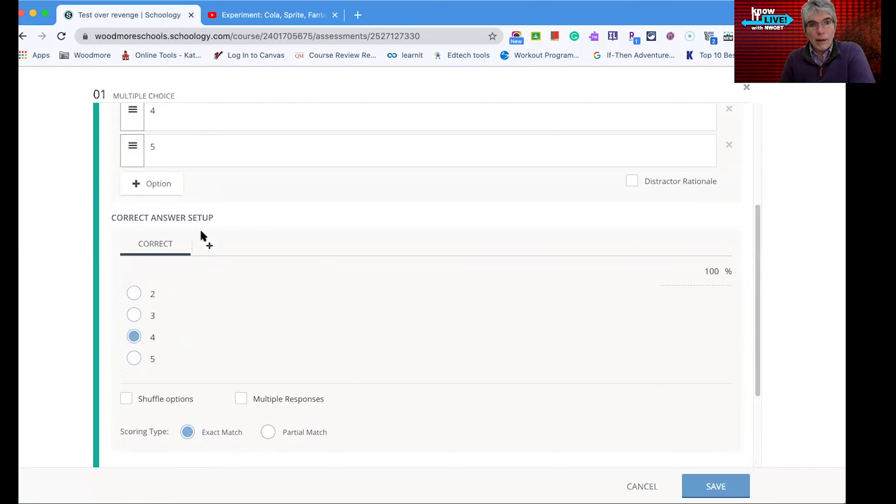
pyautogui.click(211, 247)
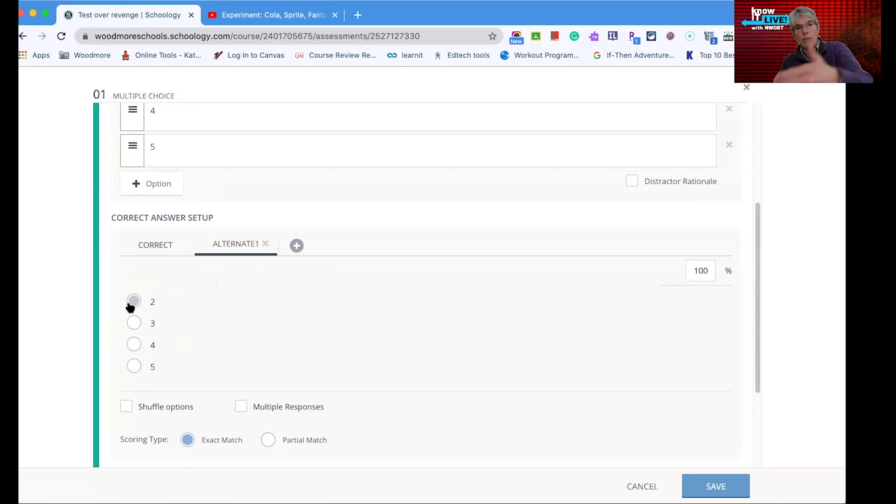
pyautogui.scroll(1, 335, 276)
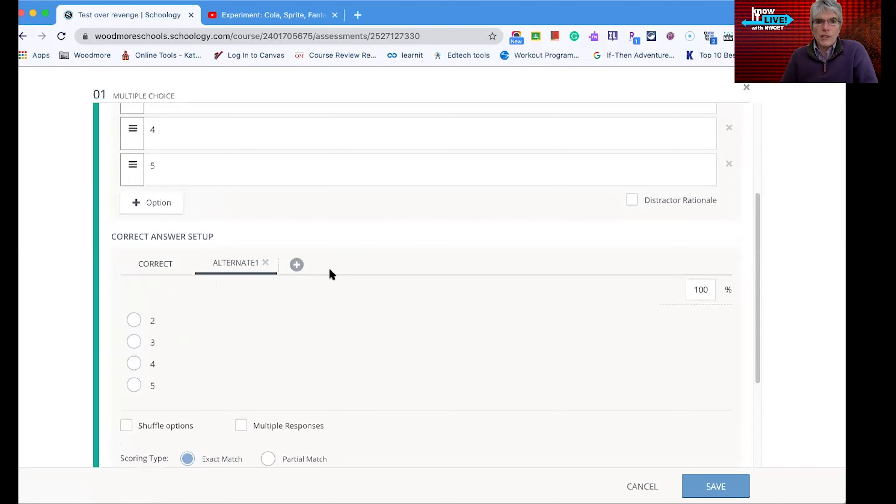
pyautogui.click(265, 263)
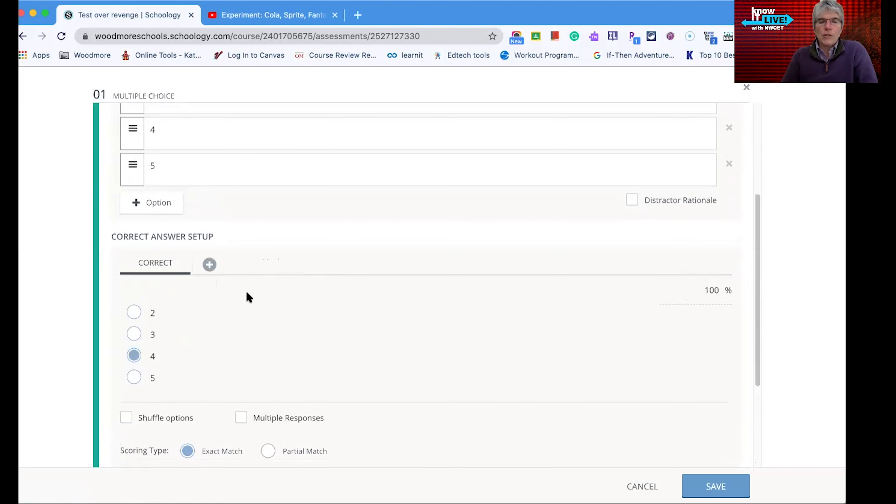
# - Add a blank fifth answer option to the question and delete it again
pyautogui.scroll(5, 247, 296)
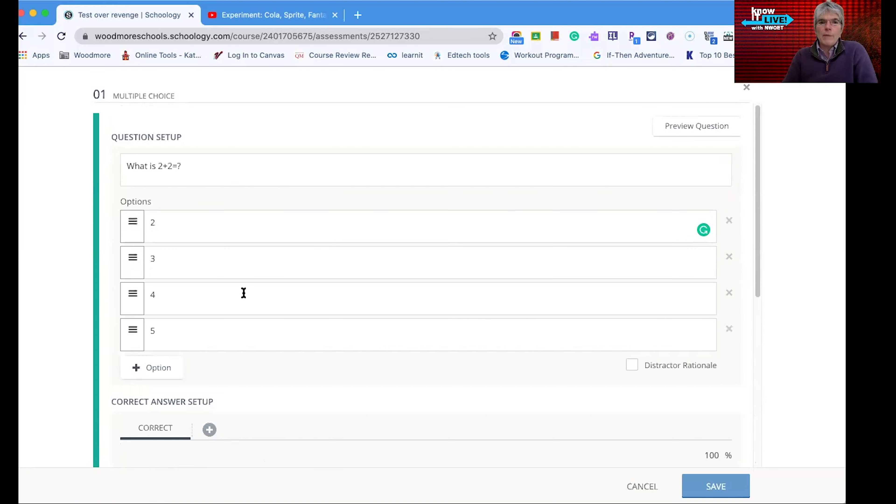
pyautogui.click(152, 369)
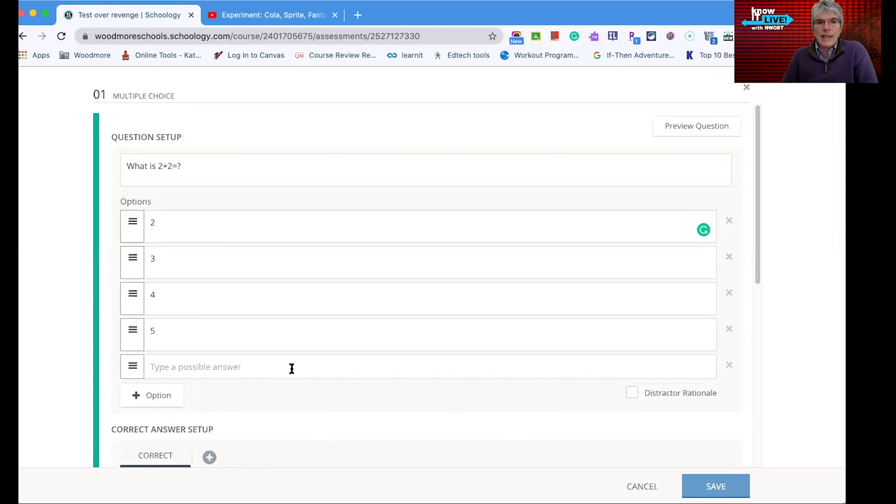
pyautogui.scroll(-3, 292, 373)
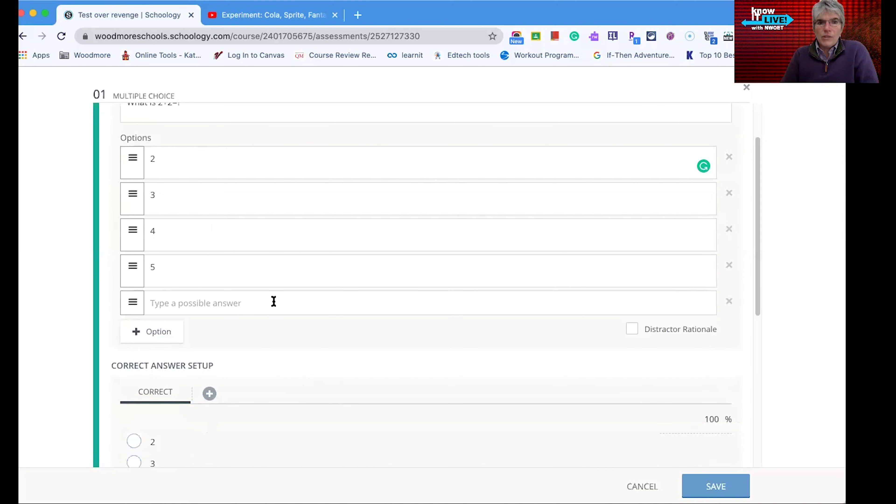
pyautogui.scroll(3, 362, 310)
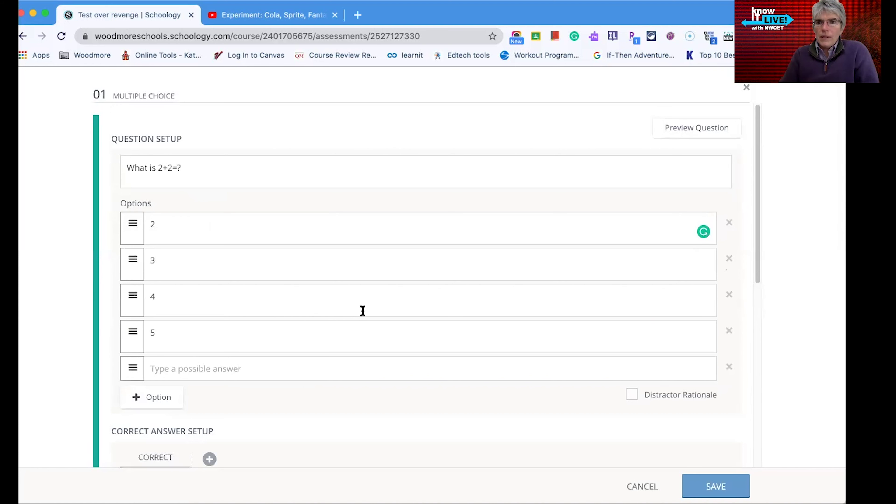
pyautogui.click(729, 367)
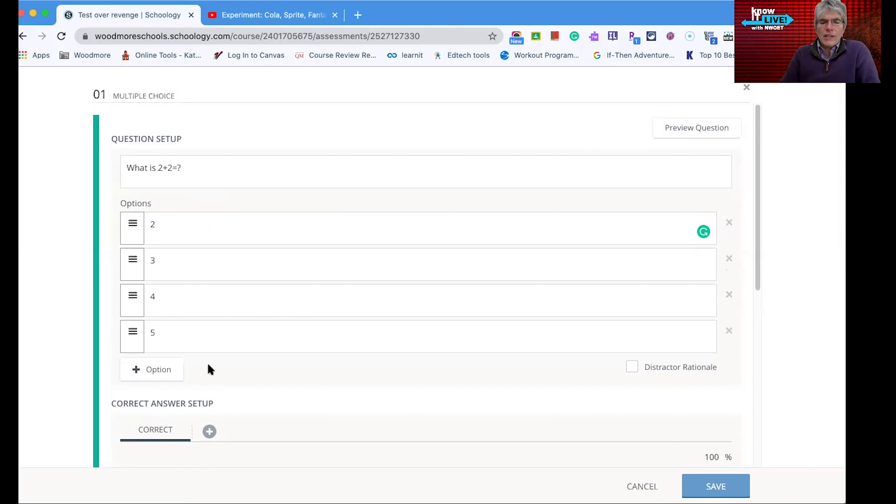
# - Add 6 as a fifth answer option and save the multiple choice question
pyautogui.click(161, 369)
pyautogui.click(164, 371)
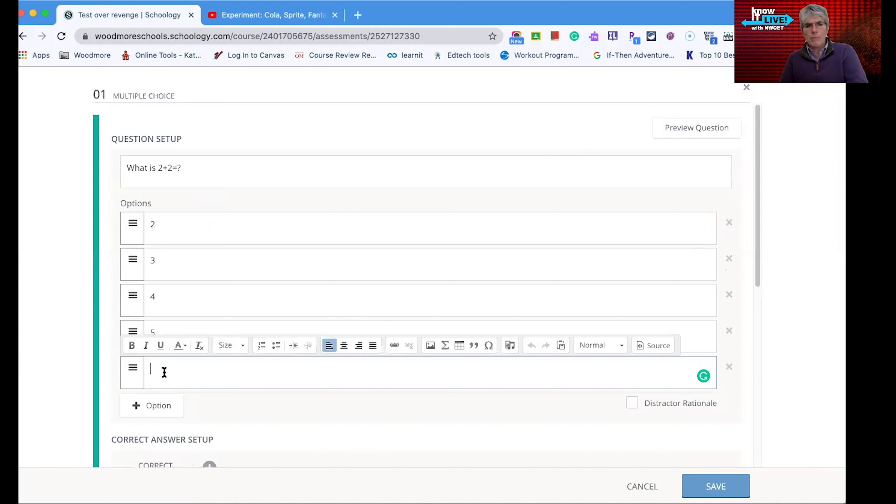
pyautogui.write('6')
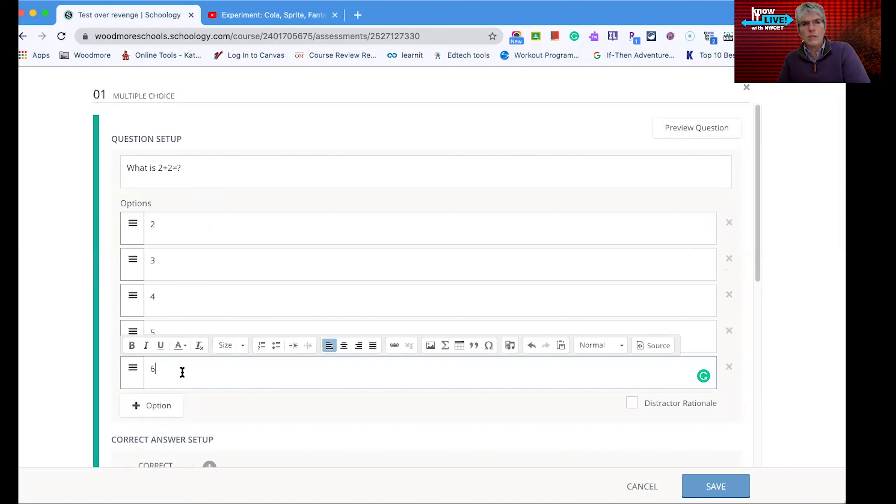
pyautogui.click(227, 416)
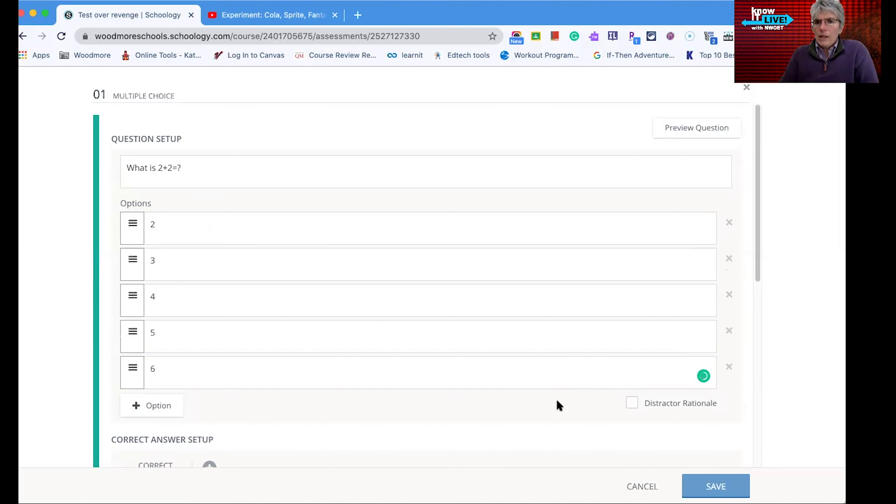
pyautogui.scroll(-1, 565, 402)
pyautogui.scroll(-6, 518, 368)
pyautogui.scroll(-3, 517, 369)
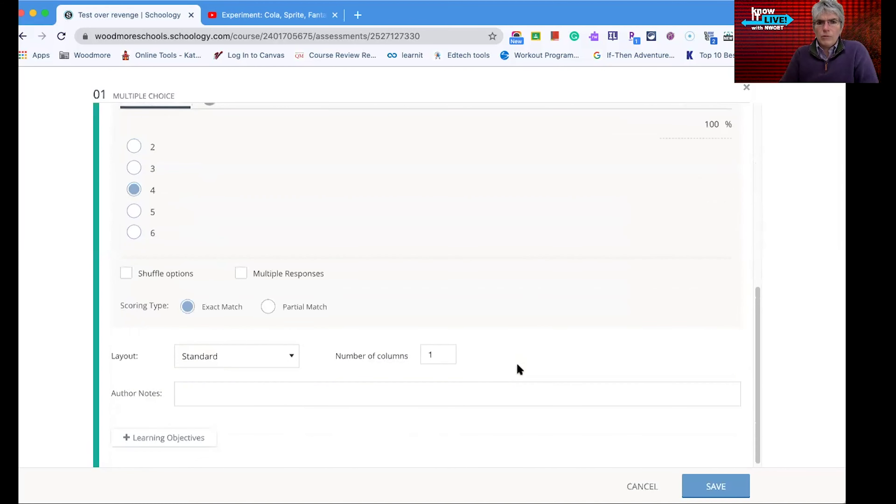
pyautogui.scroll(10, 514, 362)
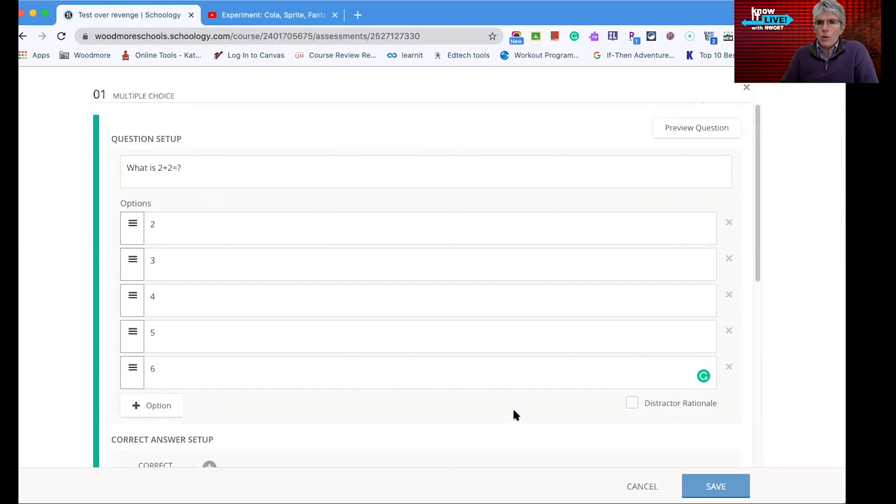
pyautogui.scroll(-2, 514, 414)
pyautogui.click(709, 487)
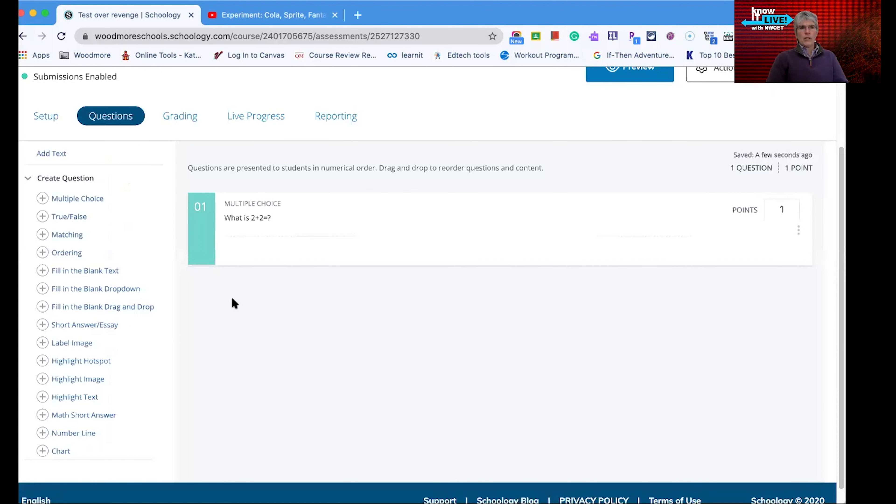
# - Add a true/false question reading "Are you in 7th grade?" with True as the correct answer
pyautogui.click(69, 217)
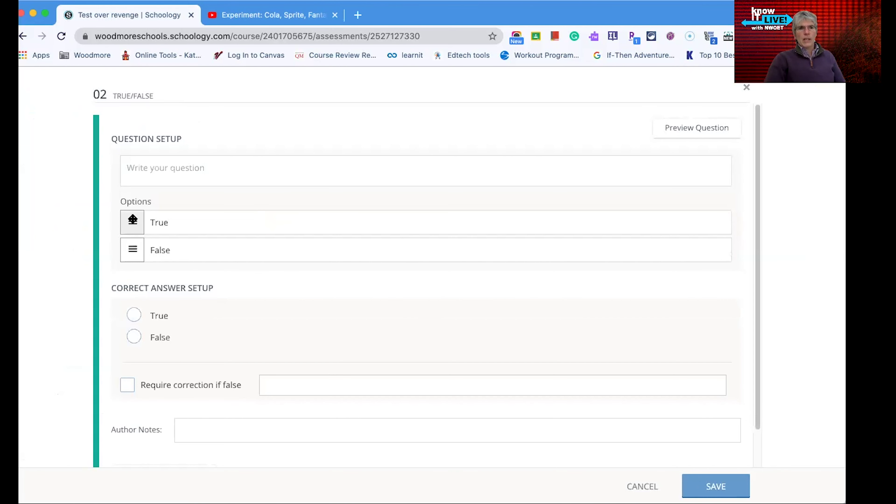
pyautogui.click(197, 168)
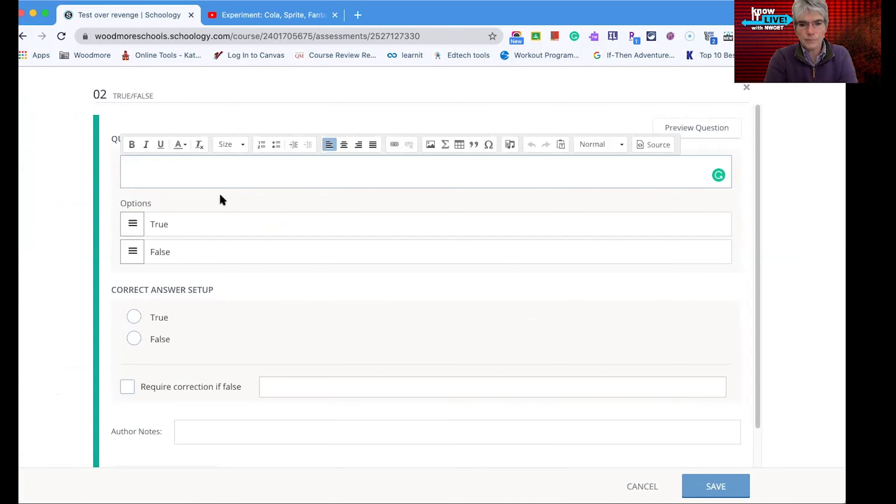
pyautogui.write('Are hyo')
pyautogui.press('BackSpace')
pyautogui.press('BackSpace')
pyautogui.press('BackSpace')
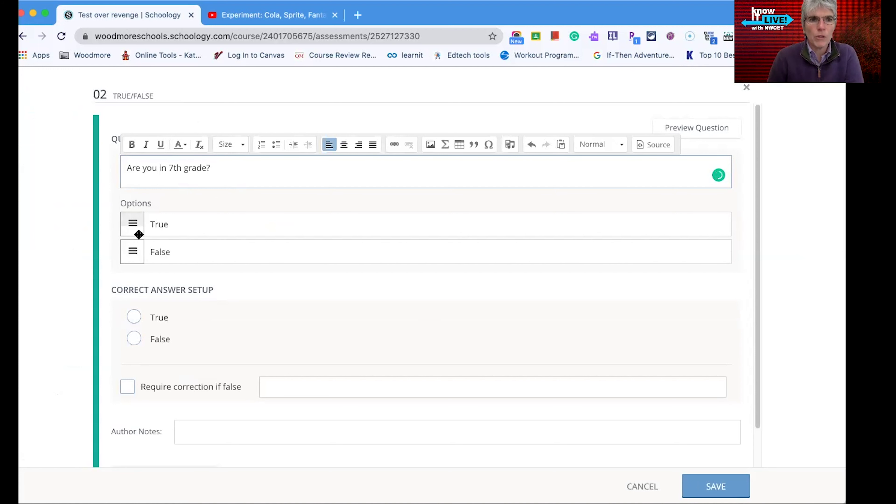
pyautogui.click(136, 319)
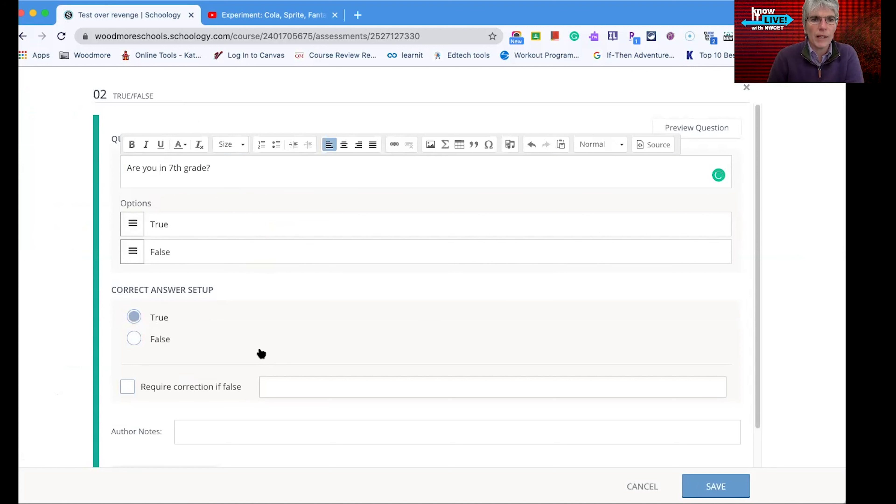
# - Require a correction if false on the true/false question and save it
pyautogui.scroll(-1, 222, 308)
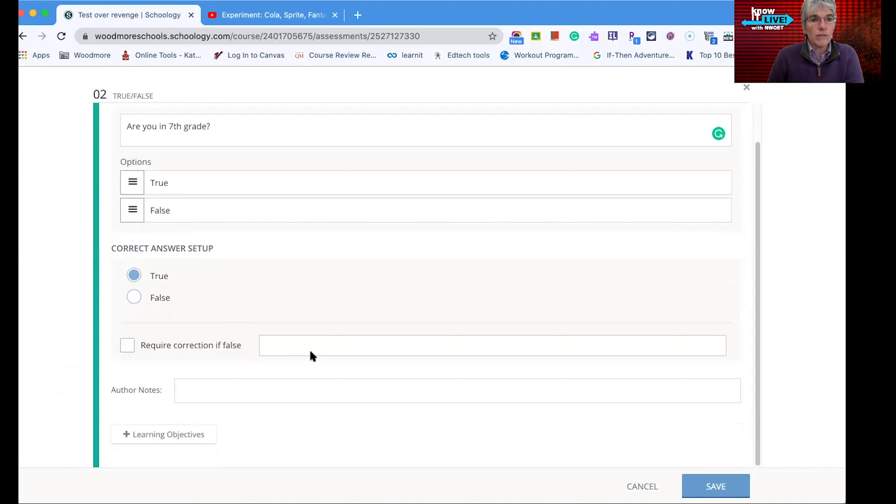
pyautogui.click(129, 350)
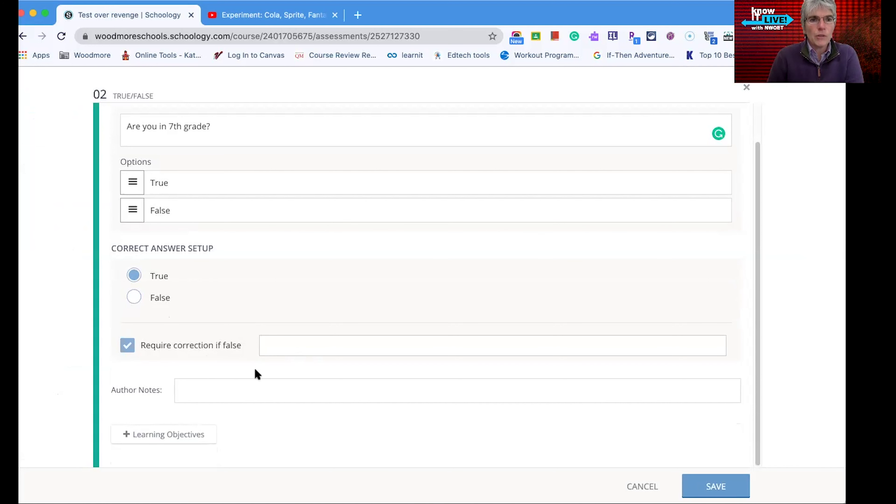
pyautogui.click(324, 345)
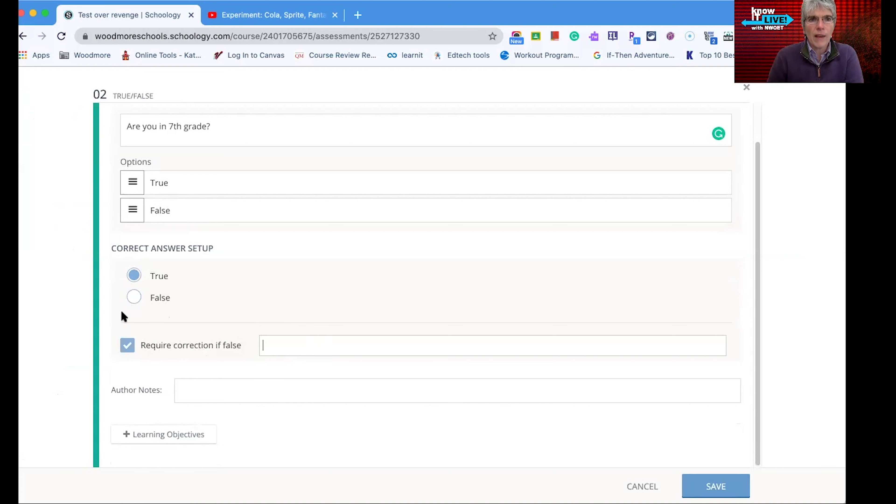
pyautogui.scroll(2, 130, 328)
pyautogui.click(686, 478)
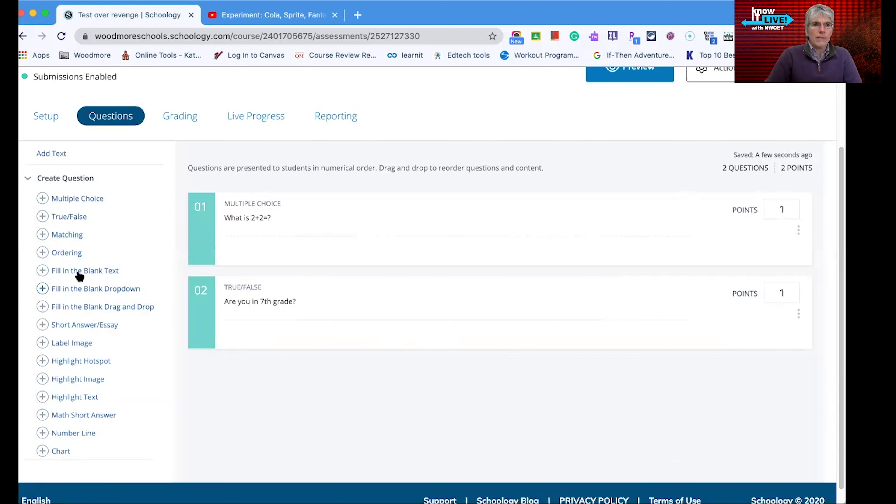
# - Add a matching question with the text "Match the music note with the correct definition."
pyautogui.click(66, 235)
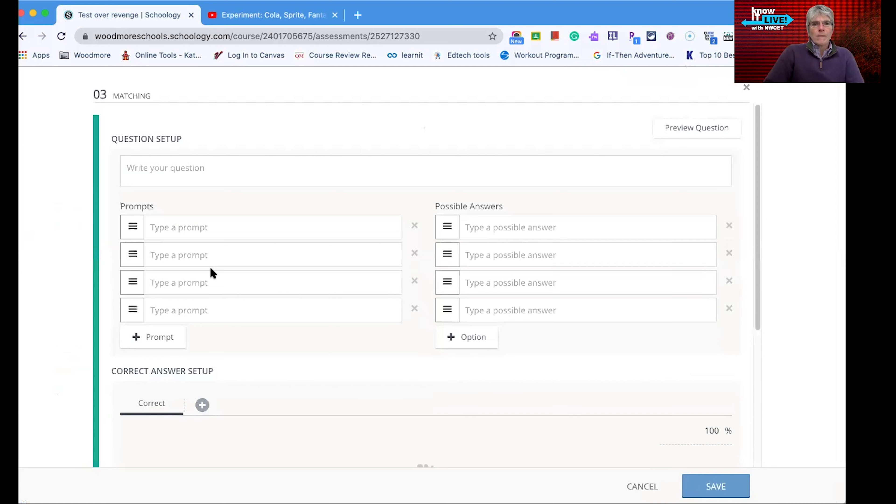
pyautogui.click(195, 174)
pyautogui.write('Match the')
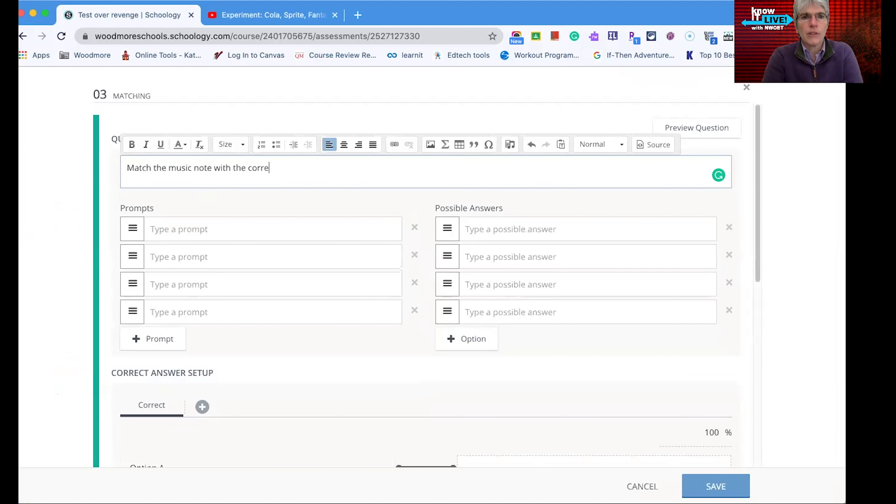
pyautogui.write('music note with the correct definition.')
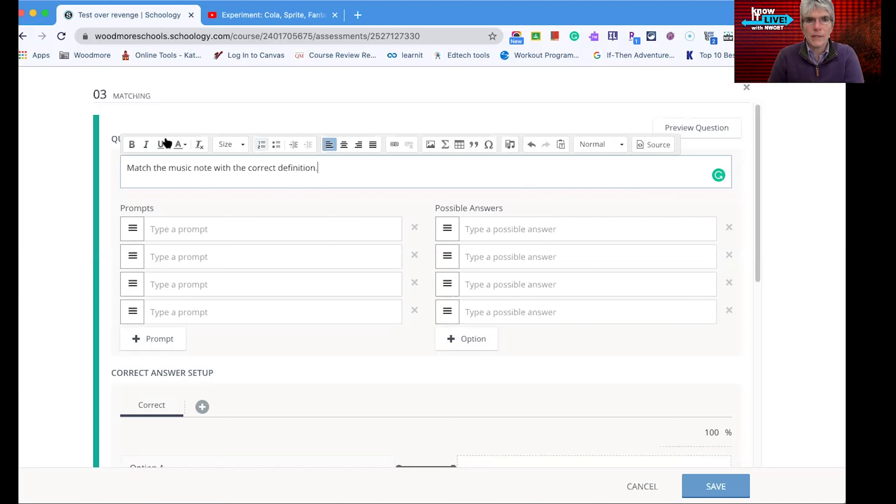
# - Examine the audio upload and recording tools available for the first matching prompt, and close them without adding audio
pyautogui.click(181, 227)
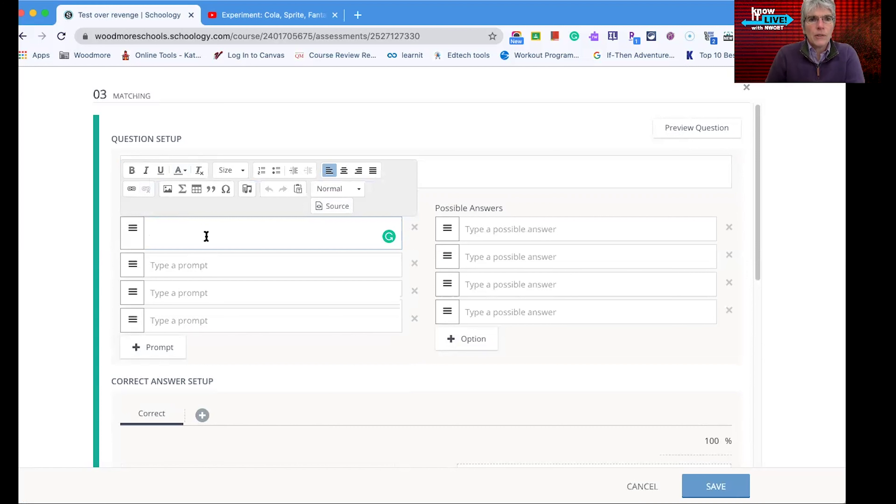
pyautogui.click(247, 190)
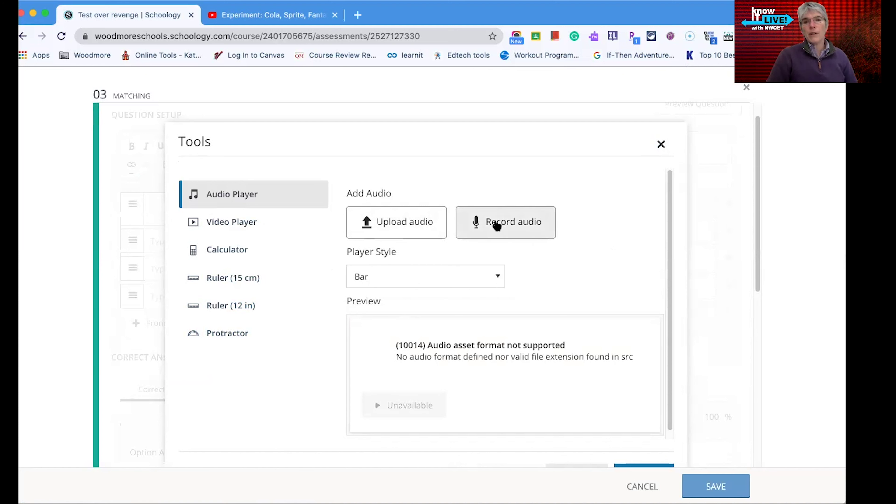
pyautogui.click(660, 144)
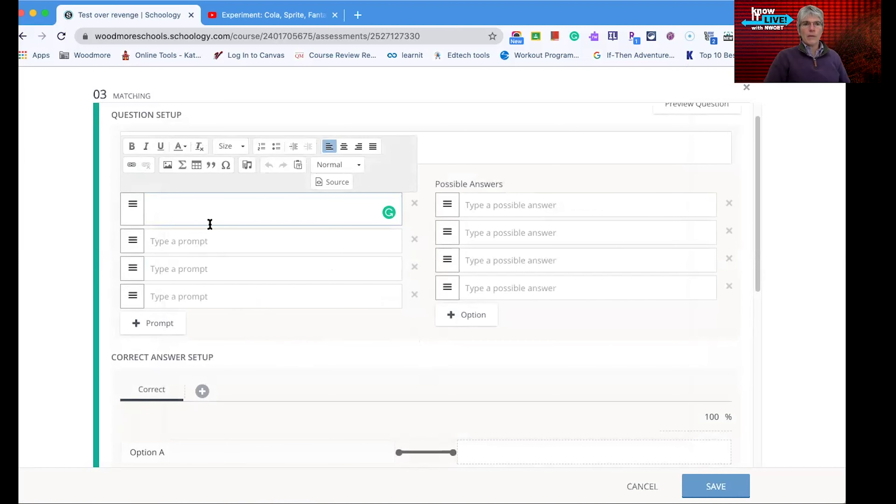
# - Enter 1 and 2 as the first two prompts and as the first two possible answers of the matching question
pyautogui.write('1')
pyautogui.click(533, 208)
pyautogui.write('1')
pyautogui.click(226, 245)
pyautogui.write('2')
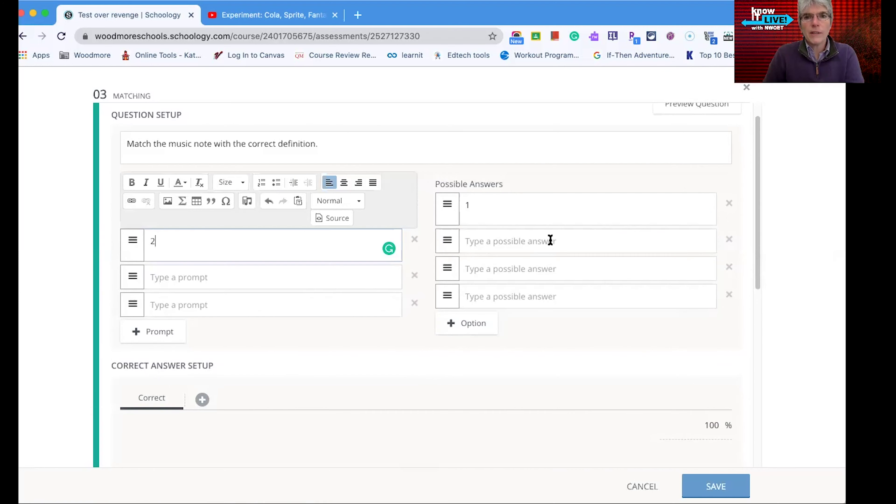
pyautogui.click(550, 254)
pyautogui.write('2')
# - Enter 3 and 4 as the third and fourth prompts, with 3 and 4 as their possible answers
pyautogui.click(274, 281)
pyautogui.write('3')
pyautogui.click(527, 281)
pyautogui.write('3')
pyautogui.click(249, 308)
pyautogui.write('4')
pyautogui.click(524, 314)
pyautogui.write('4')
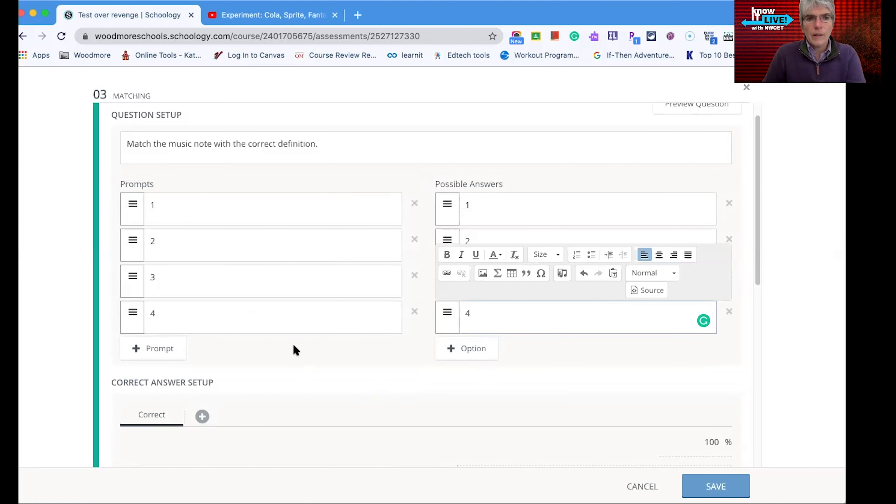
# - Try to assign answer 1 in the correct answer setup, and look over the scoring options and author notes
pyautogui.click(300, 353)
pyautogui.scroll(-3, 303, 356)
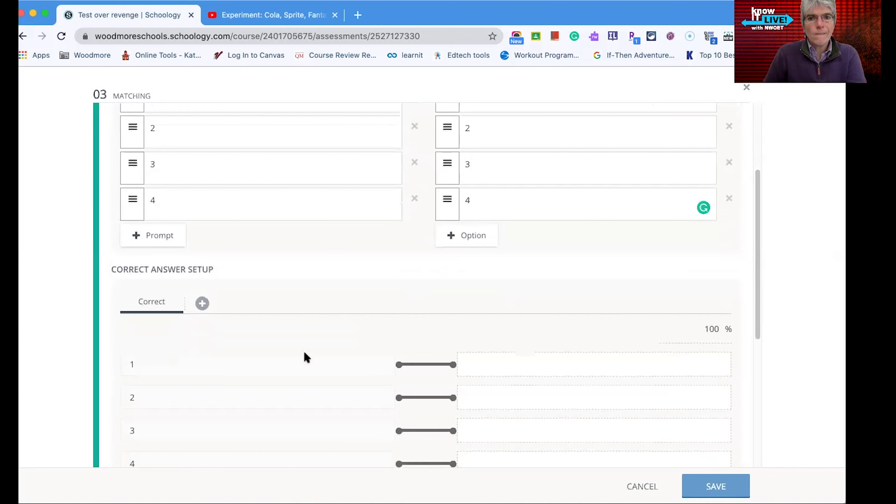
pyautogui.scroll(-5, 307, 356)
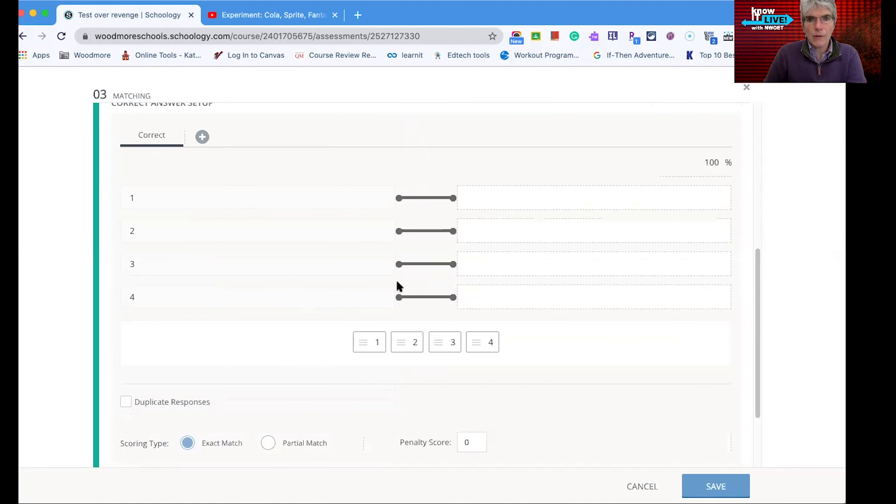
pyautogui.moveTo(369, 342); pyautogui.dragTo(270, 200)
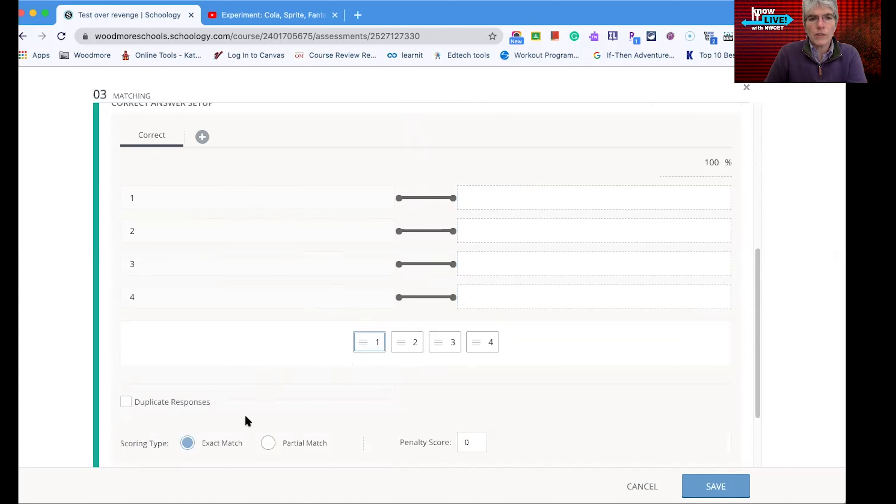
pyautogui.scroll(-5, 244, 413)
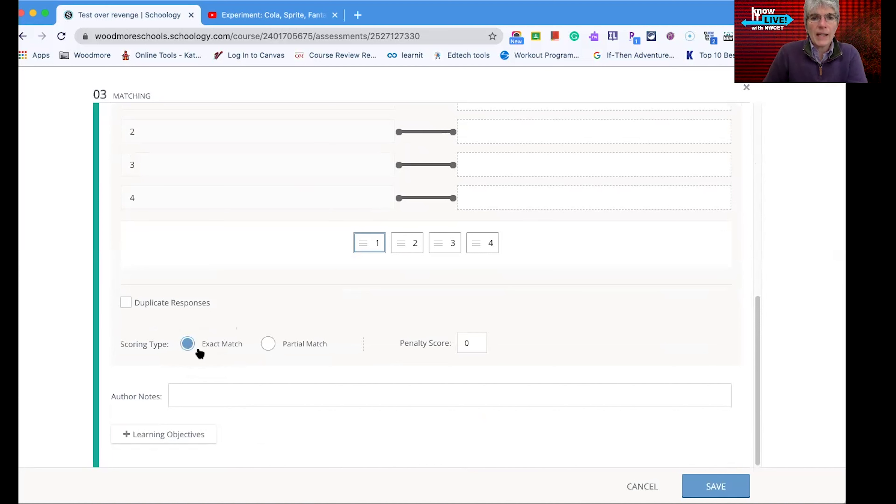
pyautogui.click(240, 396)
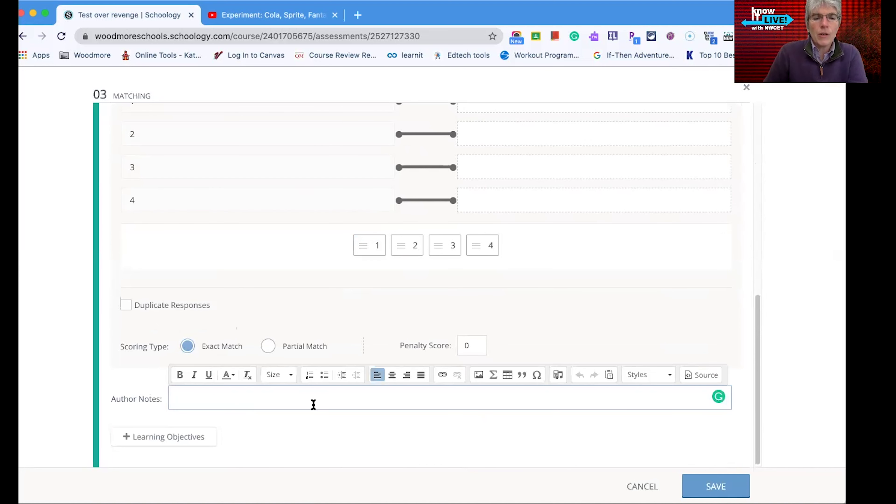
# - Preview the matching question and match answers 1, 2, 3 and 4 to the prompts with the same numbers
pyautogui.scroll(5, 317, 406)
pyautogui.scroll(2, 326, 408)
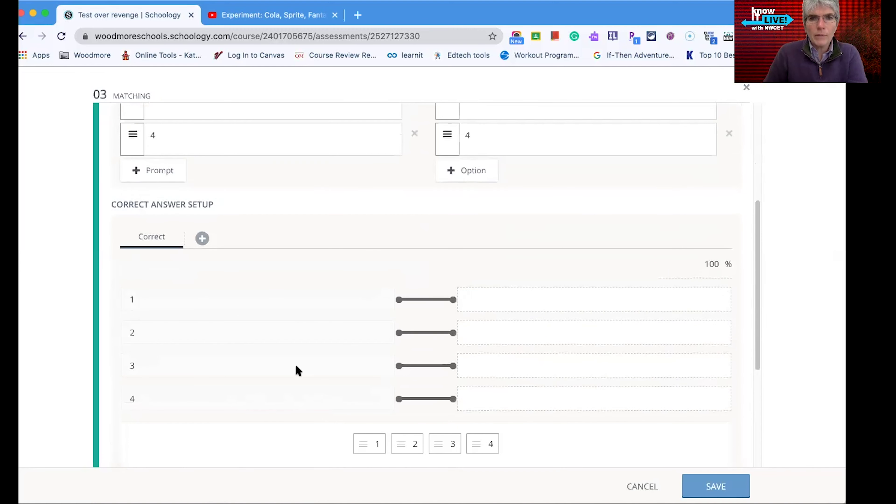
pyautogui.scroll(2, 328, 302)
pyautogui.scroll(4, 334, 304)
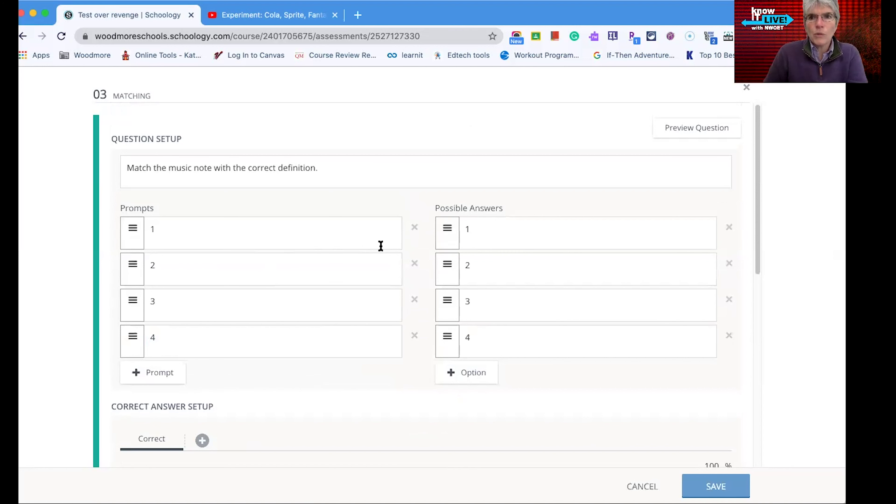
pyautogui.click(701, 128)
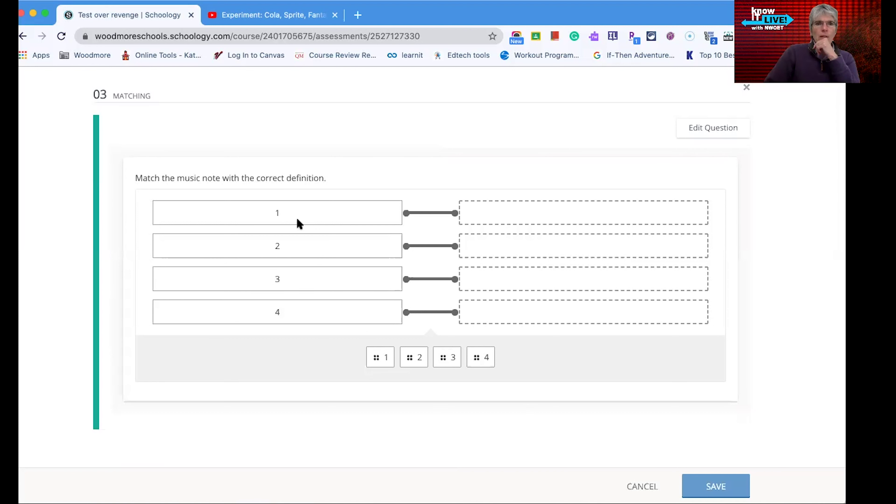
pyautogui.moveTo(380, 356); pyautogui.dragTo(524, 216)
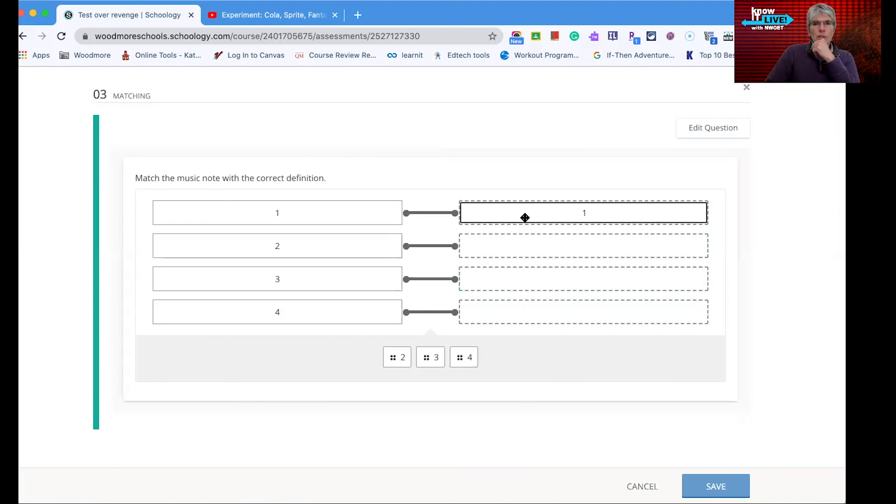
pyautogui.moveTo(391, 356); pyautogui.dragTo(503, 248)
pyautogui.moveTo(418, 361); pyautogui.dragTo(517, 287)
pyautogui.moveTo(430, 357); pyautogui.dragTo(507, 321)
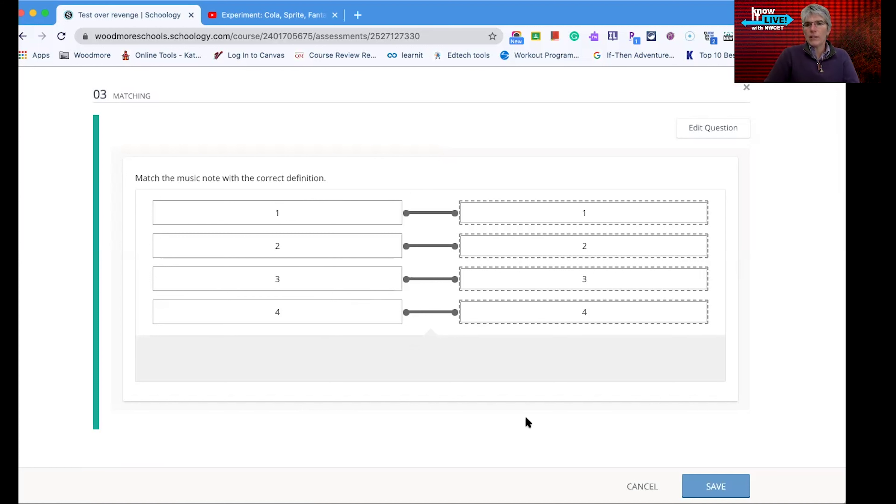
# - Try to save the matching question and return to the assessment's question list
pyautogui.click(716, 486)
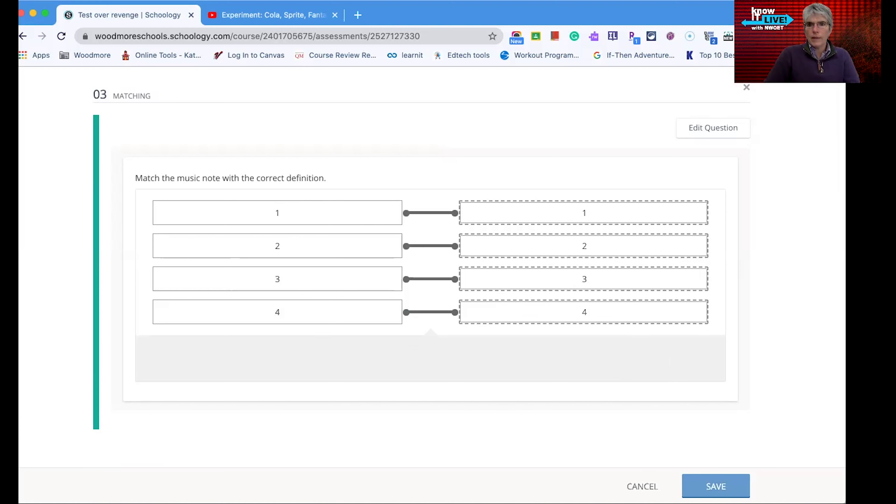
pyautogui.click(610, 480)
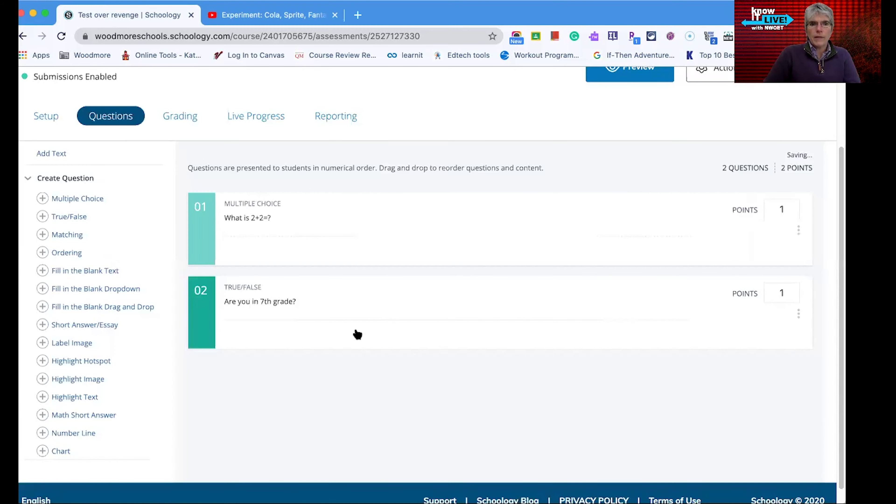
pyautogui.scroll(-1, 341, 336)
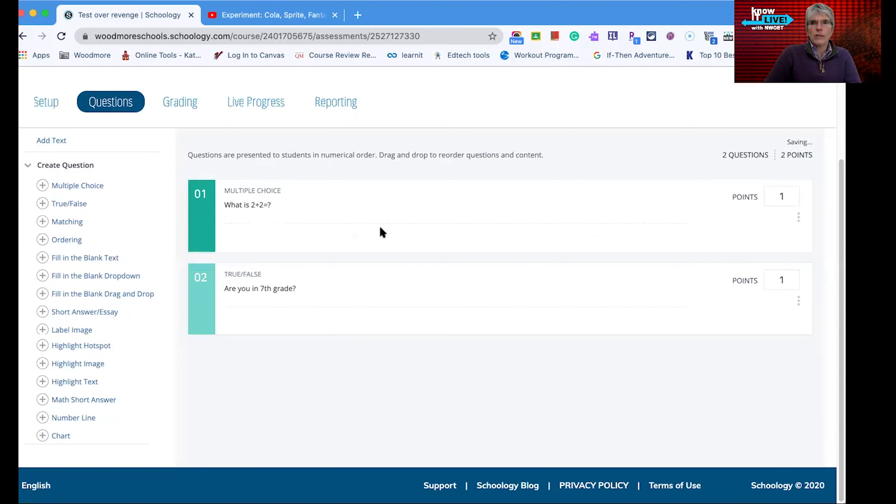
# - Open the student preview of the assessment, close it, and look over the question list and available question types
pyautogui.scroll(3, 387, 232)
pyautogui.click(632, 168)
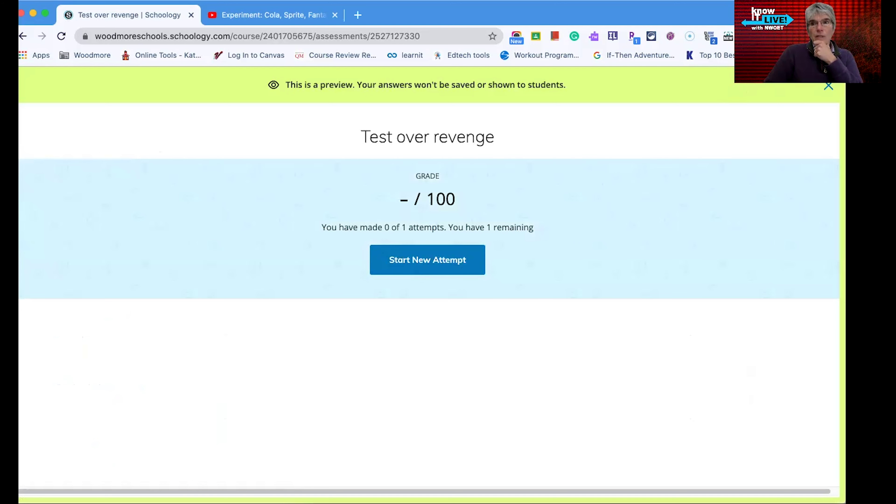
pyautogui.click(826, 86)
pyautogui.scroll(-3, 459, 314)
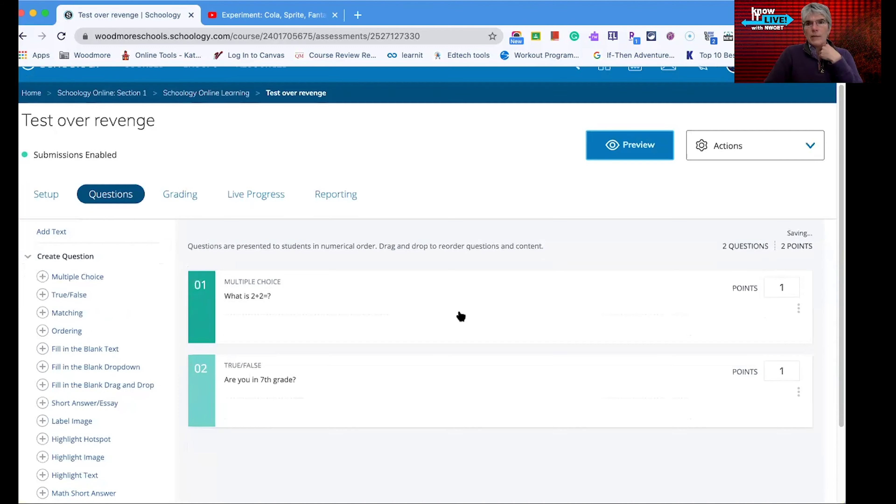
pyautogui.scroll(3, 464, 325)
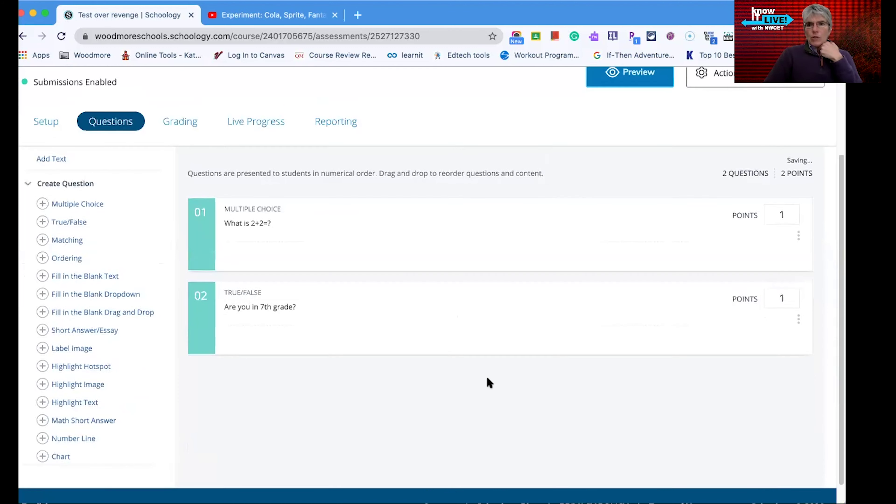
pyautogui.scroll(-1, 494, 321)
pyautogui.scroll(-3, 423, 367)
pyautogui.scroll(1, 137, 317)
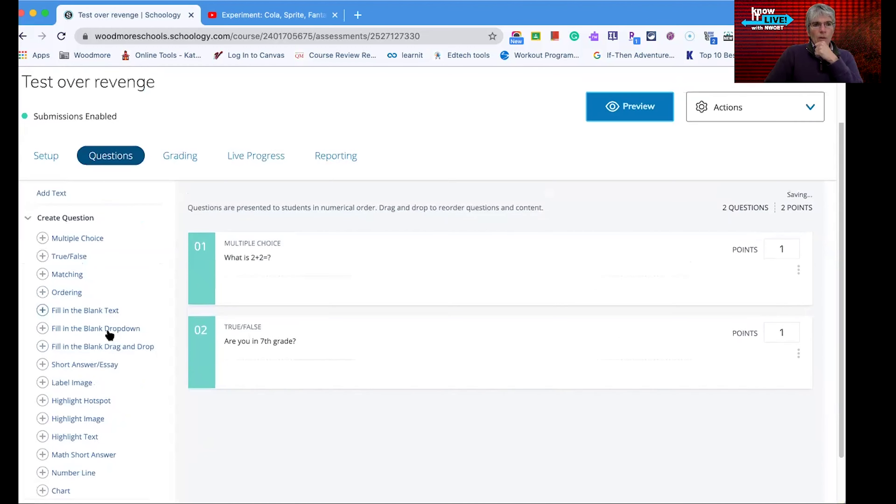
pyautogui.scroll(-3, 124, 349)
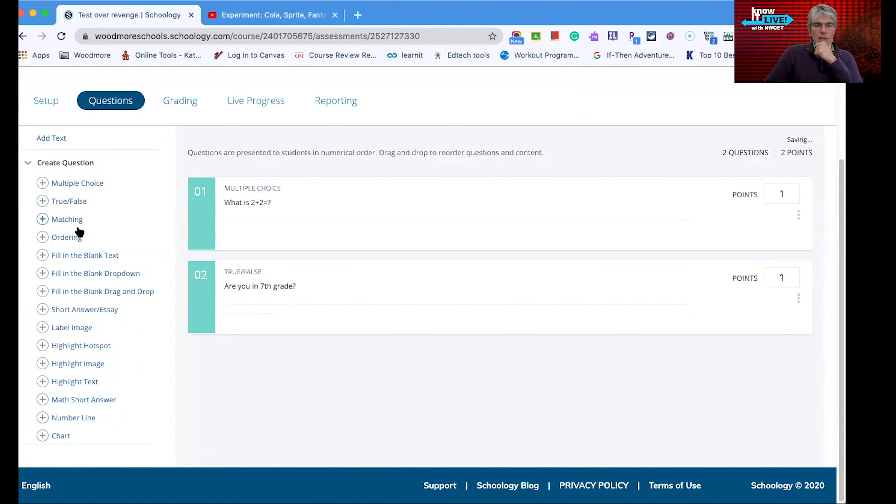
# - Examine the assessment's Grading, Live Progress and Reporting views, and return to the Schoology Online Learning folder
pyautogui.click(182, 112)
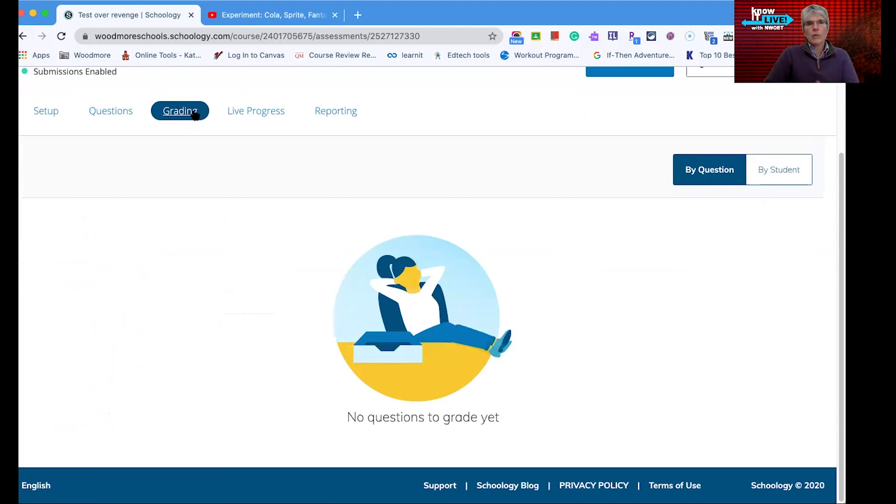
pyautogui.click(246, 113)
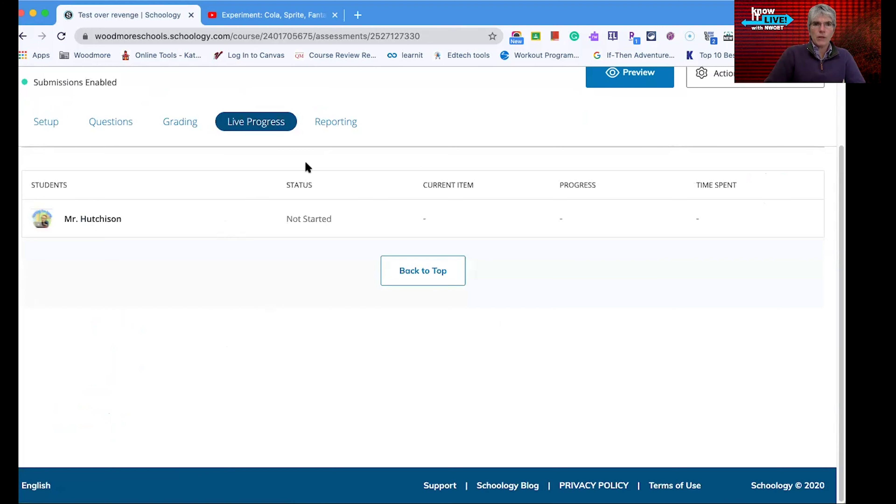
pyautogui.click(337, 122)
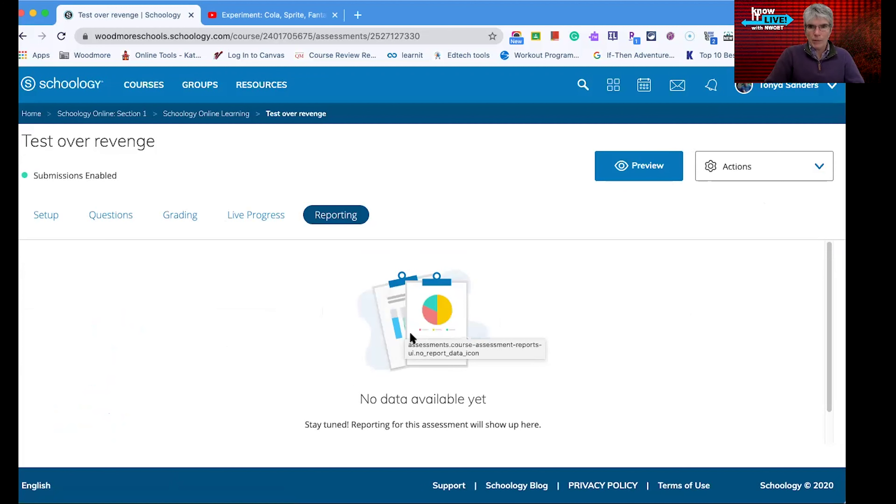
pyautogui.scroll(-1, 620, 387)
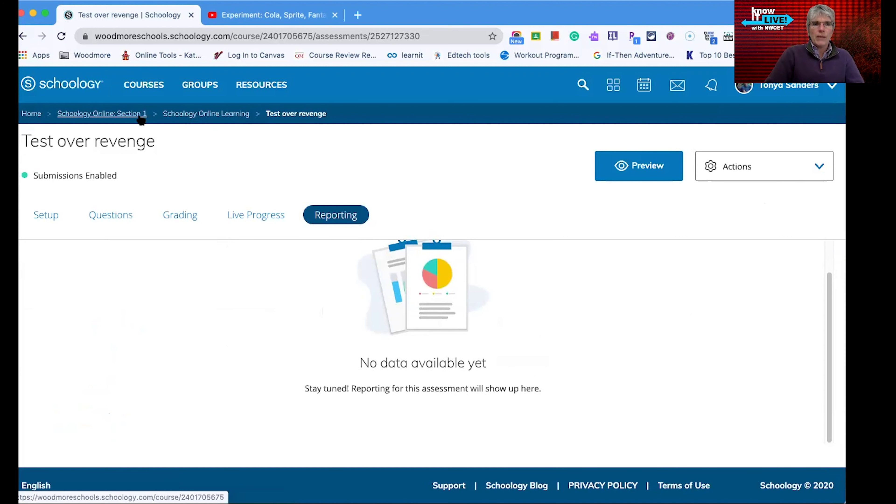
pyautogui.click(177, 116)
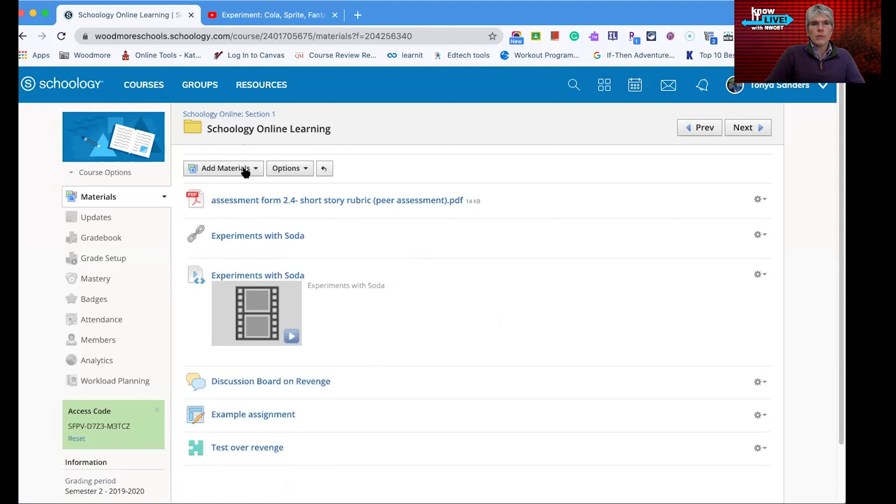
# - Look at the form for adding a page to the folder, cancel it, and review the folder's materials
pyautogui.click(254, 170)
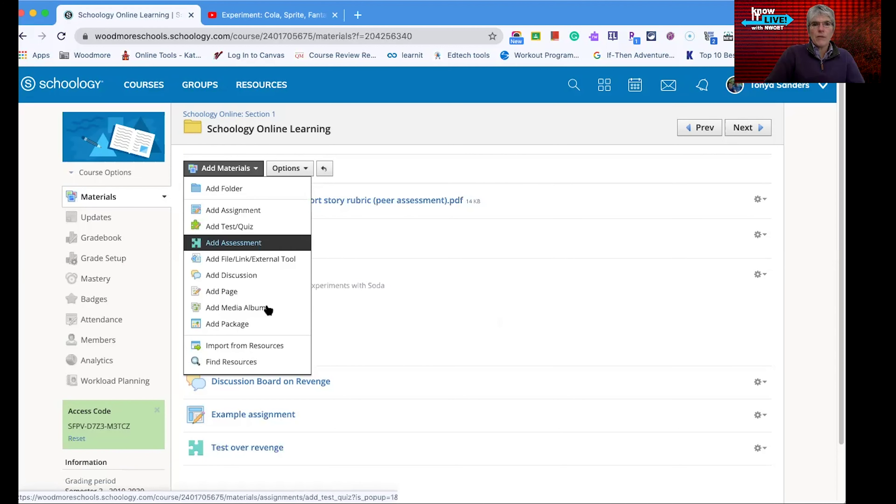
pyautogui.click(222, 291)
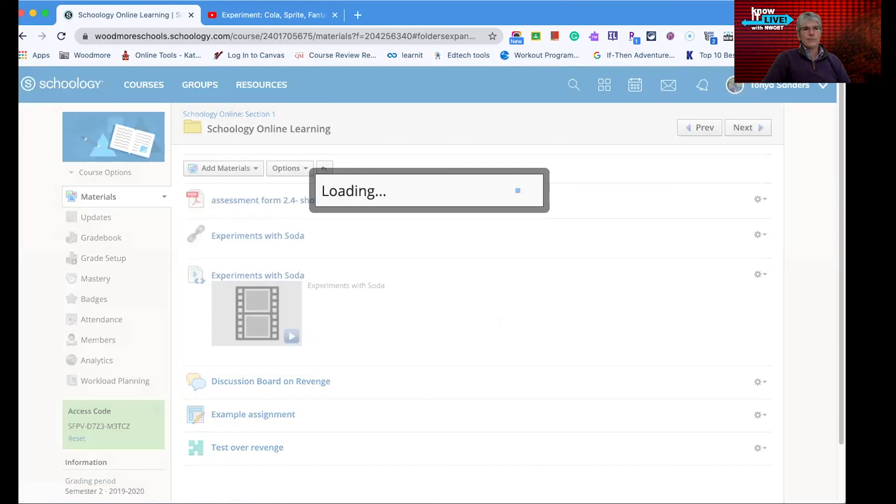
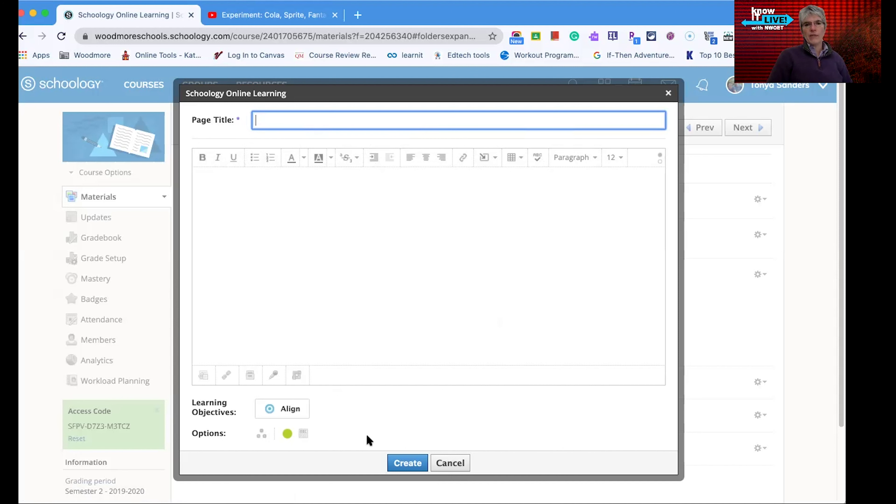
pyautogui.click(187, 116)
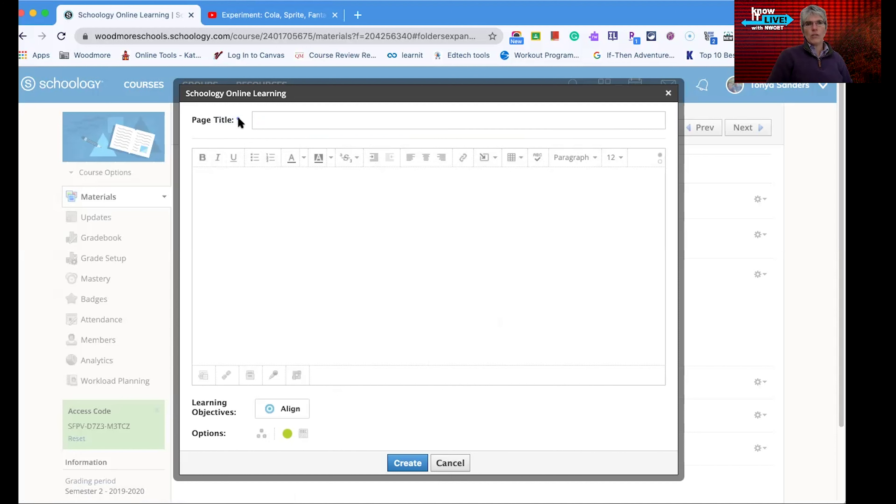
pyautogui.click(453, 464)
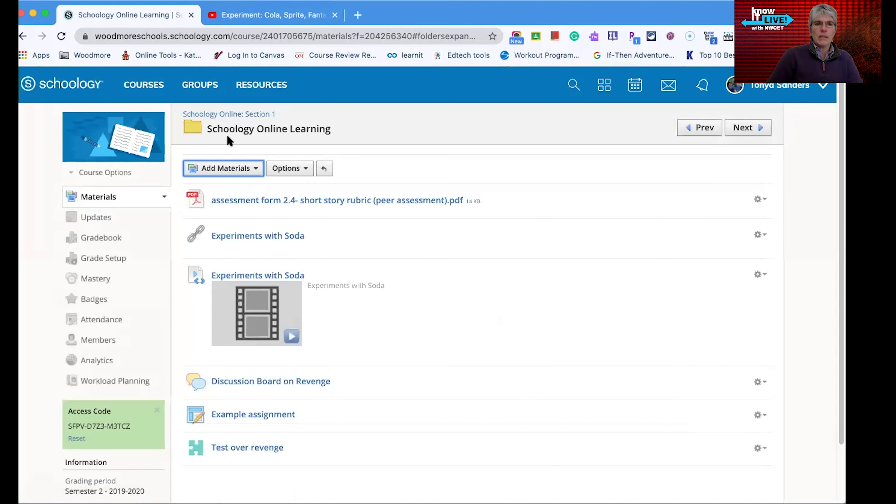
pyautogui.scroll(-2, 275, 443)
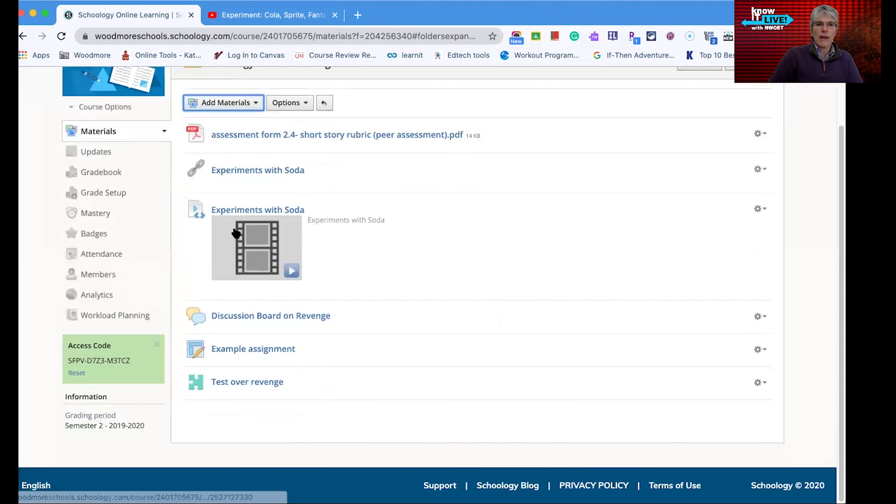
pyautogui.scroll(2, 334, 240)
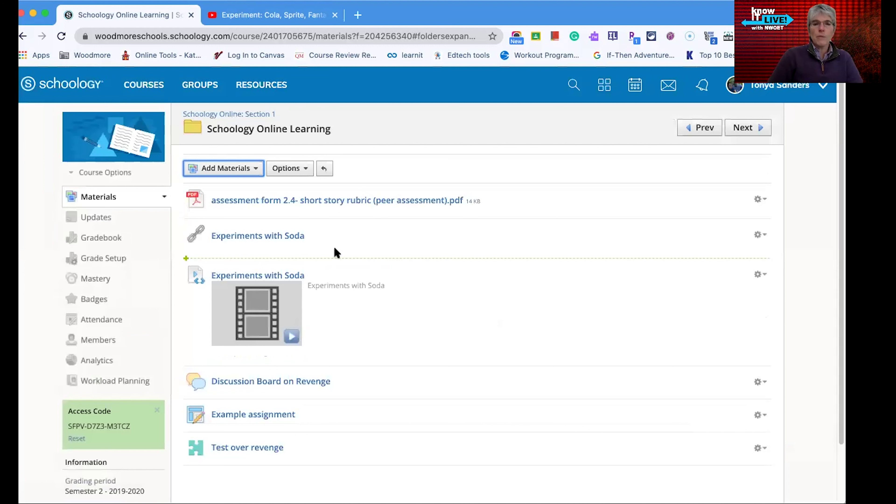
# - Look over the material types available for the Schoology Online Learning folder and review the folder's existing materials
pyautogui.click(251, 171)
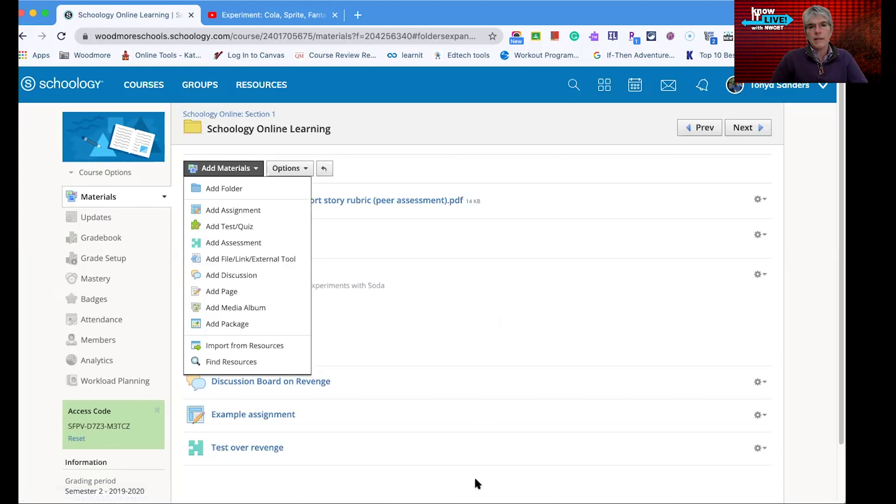
pyautogui.click(476, 483)
pyautogui.scroll(-3, 458, 469)
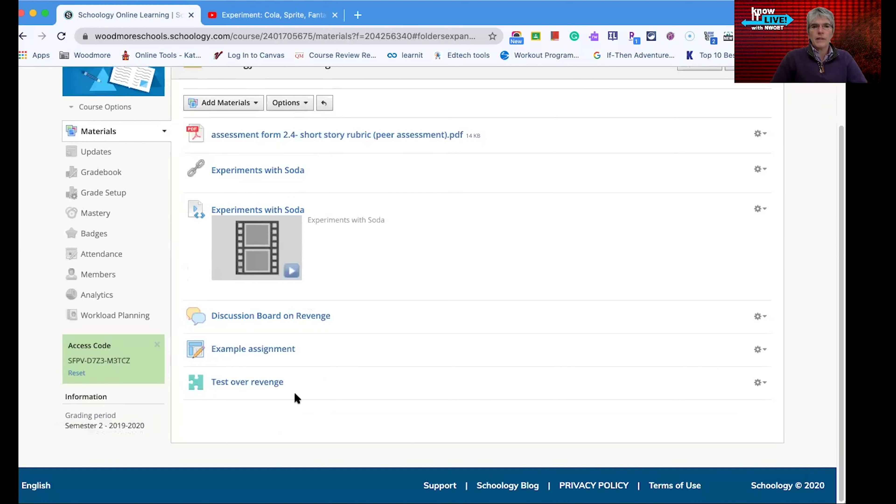
pyautogui.scroll(2, 297, 398)
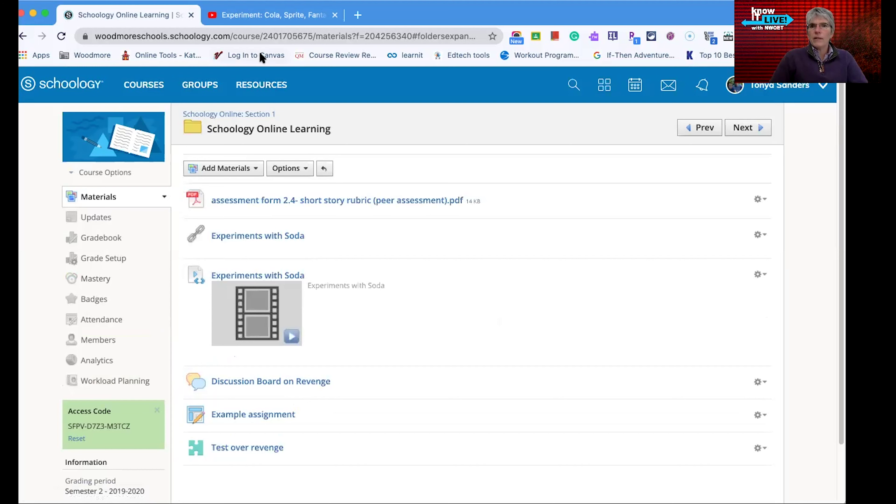
# - Open the personal resources briefly, return to Schoology Online: Section 1, and examine its material filters and course options
pyautogui.click(270, 88)
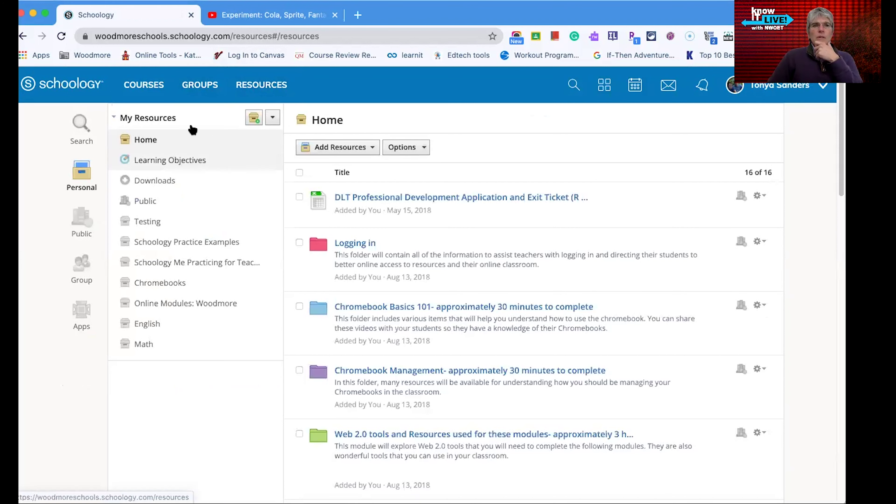
pyautogui.click(144, 85)
pyautogui.click(294, 206)
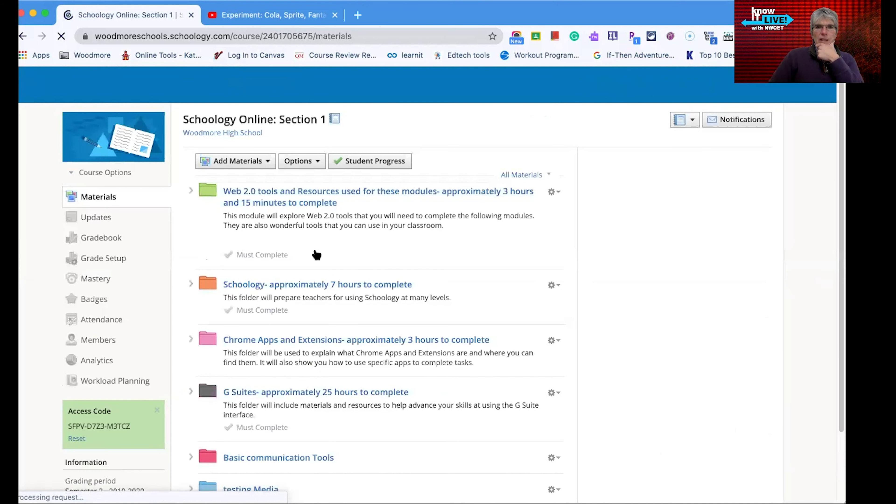
pyautogui.click(549, 174)
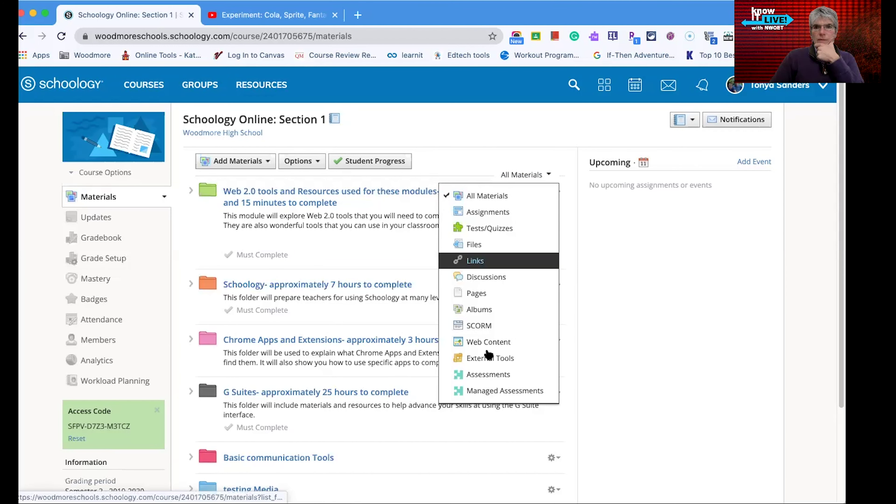
pyautogui.click(478, 165)
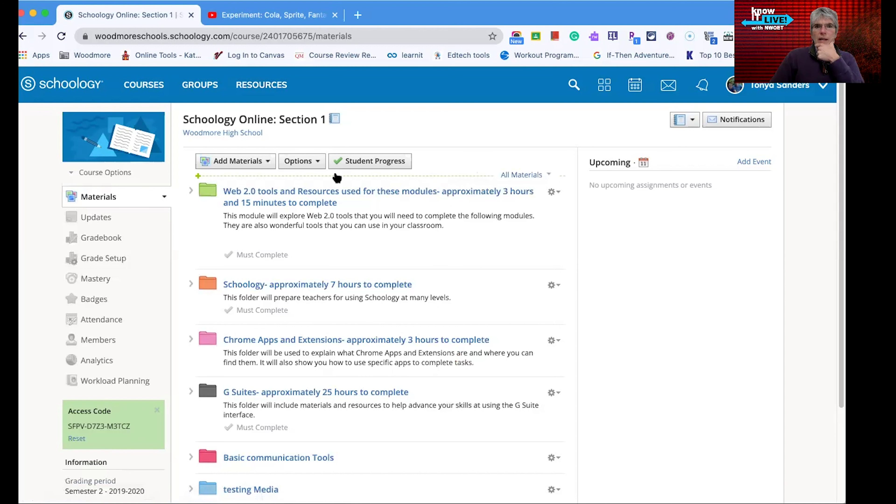
pyautogui.click(316, 164)
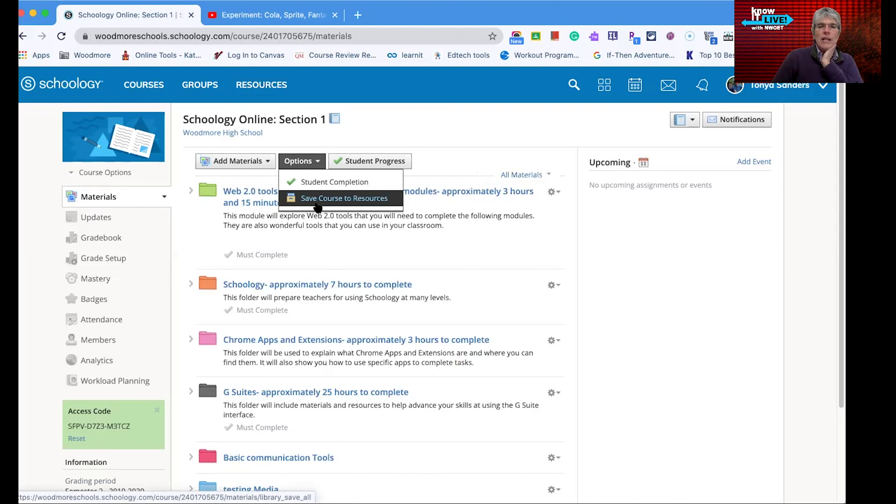
pyautogui.click(408, 135)
# - Open the personal resources home and look through the saved training folders
pyautogui.click(260, 88)
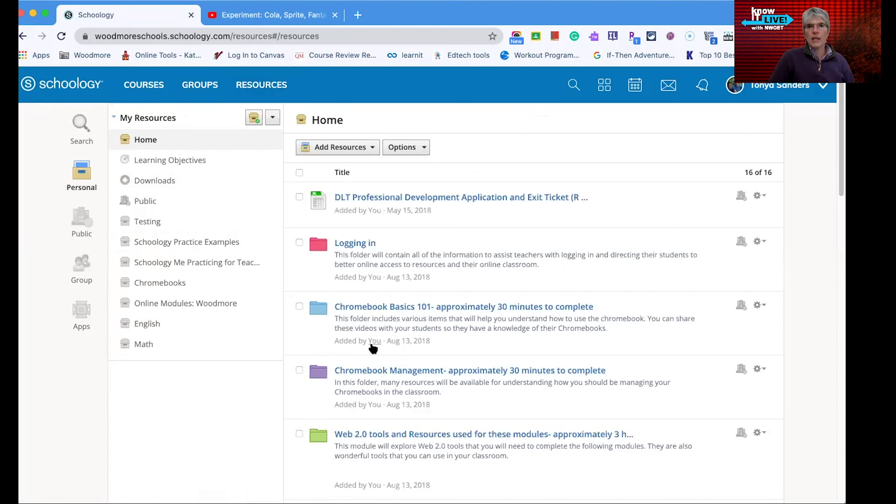
pyautogui.scroll(-2, 372, 346)
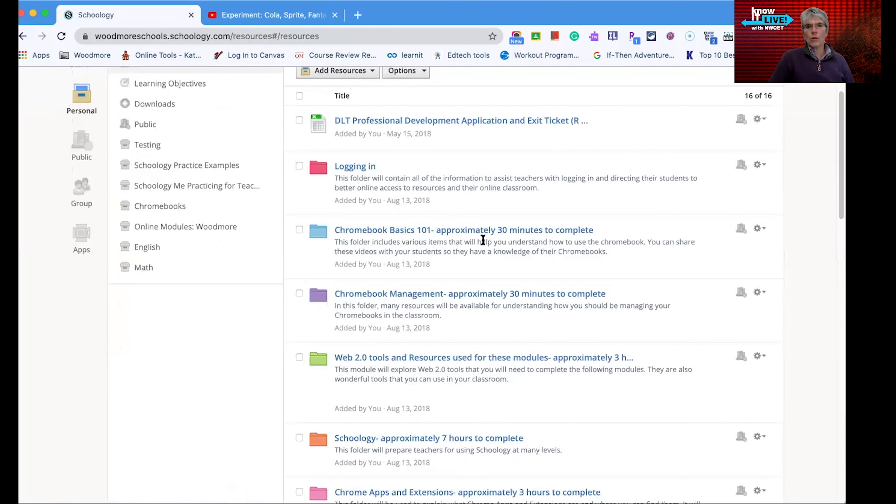
pyautogui.scroll(-2, 487, 240)
pyautogui.scroll(-3, 544, 270)
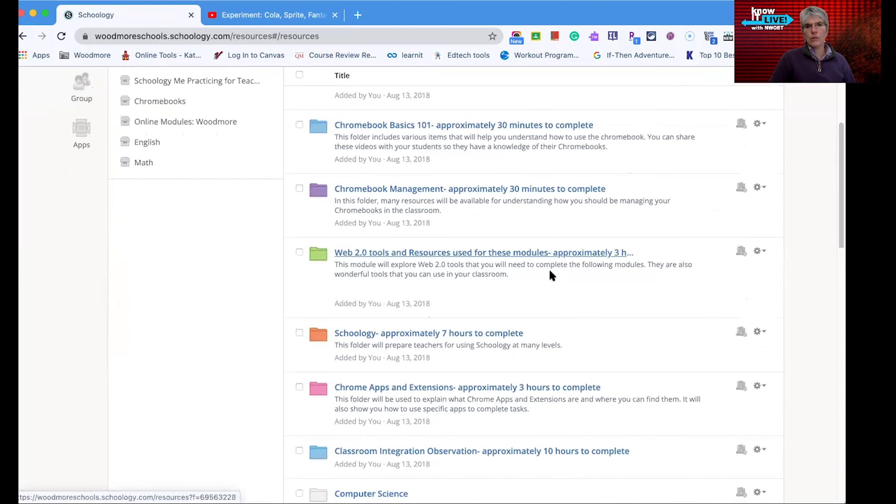
pyautogui.scroll(-1, 602, 371)
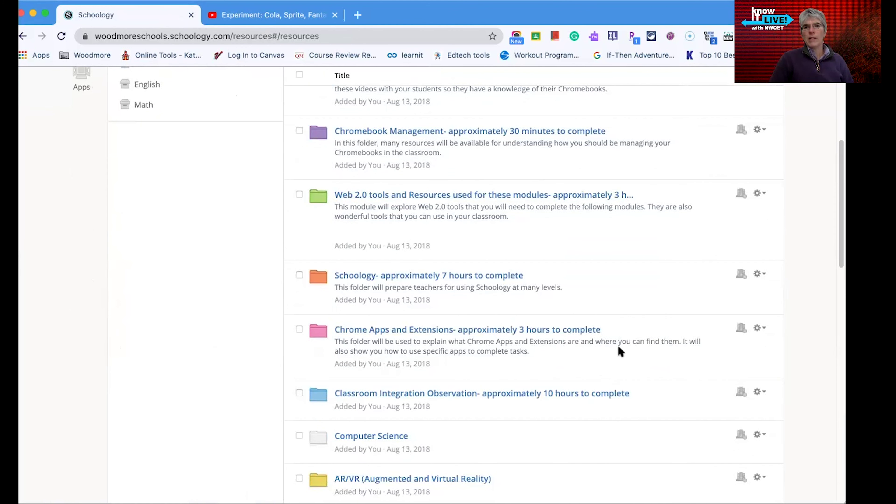
# - Examine the Add to Course settings for the Chrome Apps and Extensions resource with Schoology Online: Section 1 selected, view the destination folders, and cancel
pyautogui.click(762, 329)
pyautogui.scroll(-3, 764, 330)
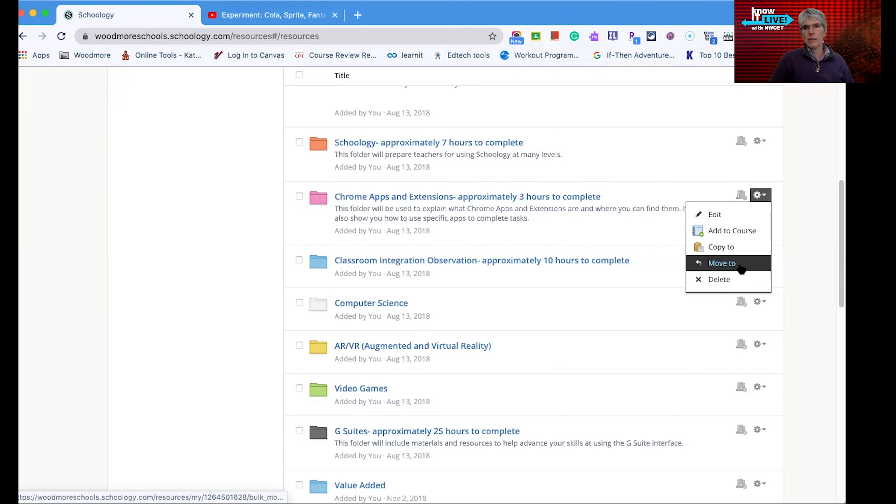
pyautogui.click(742, 233)
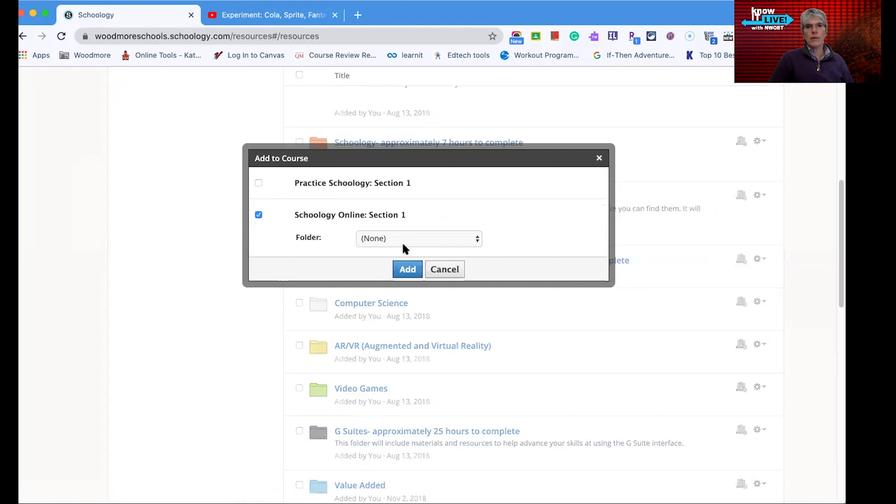
pyautogui.click(403, 244)
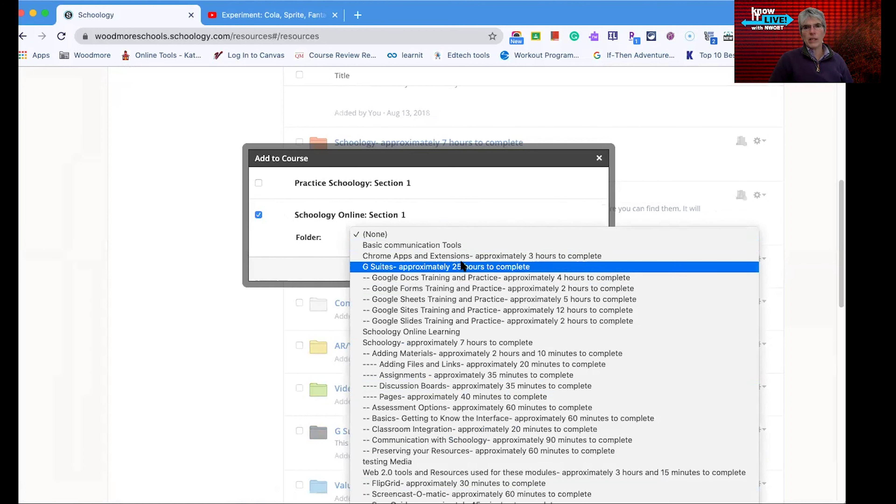
pyautogui.click(348, 258)
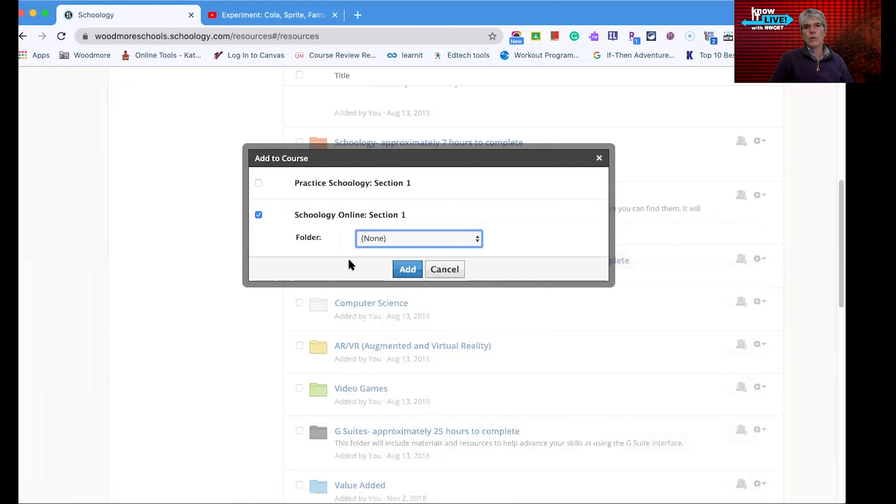
pyautogui.click(439, 268)
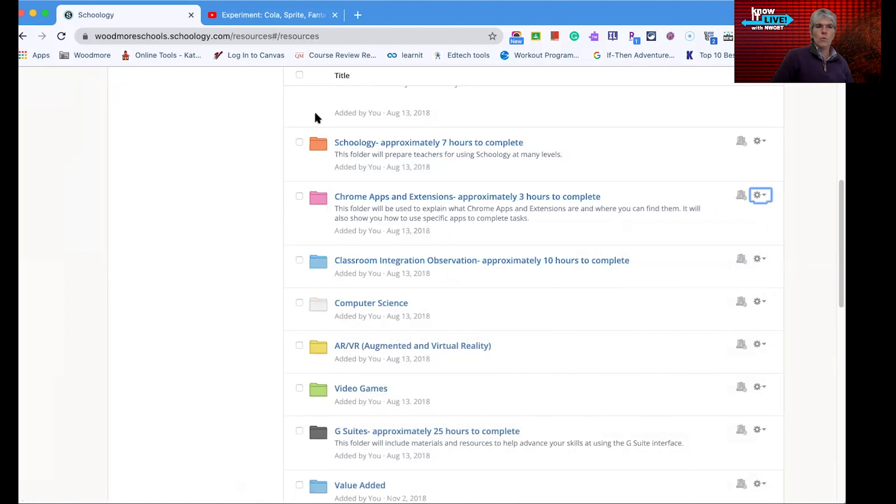
# - Return to the Schoology Online: Section 1 course and view the actions available for its "Schoology- approximately 7 hours to complete" folder
pyautogui.scroll(10, 315, 373)
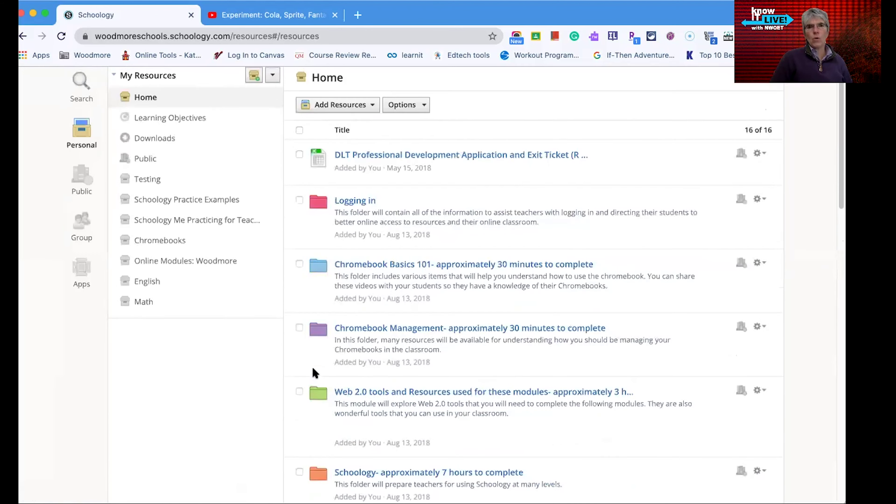
pyautogui.click(142, 86)
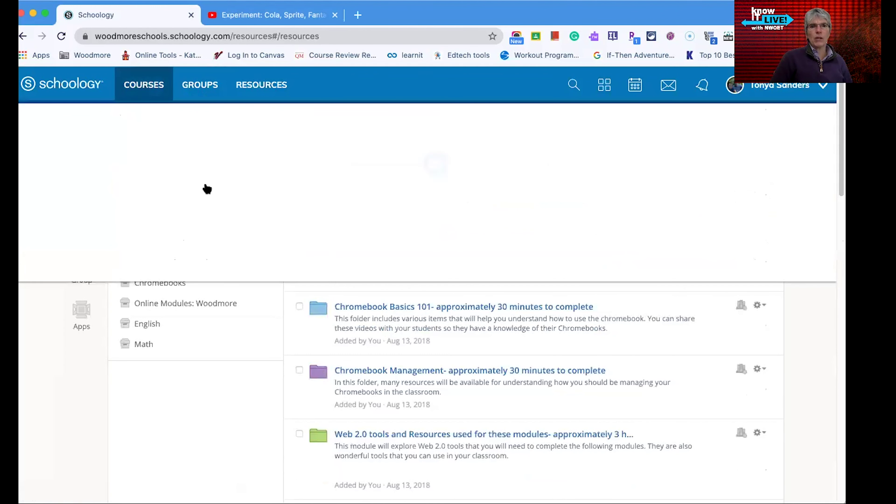
pyautogui.click(280, 228)
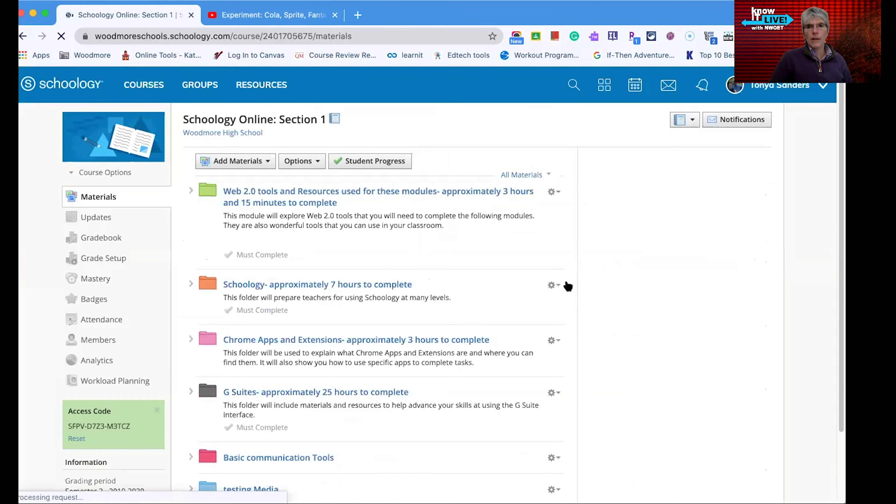
pyautogui.click(553, 285)
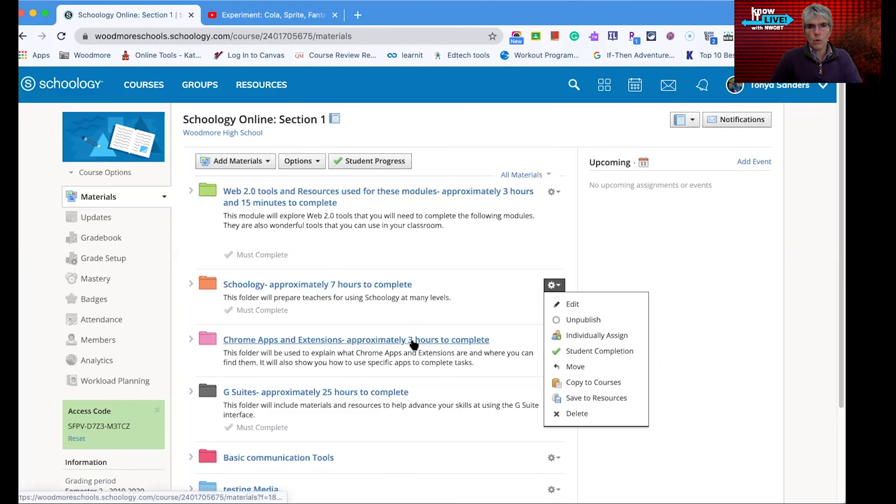
pyautogui.click(652, 245)
# - Return to the personal resources and view the actions available for the Logging in folder
pyautogui.click(250, 88)
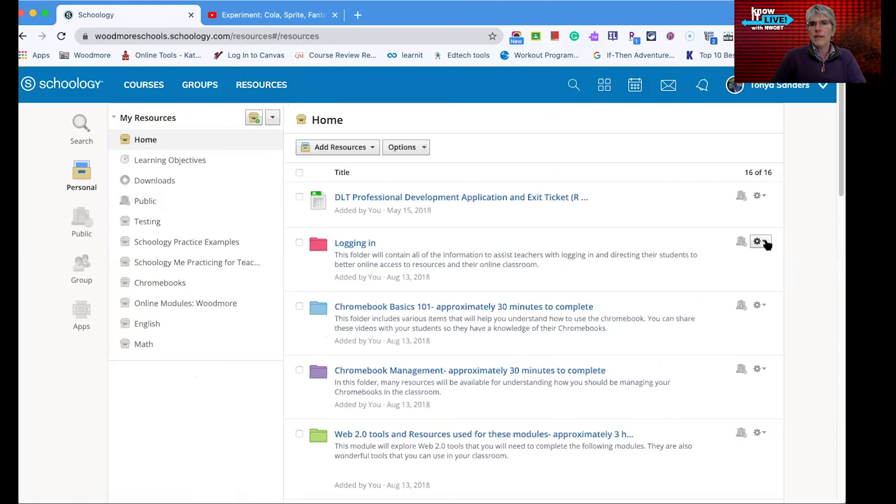
pyautogui.click(760, 241)
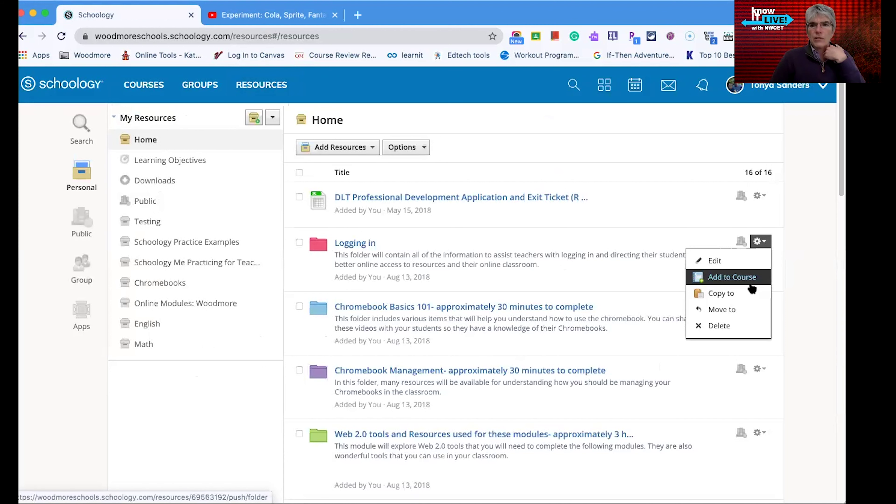
pyautogui.click(803, 266)
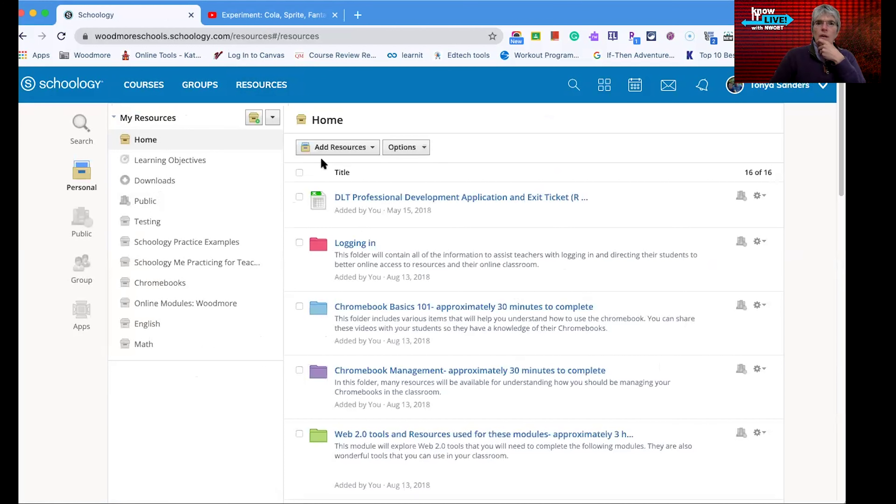
# - View the groups list, reopen the Schoology Online: Section 1 course, and look over the material types that can be added
pyautogui.click(200, 84)
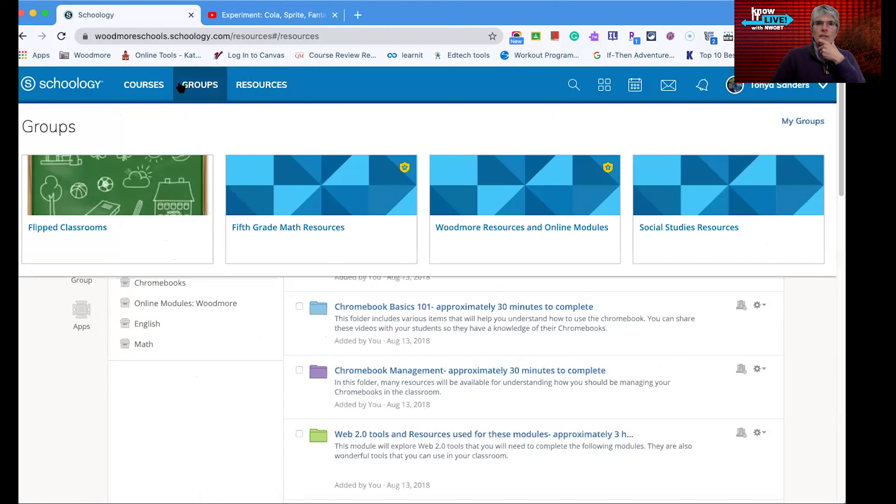
pyautogui.click(150, 87)
pyautogui.click(279, 228)
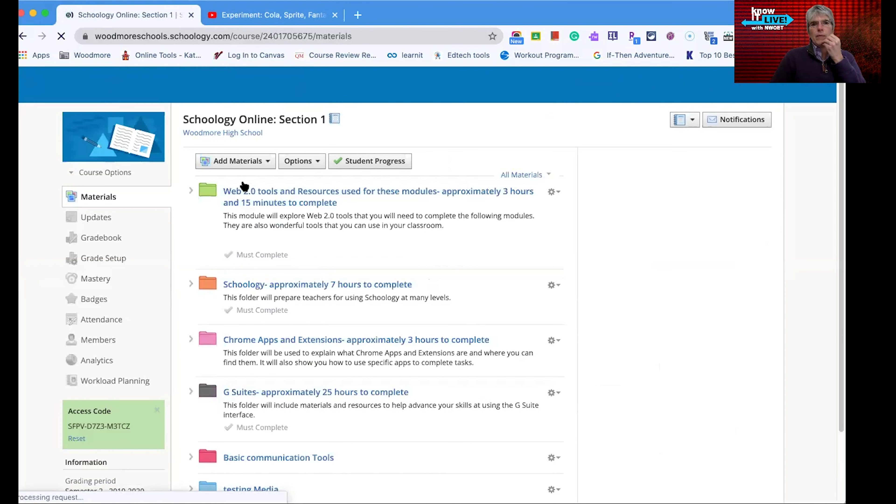
pyautogui.click(247, 162)
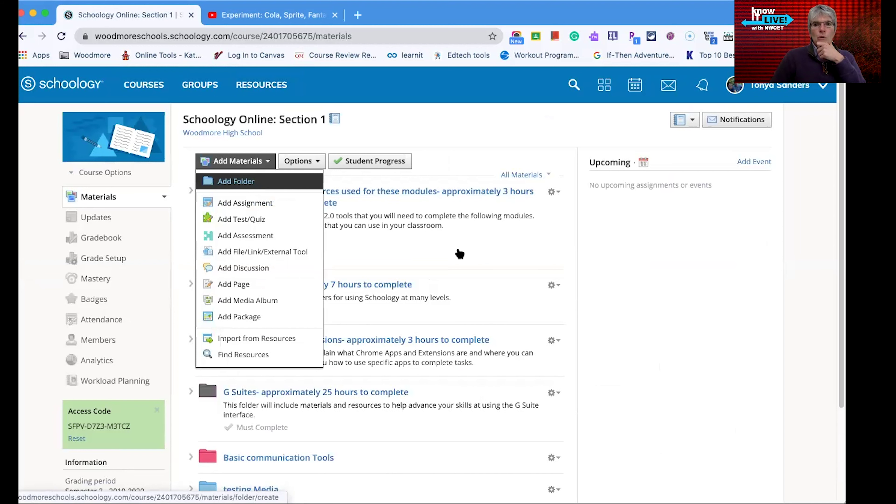
pyautogui.click(564, 287)
# - Expand the Basic communication Tools, G Suites, and Google Docs Training and Practice folders to examine their contents, and collapse them again
pyautogui.scroll(-2, 312, 226)
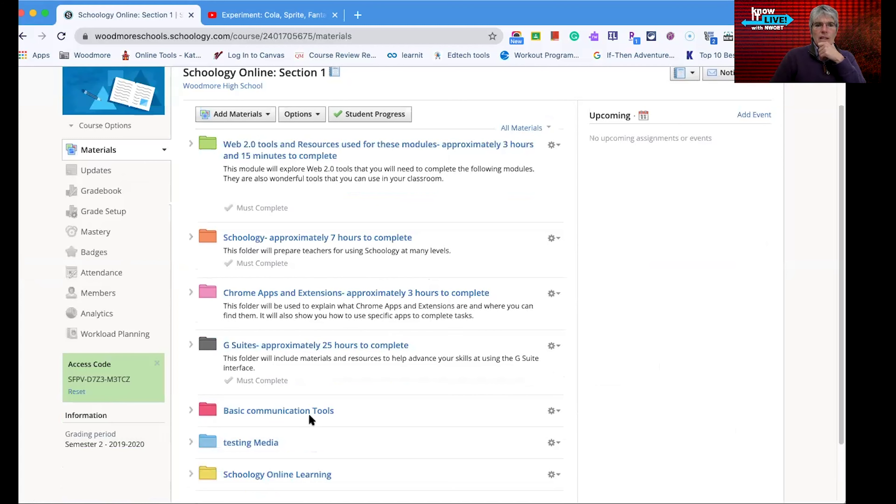
pyautogui.scroll(-3, 309, 418)
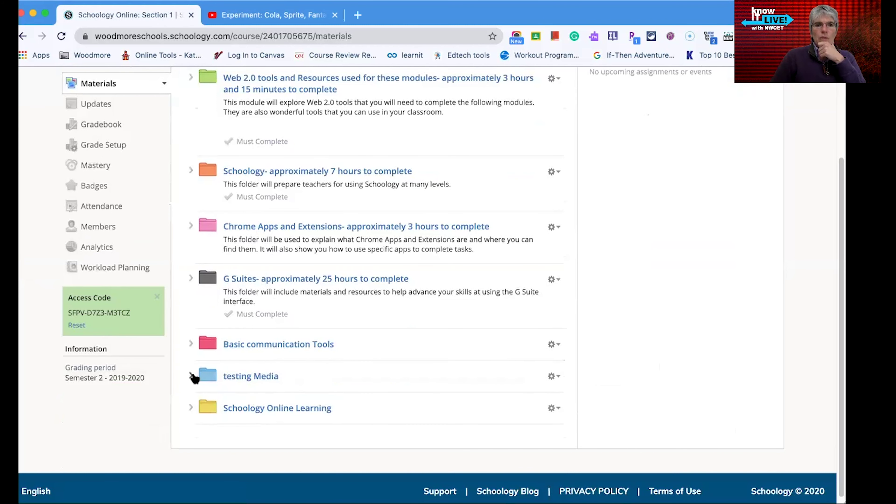
pyautogui.click(192, 344)
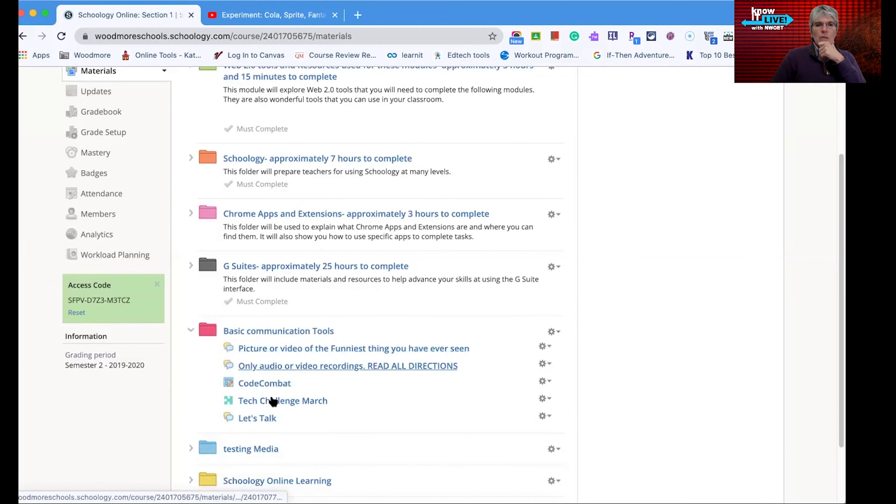
pyautogui.click(191, 332)
pyautogui.click(190, 266)
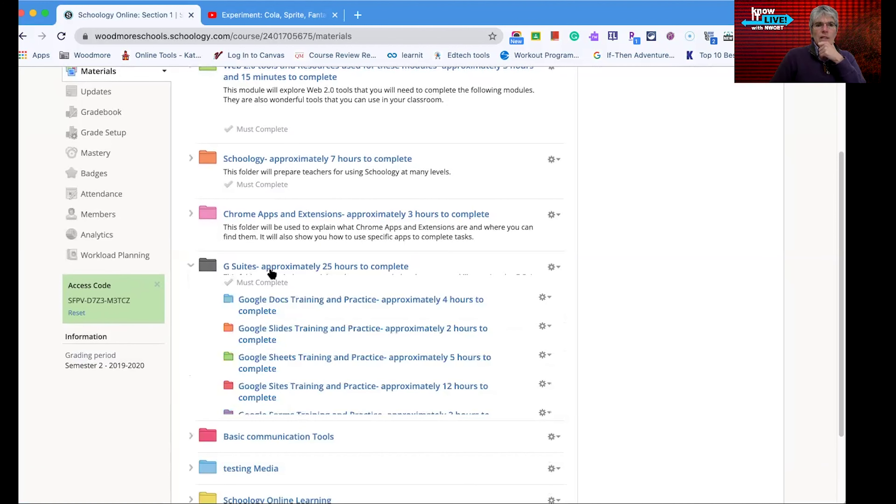
pyautogui.click(217, 298)
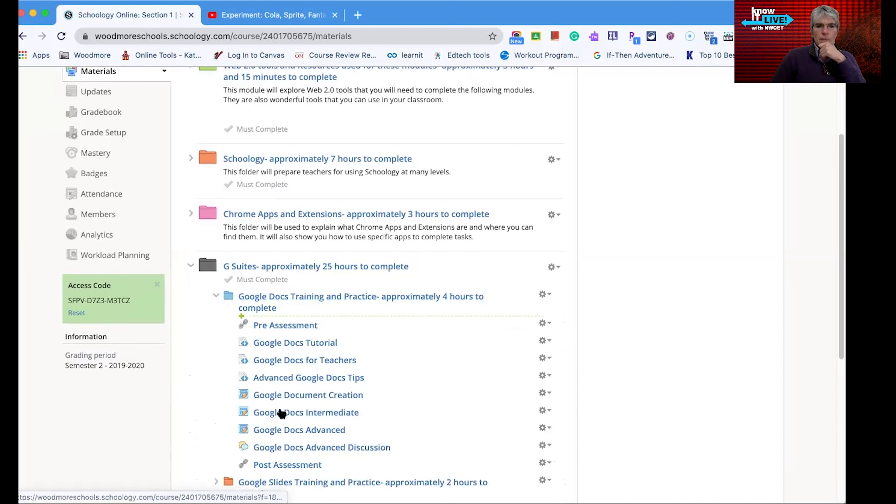
pyautogui.scroll(-5, 286, 459)
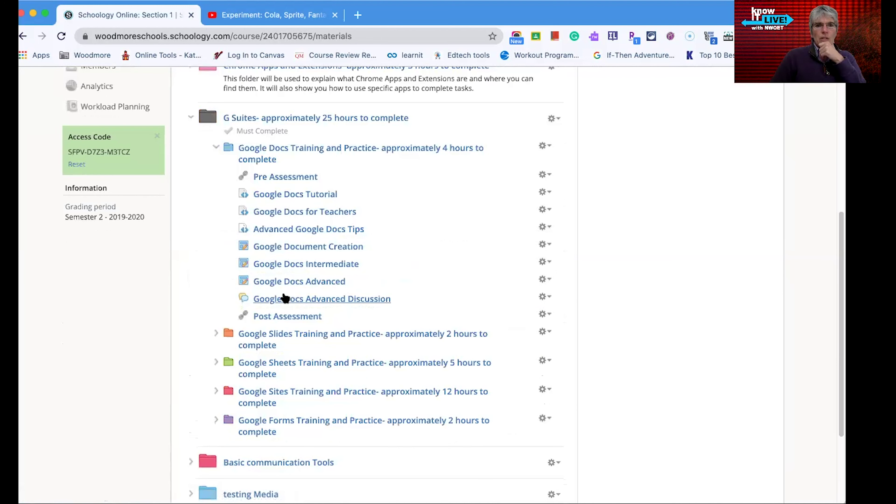
pyautogui.click(215, 148)
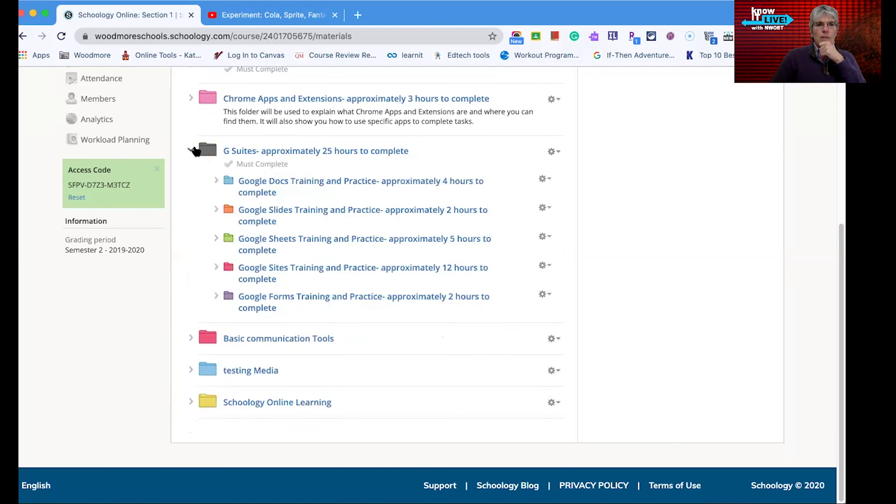
pyautogui.click(194, 151)
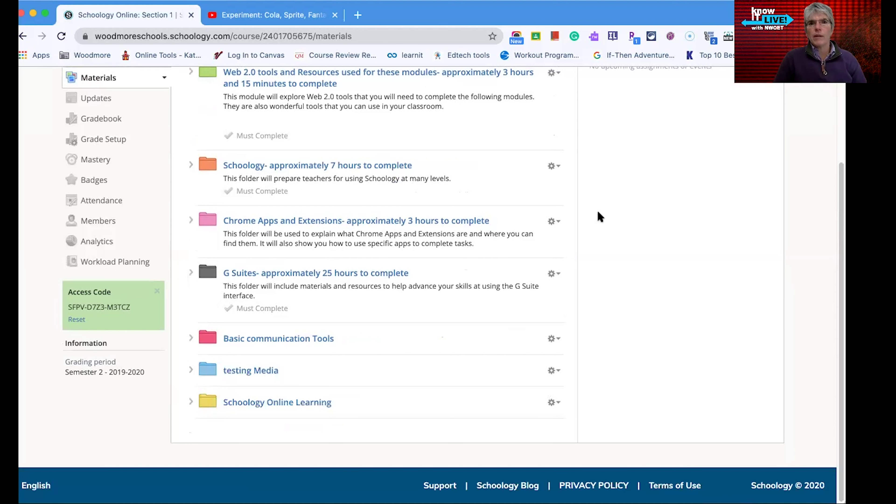
# - Check the installed apps and open the calendar
pyautogui.scroll(3, 599, 216)
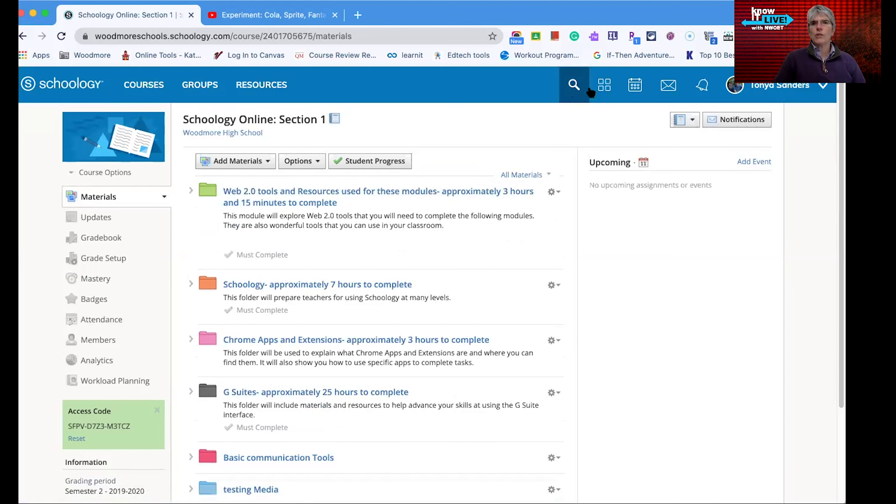
pyautogui.click(604, 88)
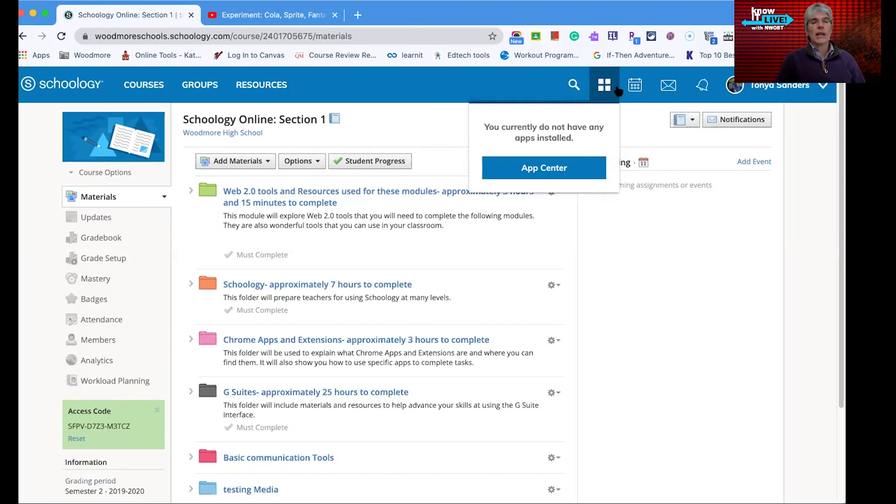
pyautogui.click(634, 88)
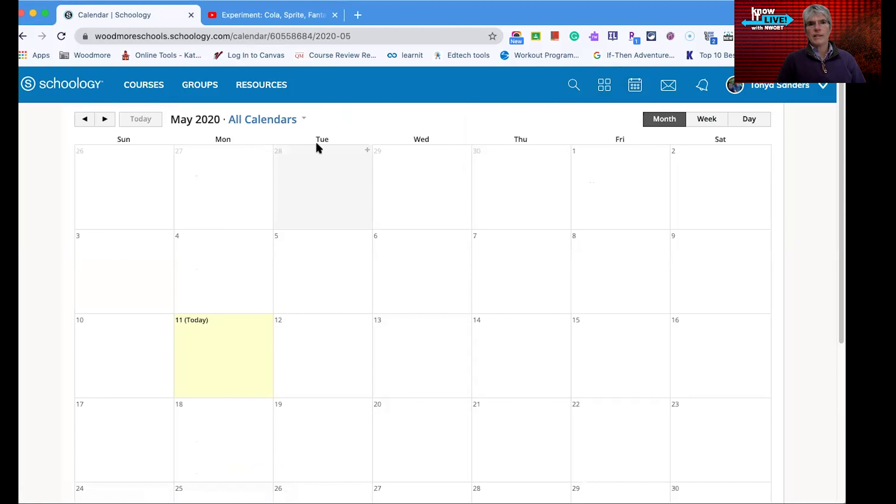
# - Filter the May 2020 calendar to show only the Practice Schoology: Section 1 calendar
pyautogui.click(305, 121)
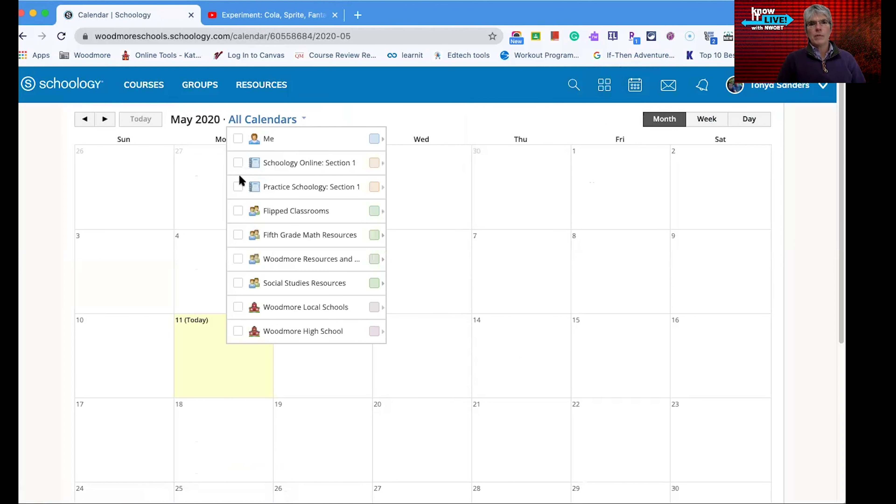
pyautogui.click(238, 162)
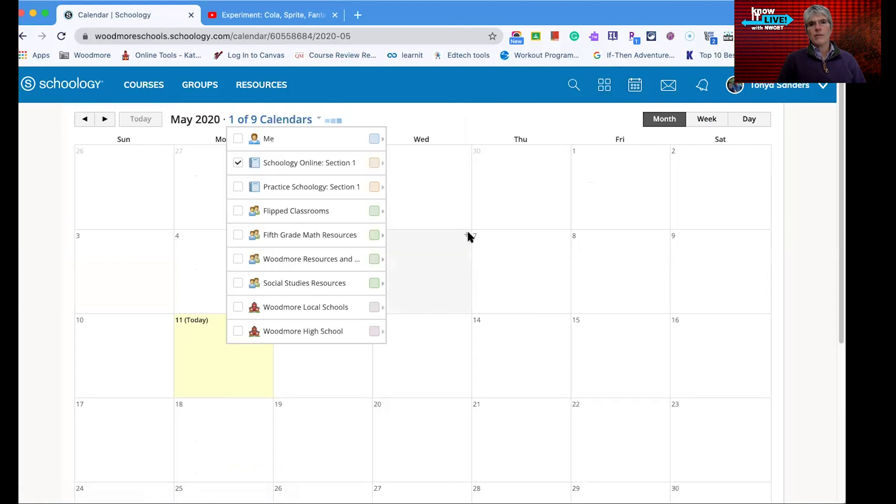
pyautogui.click(238, 187)
pyautogui.click(238, 162)
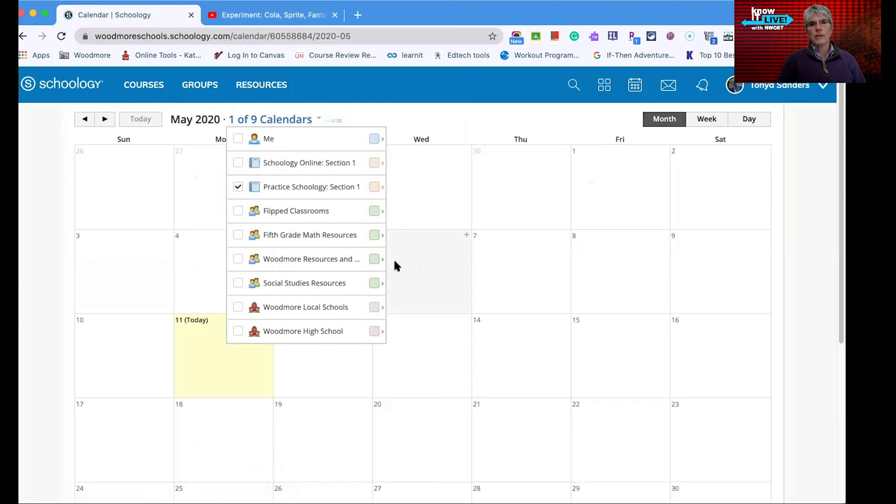
# - View the event creation form for April 29 and April 30, closing it without creating an event
pyautogui.click(451, 179)
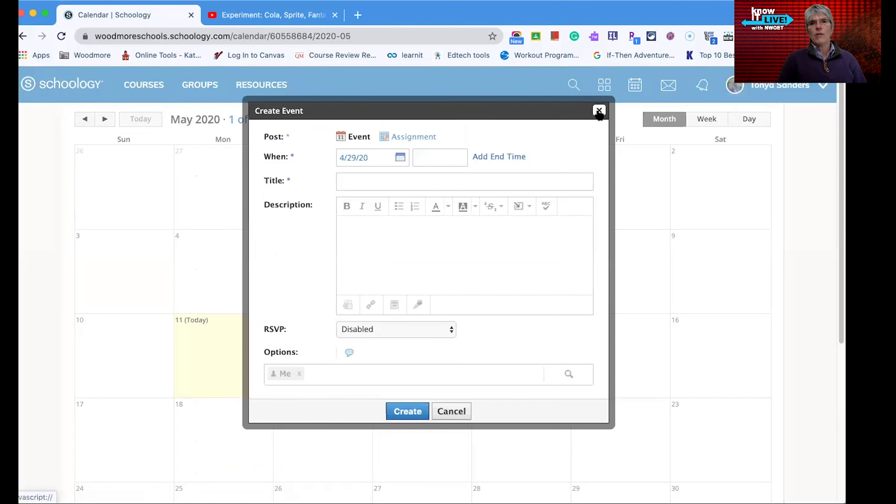
pyautogui.click(599, 111)
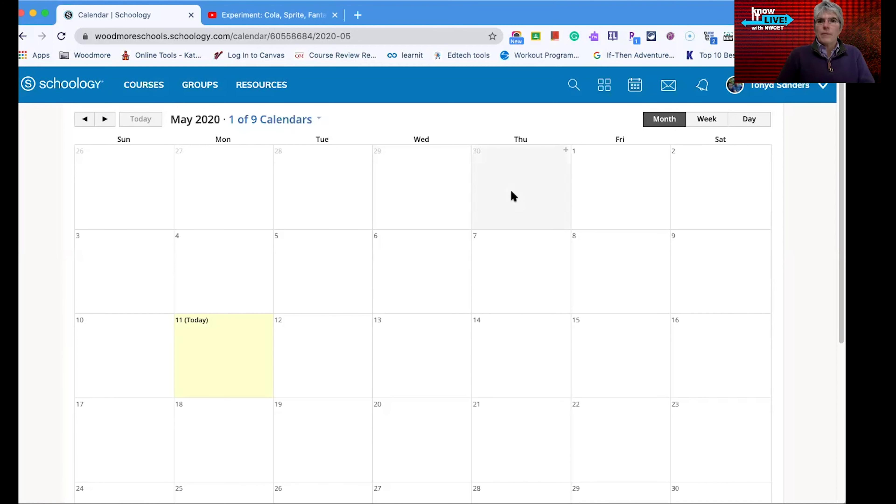
pyautogui.click(516, 165)
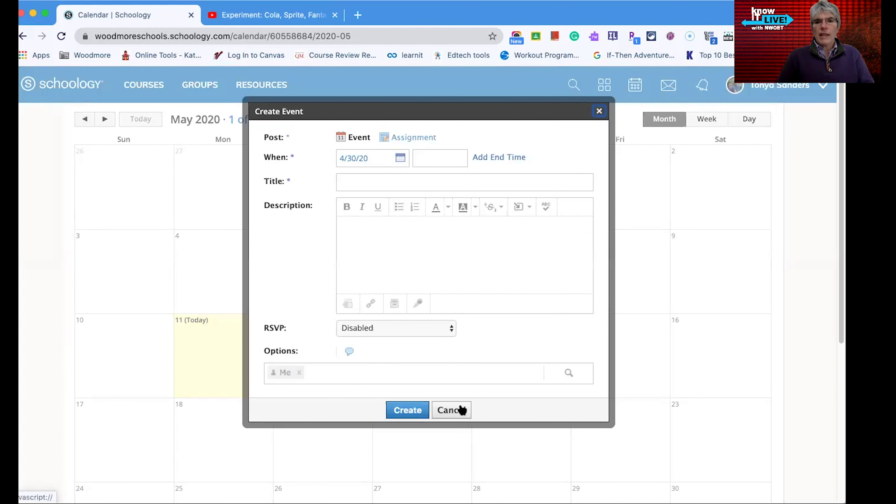
pyautogui.click(454, 410)
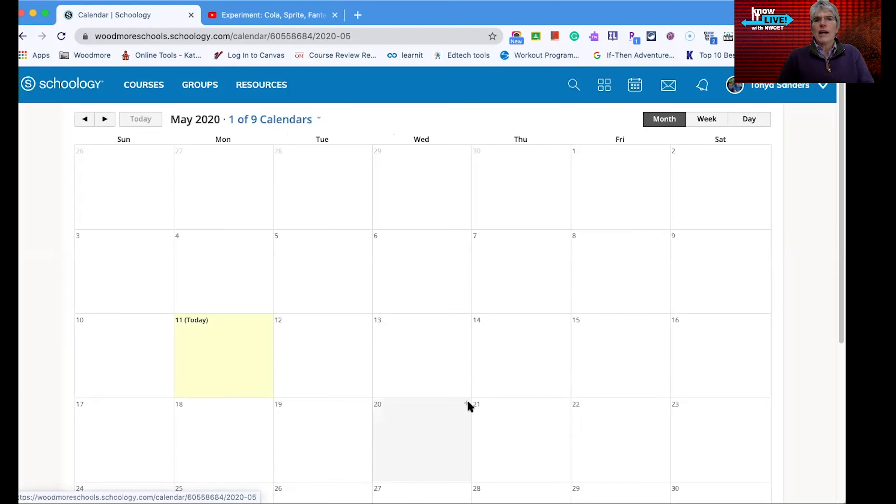
# - Reopen the Schoology Online: Section 1 course and view the material types that can be added
pyautogui.click(132, 88)
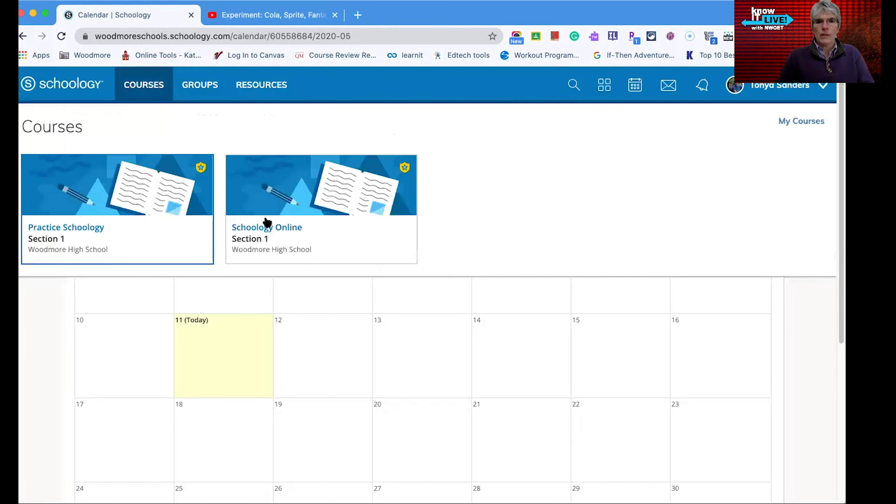
pyautogui.click(294, 227)
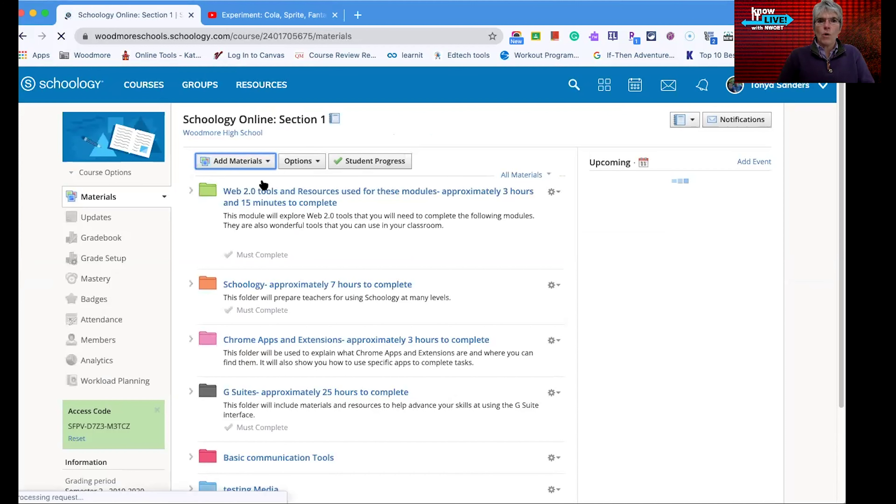
pyautogui.click(235, 161)
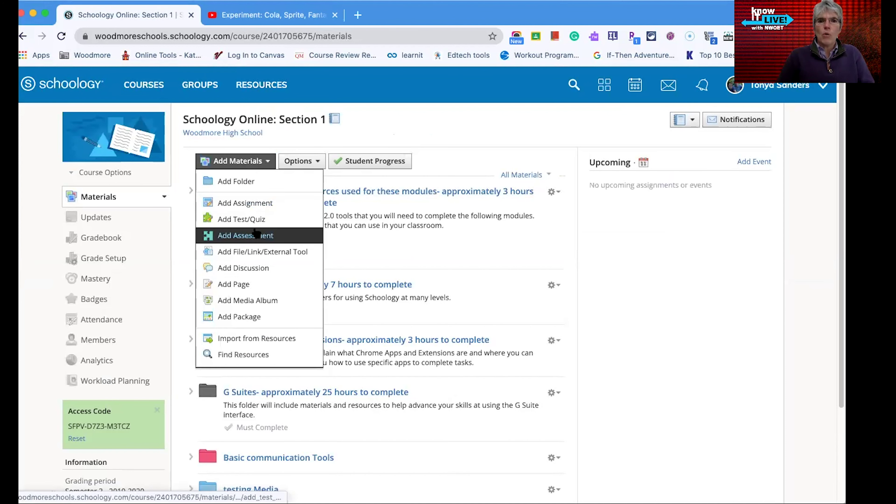
pyautogui.click(627, 106)
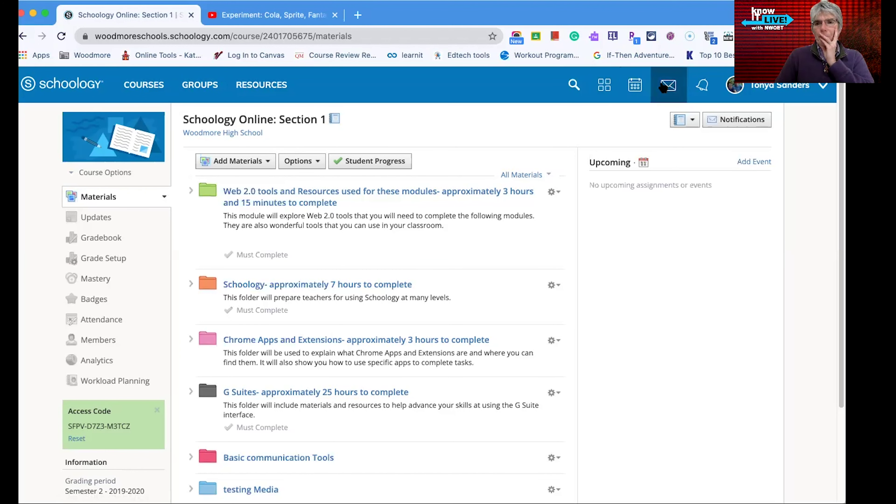
# - Check the notifications and view the list of course sections available for switching
pyautogui.click(704, 86)
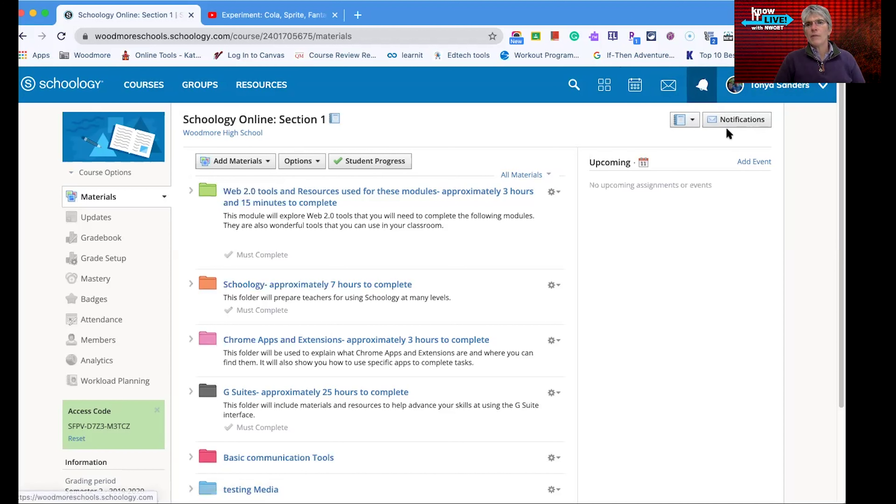
pyautogui.click(692, 120)
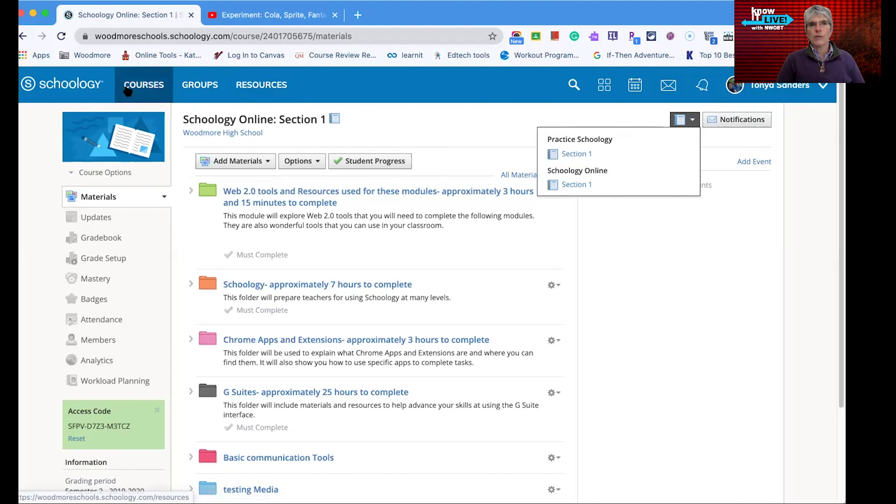
pyautogui.click(818, 131)
# - Open the account settings and review the email and mobile notification preferences for academic, group, school, and personal activity
pyautogui.click(825, 92)
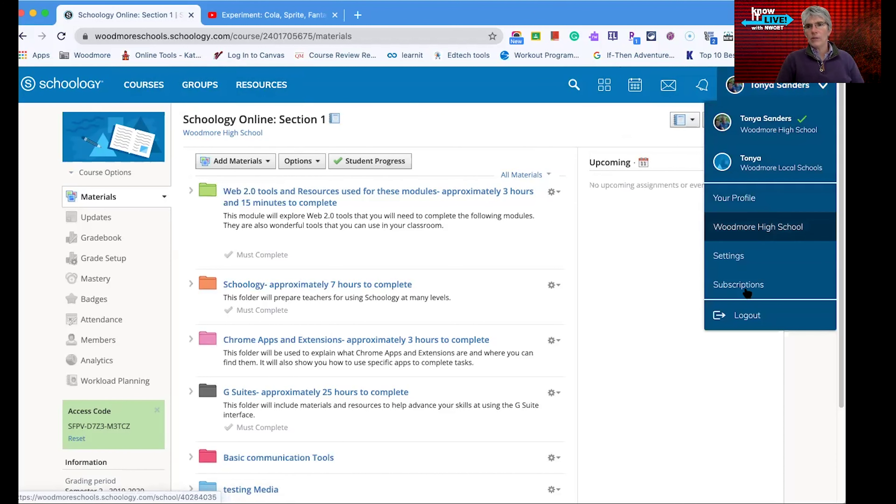
pyautogui.click(737, 265)
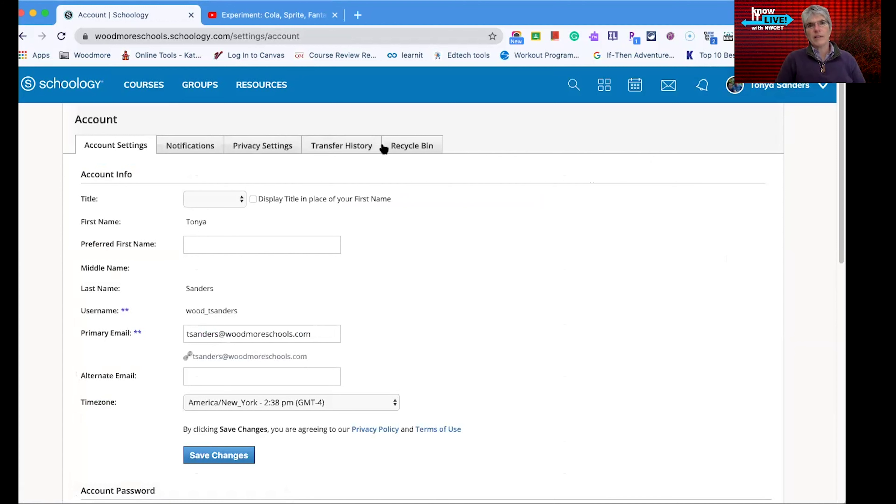
pyautogui.click(106, 154)
pyautogui.click(186, 151)
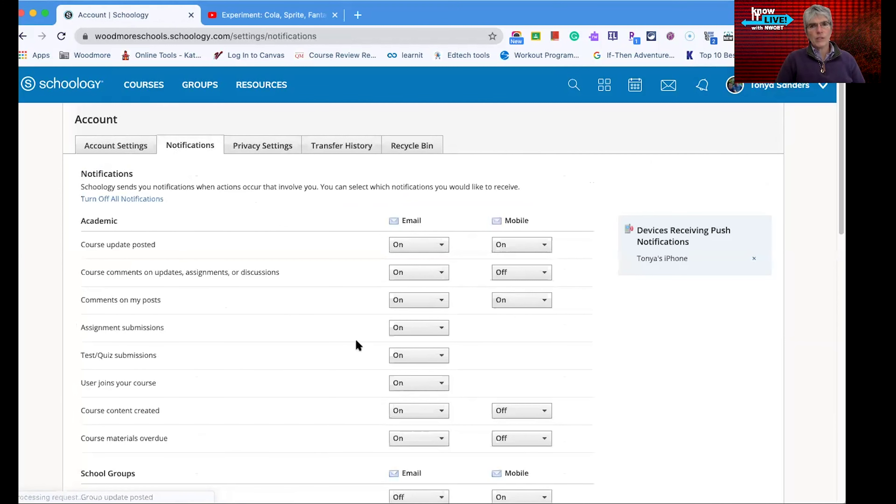
pyautogui.scroll(-2, 358, 346)
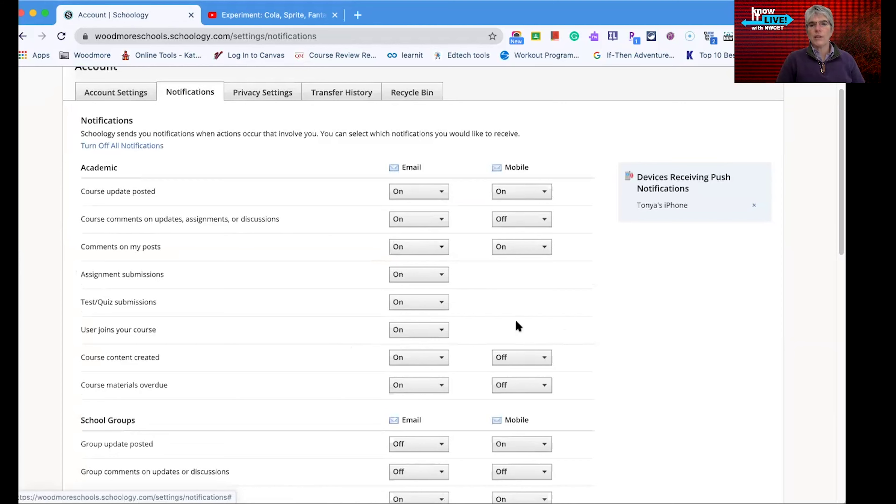
pyautogui.scroll(-1, 516, 324)
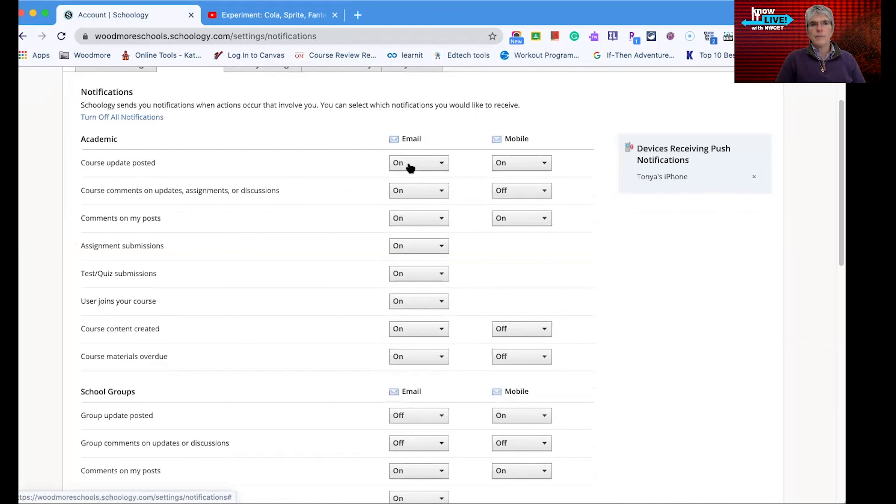
pyautogui.scroll(-15, 403, 420)
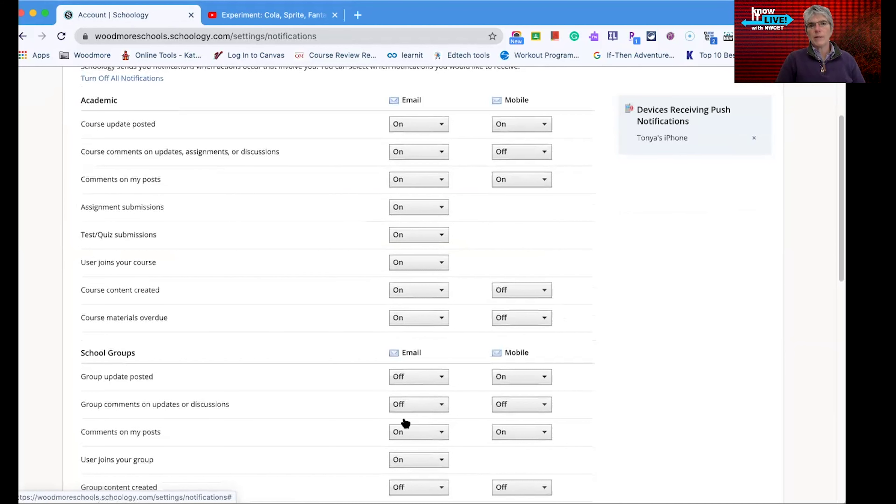
pyautogui.scroll(-5, 405, 422)
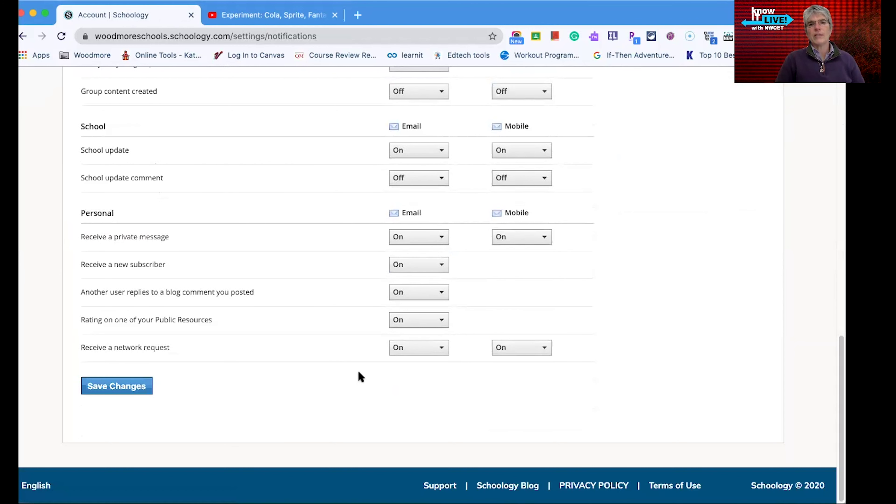
pyautogui.scroll(8, 358, 372)
pyautogui.scroll(10, 357, 369)
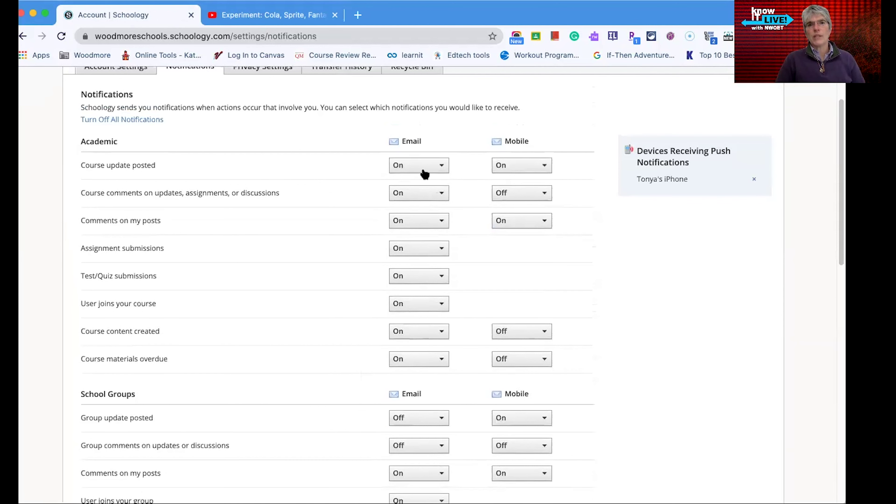
pyautogui.scroll(3, 381, 196)
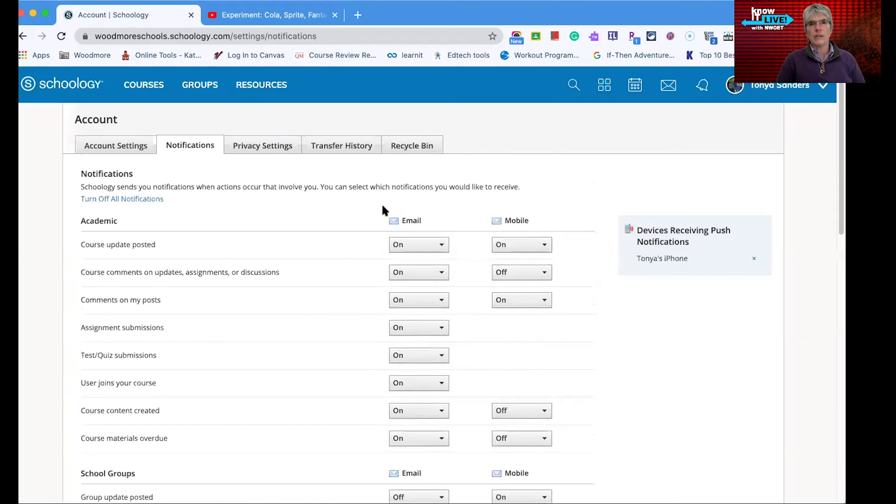
# - Review the account's privacy settings, transfer history, and recycle bin, and return to the general account settings
pyautogui.click(271, 149)
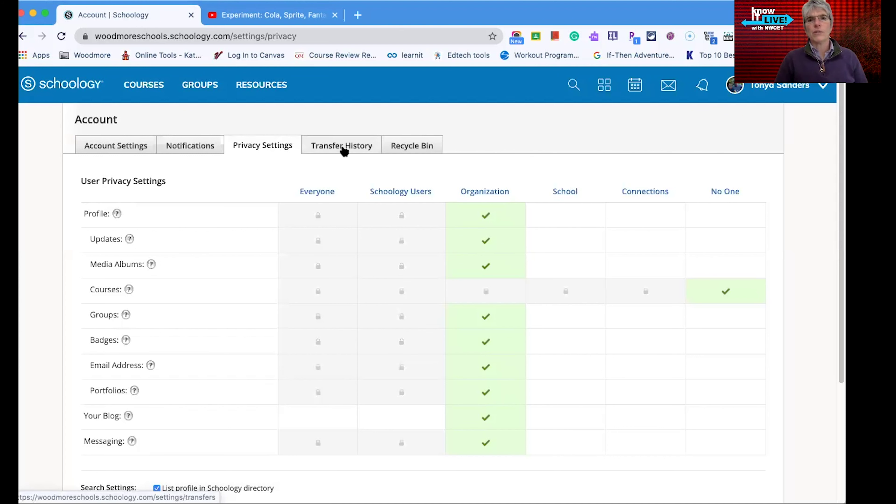
pyautogui.click(344, 151)
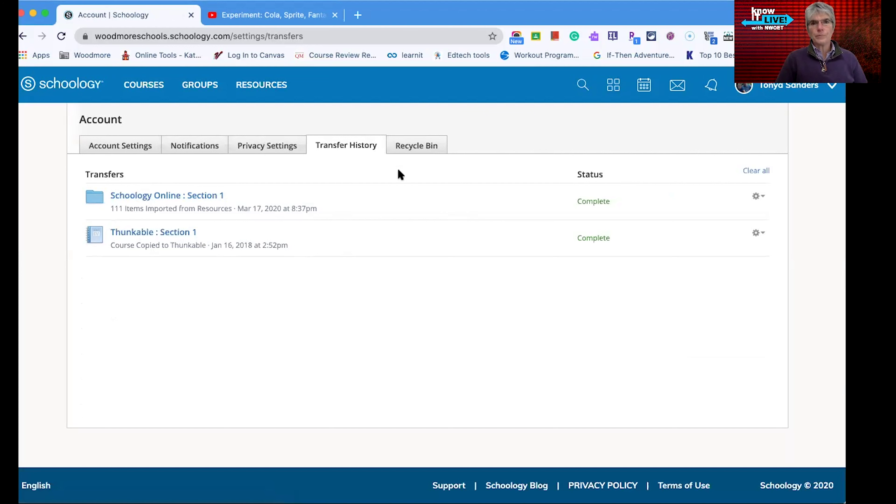
pyautogui.click(423, 146)
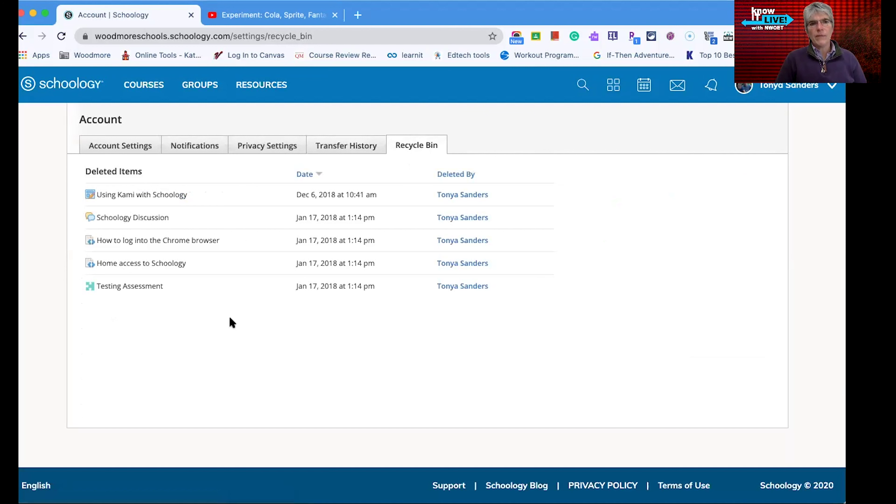
pyautogui.click(93, 149)
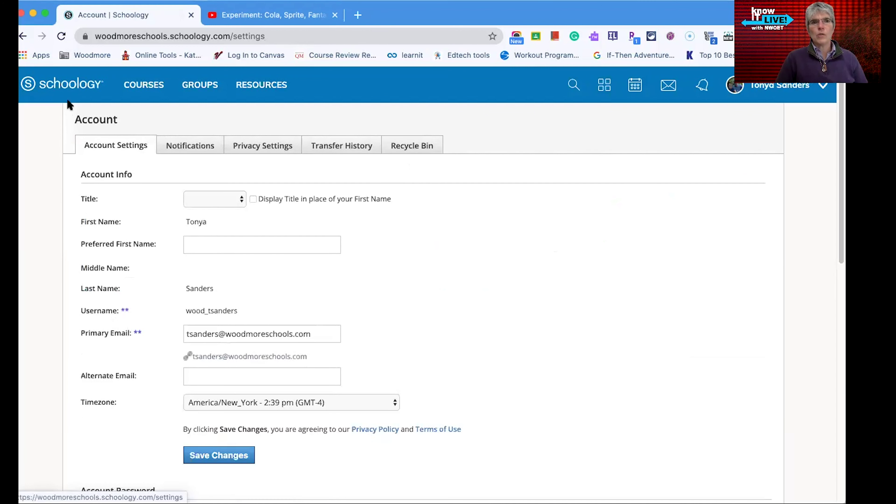
# - Reopen the Schoology Online: Section 1 course and look over its updates, including the comments and the area for posting a new update
pyautogui.click(152, 92)
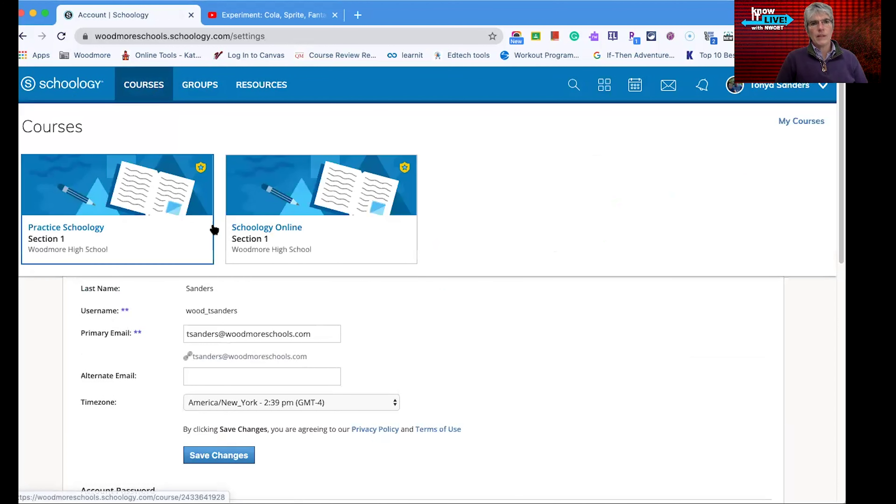
pyautogui.click(260, 232)
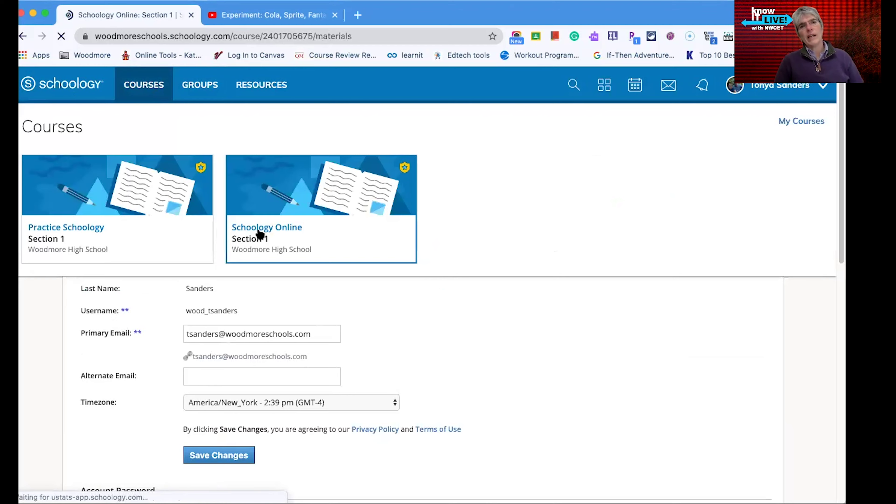
pyautogui.click(105, 221)
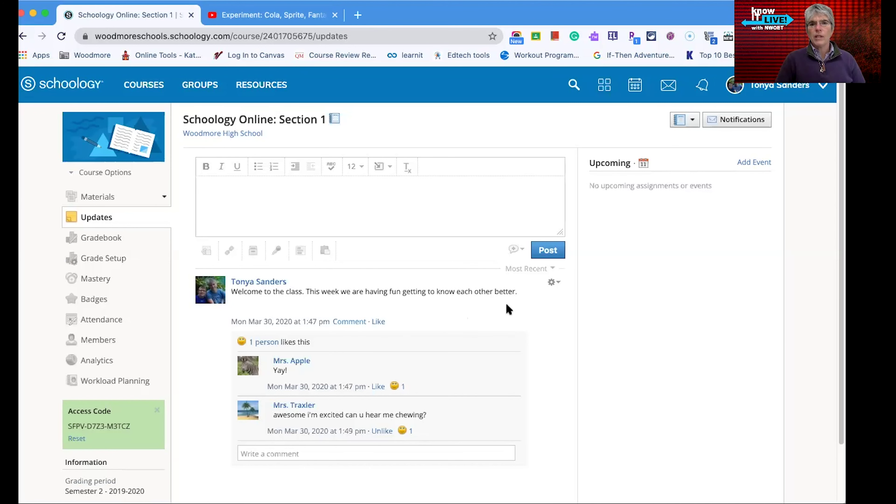
pyautogui.scroll(-2, 540, 298)
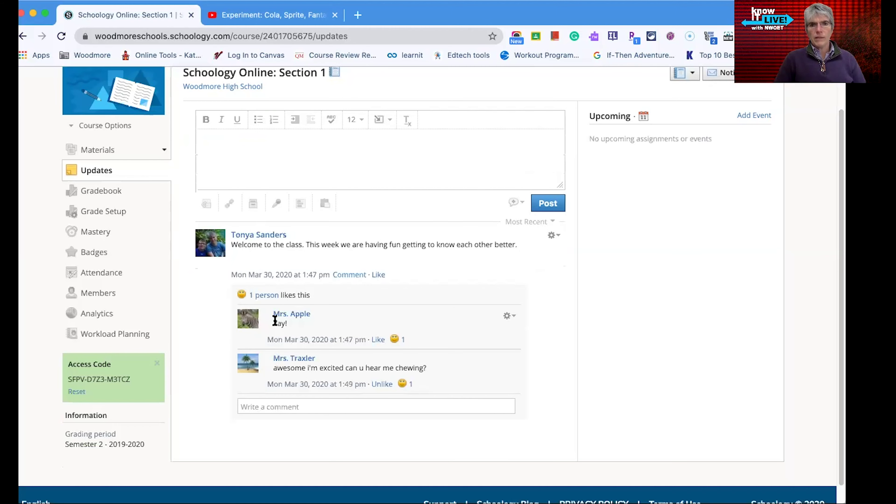
pyautogui.scroll(3, 299, 402)
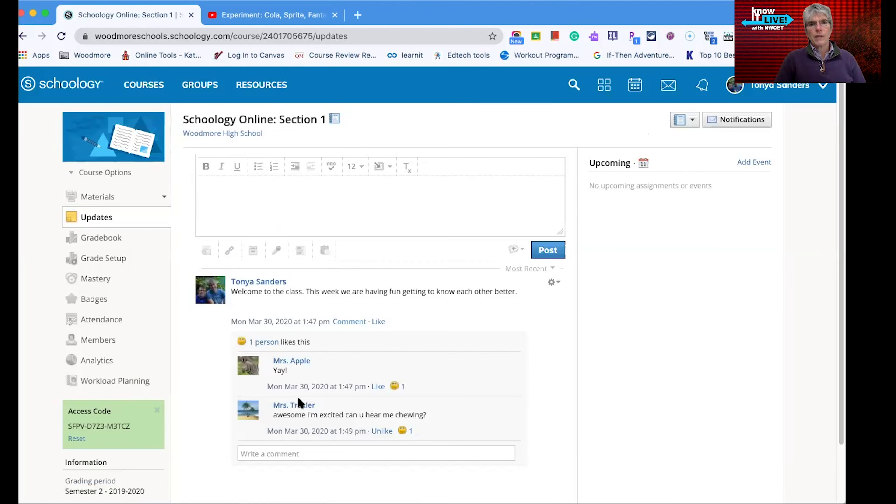
pyautogui.click(261, 191)
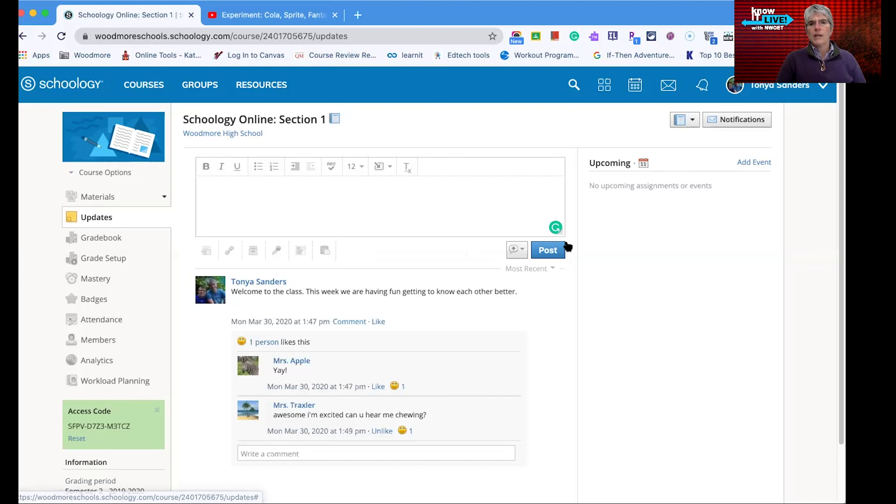
pyautogui.scroll(-2, 624, 314)
pyautogui.scroll(2, 624, 313)
# - Return to the course updates and open the course's member list
pyautogui.click(96, 198)
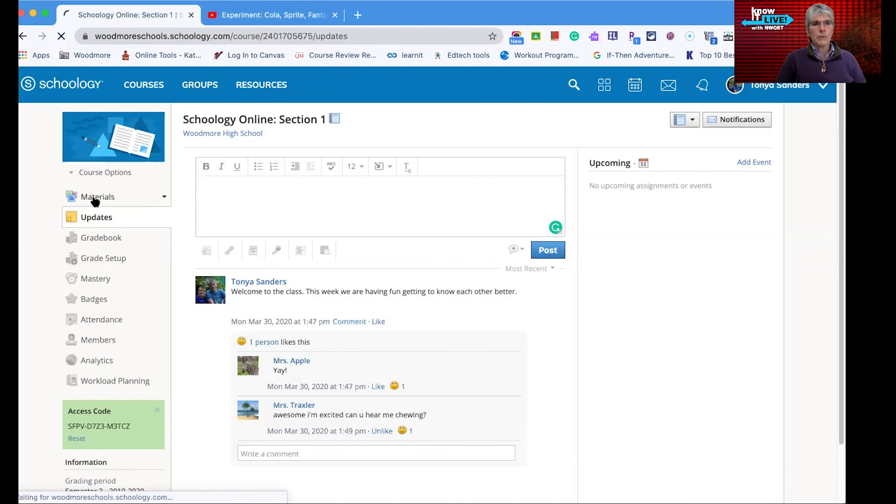
pyautogui.click(106, 220)
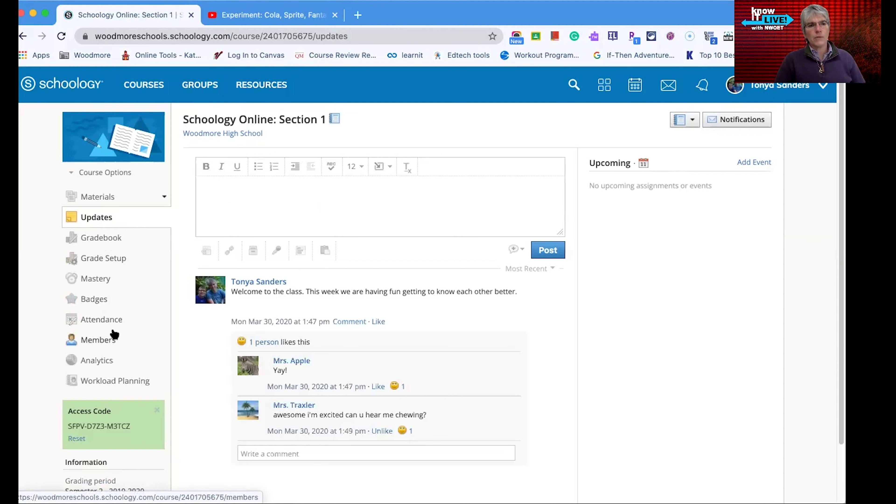
pyautogui.click(103, 345)
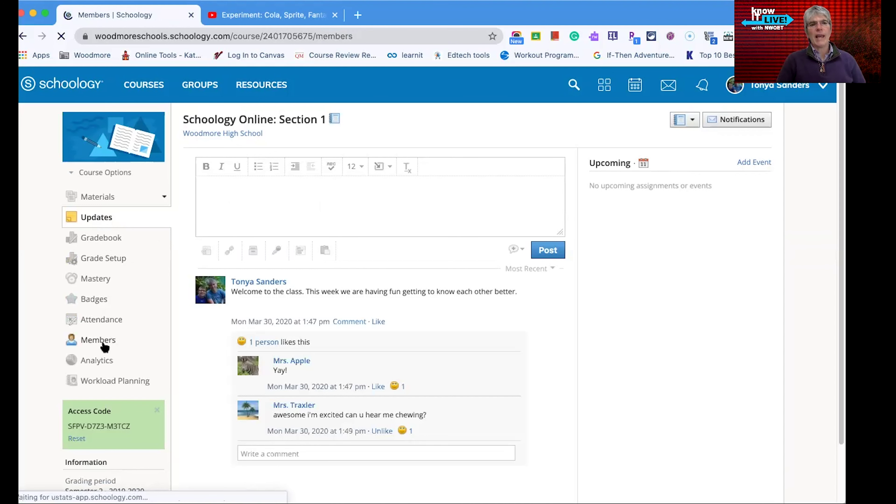